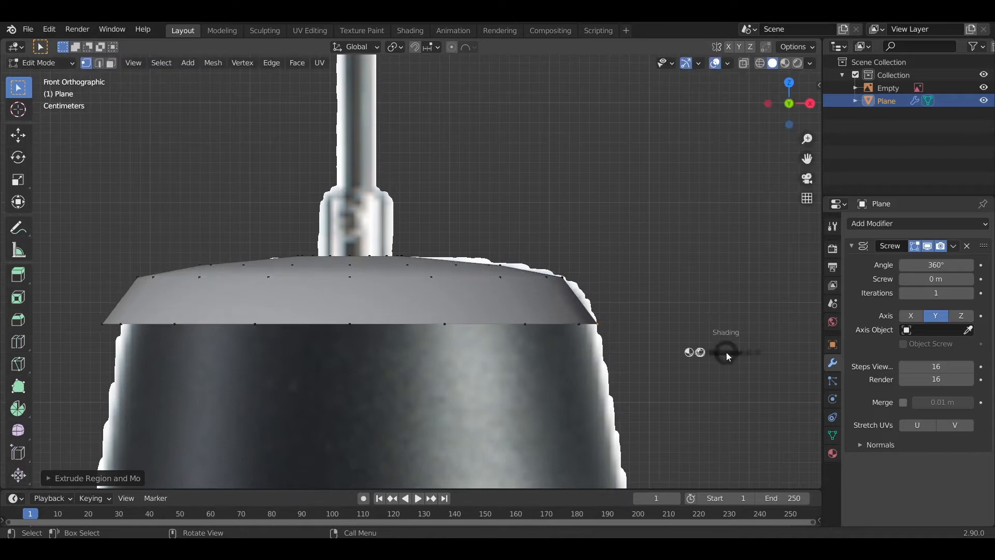
- Extrude the profile vertex down the side of the lamp's cap to the crease above the flared shade, following the reference image
scroll(594, 186, down, 3)
key(e)
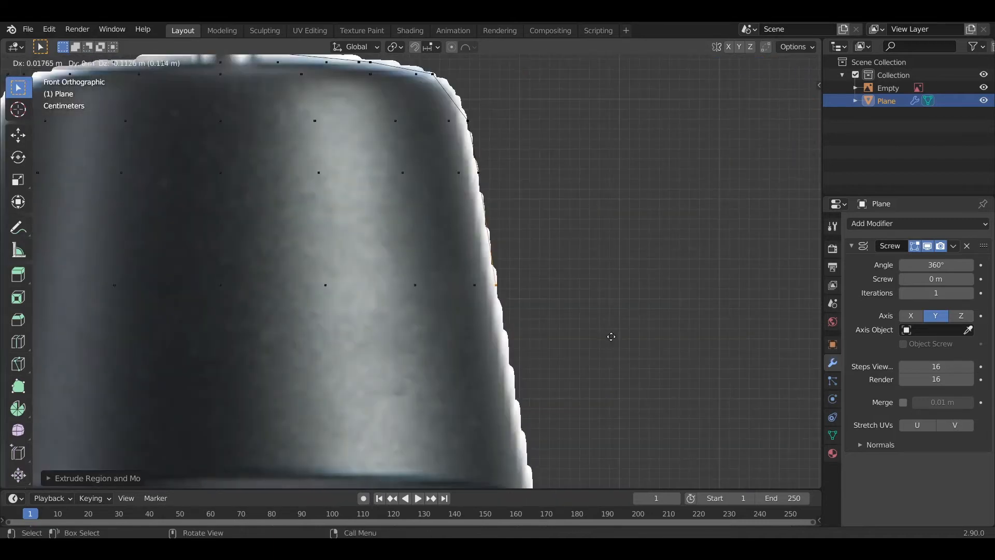
click(611, 336)
shift+middle_drag(611, 348, 573, 152)
key(e)
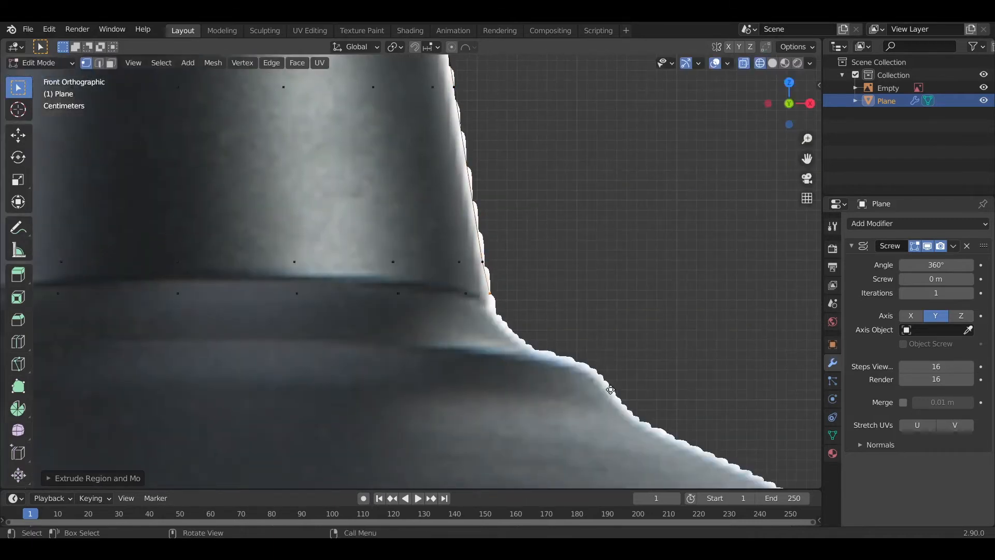
click(616, 408)
shift+middle_drag(595, 338, 569, 304)
- Extrude the profile along the stepped shoulder below the cap, matching the reference outline
key(e)
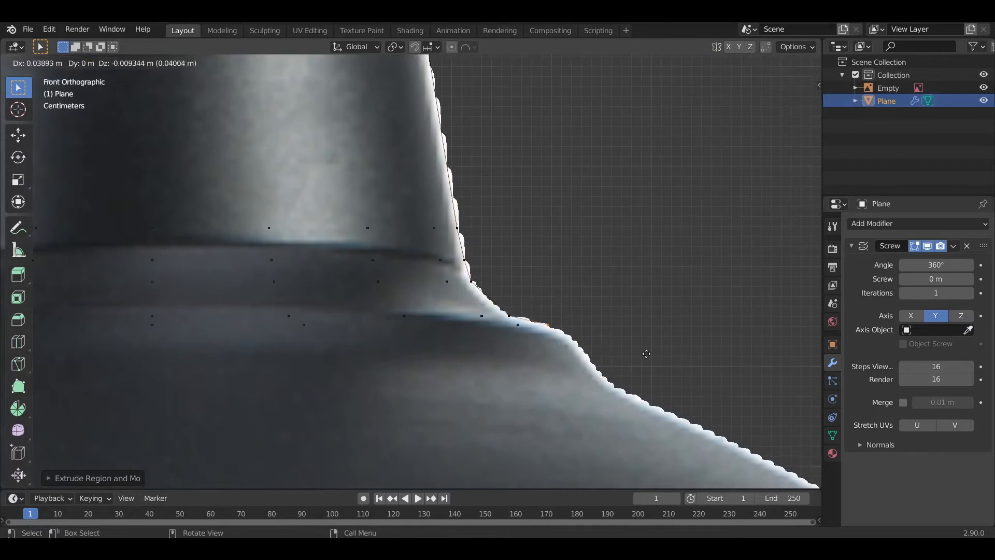
click(661, 364)
shift+middle_drag(662, 364, 557, 239)
click(609, 294)
key(e)
click(604, 286)
shift+middle_drag(604, 287, 522, 221)
- Extrude the profile down the sloped upper surface of the shade to where its outline bends
key(e)
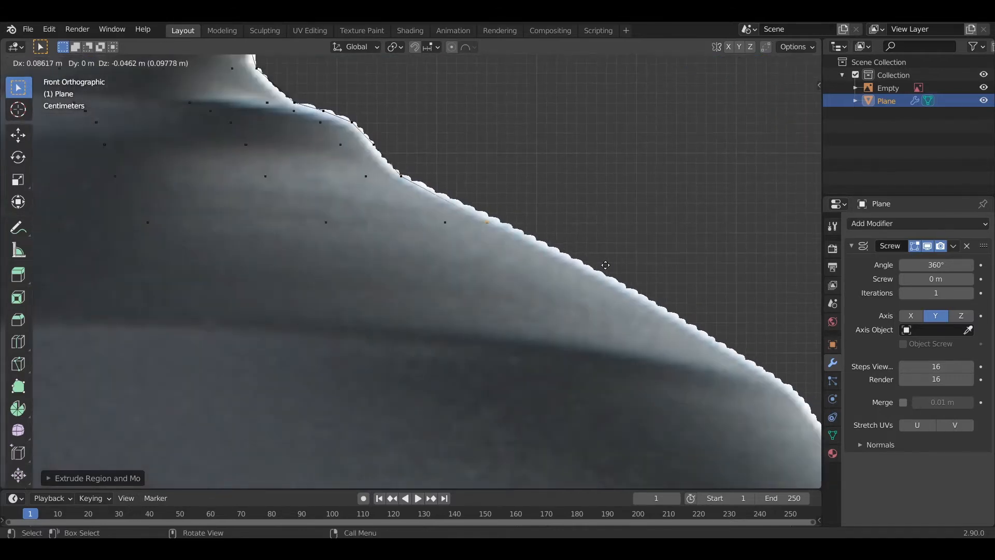
click(609, 263)
shift+middle_drag(608, 264, 479, 185)
key(e)
click(788, 354)
shift+middle_drag(788, 354, 551, 232)
- Extrude the profile around the bend and down to the shade's lower rim, ending with a small inward lip
key(e)
key(e)
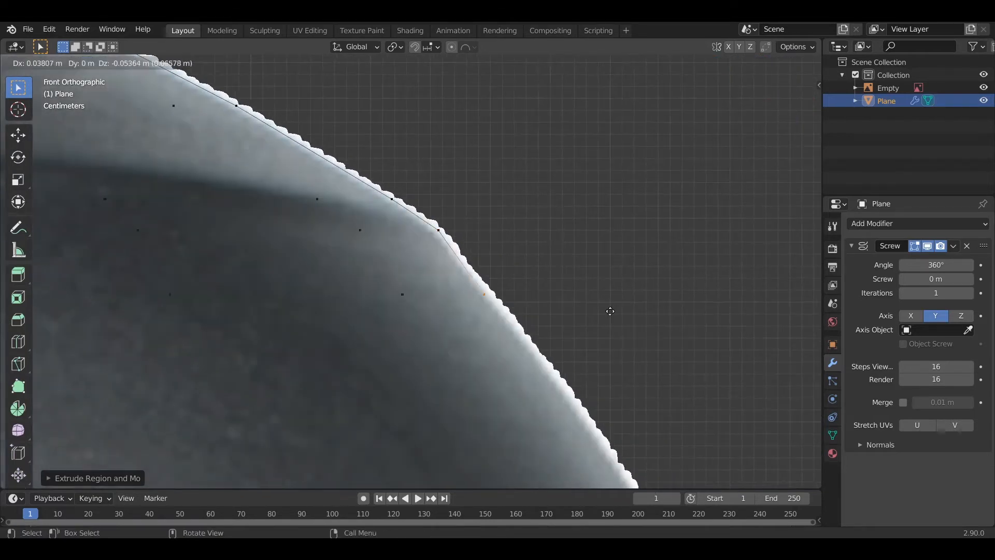
shift+middle_drag(618, 309, 526, 189)
key(e)
click(616, 296)
shift+middle_drag(620, 300, 538, 163)
key(e)
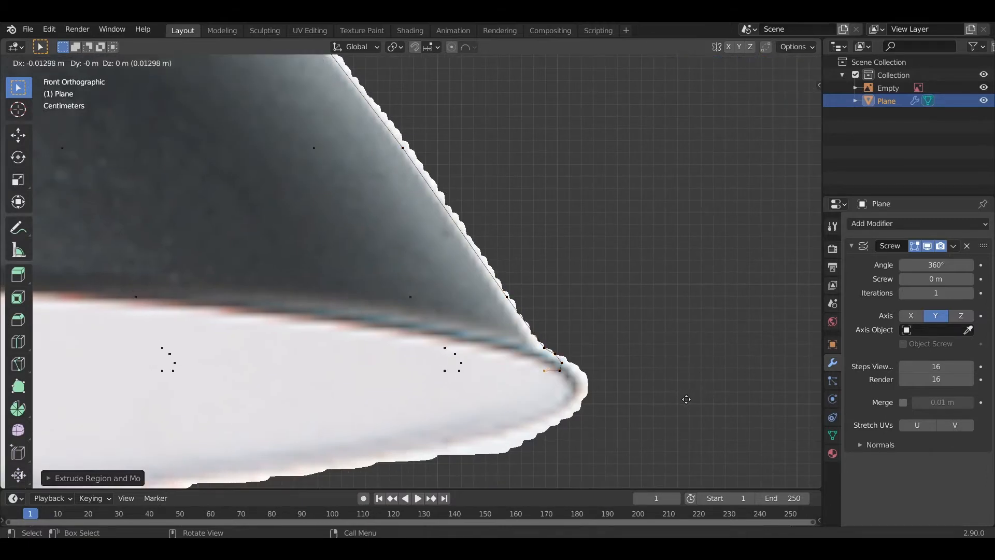
scroll(673, 385, down, 7)
- Inspect the revolved lampshade in object mode with solid shading, from an angled view and from the front
key(Tab)
key(z)
click(463, 300)
mouse_move(464, 301)
middle_down()
mouse_move(337, 258)
mouse_move(386, 287)
middle_up()
key(g)
right_click(314, 329)
key(KP_1)
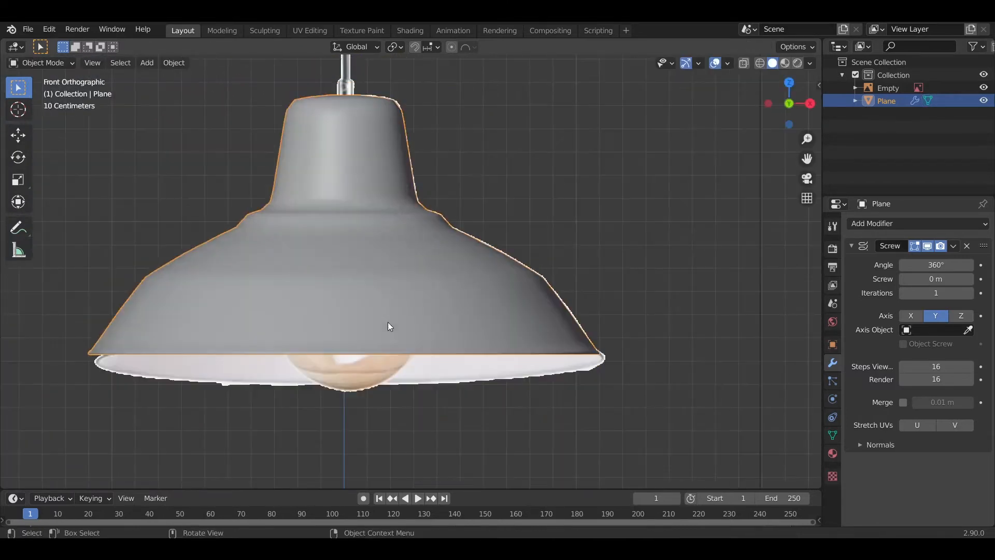
- Select the profile's innermost top vertex in wireframe shading and extrude it at the base of the rod collar
shift+middle_drag(412, 189, 460, 287)
key(Tab)
scroll(460, 287, up, 6)
shift+middle_drag(463, 133, 489, 306)
key(z)
click(386, 306)
shift+middle_drag(438, 251, 452, 301)
drag(467, 248, 406, 307)
scroll(456, 307, up, 6)
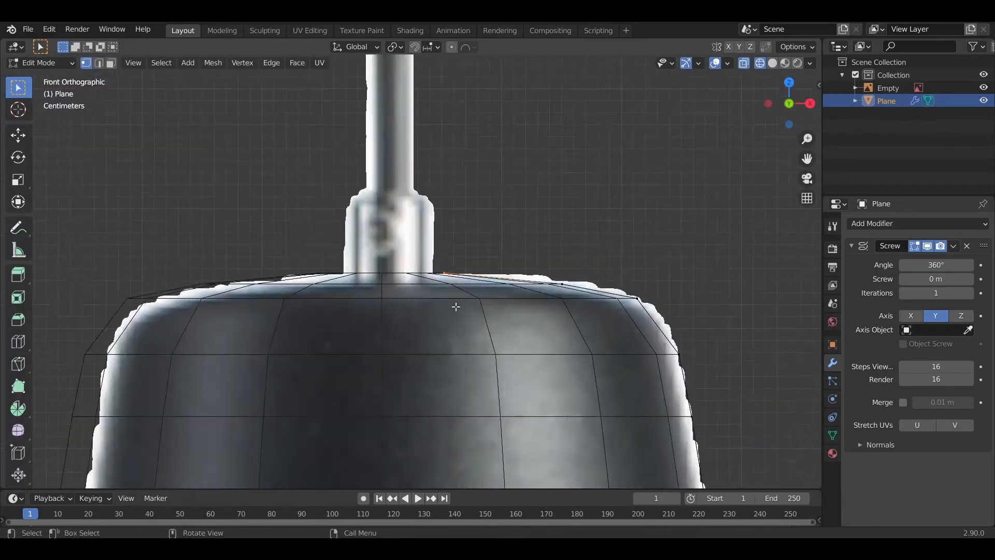
key(e)
click(444, 286)
shift+middle_drag(476, 242, 484, 304)
- Extrude the collar's side upward and taper it in to the width of the hanging rod
key(e)
click(494, 221)
key(e)
click(480, 200)
key(e)
click(455, 177)
scroll(453, 155, down, 4)
shift+middle_drag(454, 174, 458, 252)
- Extrude the rod straight up along Z and position its end just below the ceiling cup's connector
key(e)
key(z)
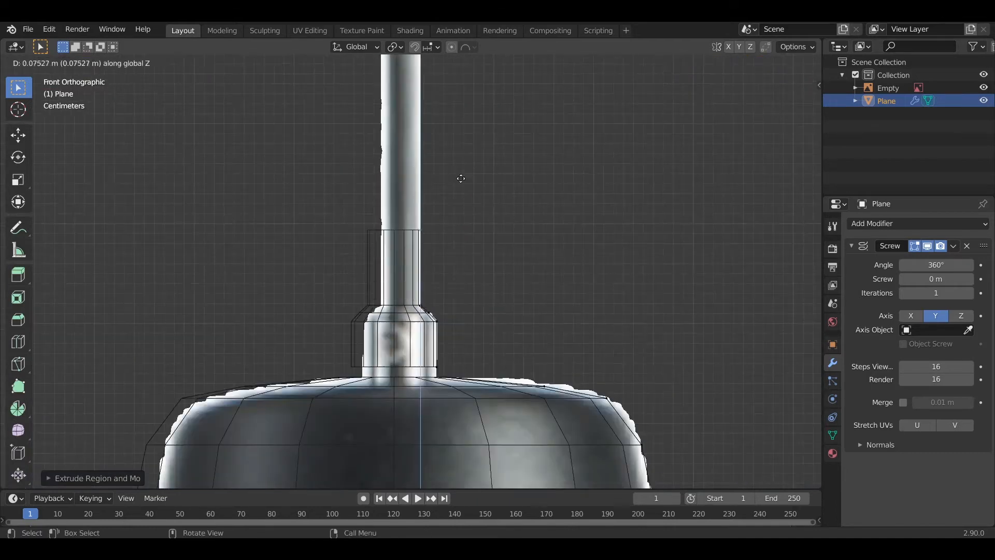
click(459, 146)
scroll(451, 189, down, 12)
shift+middle_drag(456, 164, 469, 382)
key(g)
key(z)
click(457, 133)
scroll(478, 200, up, 8)
key(g)
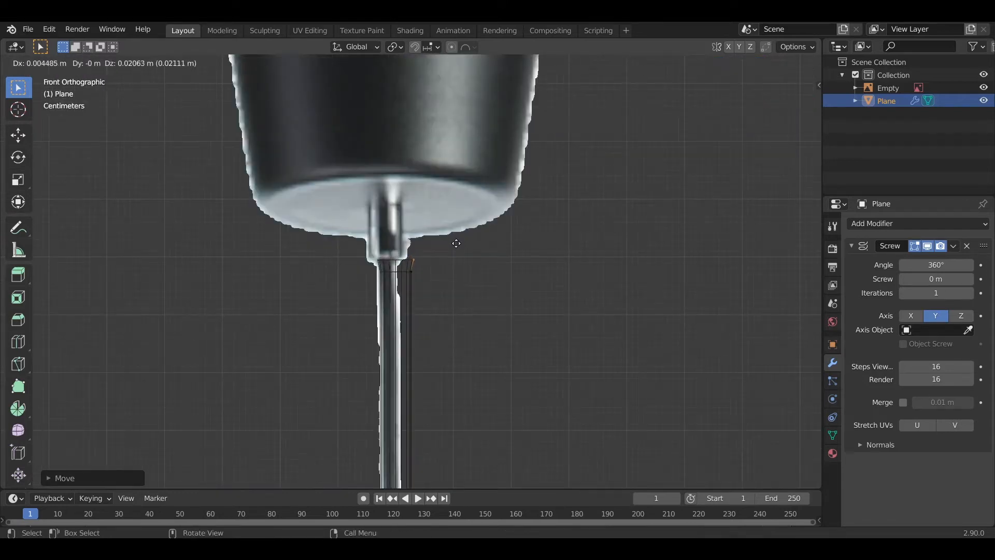
click(460, 252)
- Extrude the small connector vertically along Z up to the underside of the ceiling cup
key(e)
key(z)
click(458, 220)
key(g)
key(z)
click(458, 219)
- Extrude the profile outward along the ceiling cup's underside and up its side, and leave edit mode
key(e)
click(563, 182)
shift+middle_drag(559, 194, 469, 360)
key(e)
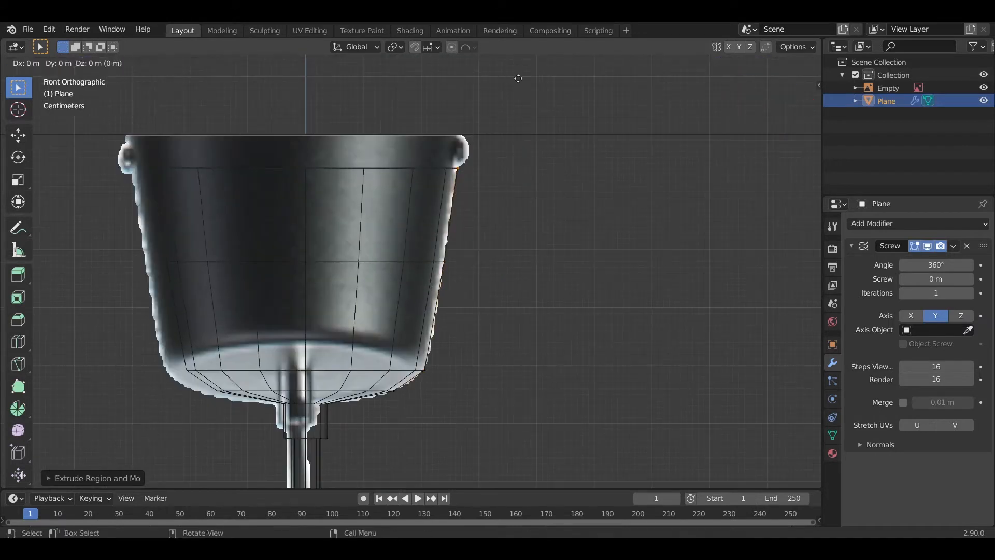
click(515, 466)
key(Tab)
scroll(503, 396, down, 8)
- Delete the reference image empty
middle_drag(466, 400, 592, 212)
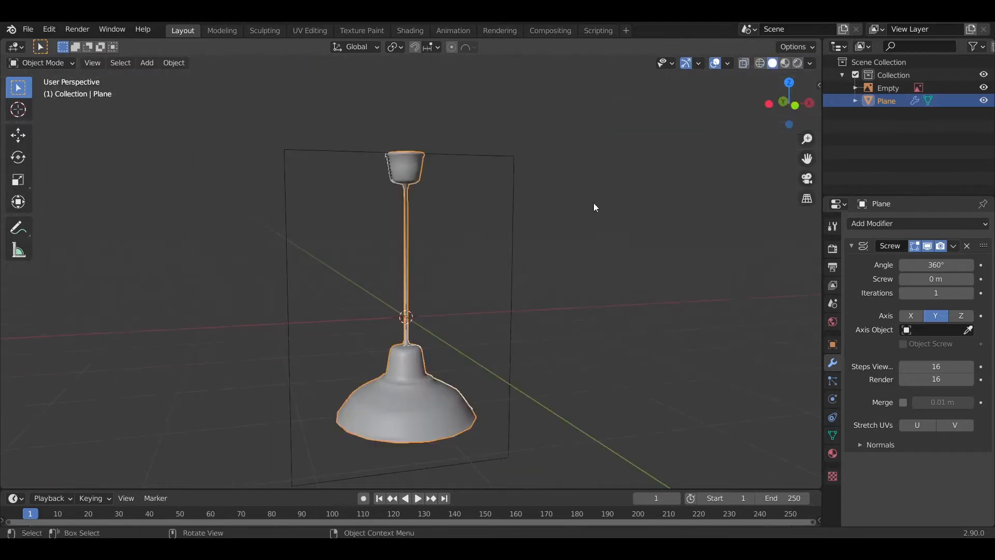
click(513, 311)
key(x)
click(502, 313)
- Set the Screw modifier's viewport steps to 24 and apply the modifier
scroll(446, 293, up, 6)
scroll(449, 266, down, 4)
key(Tab)
key(Tab)
mouse_move(456, 297)
middle_down()
mouse_move(454, 281)
mouse_move(481, 334)
mouse_move(451, 282)
middle_up()
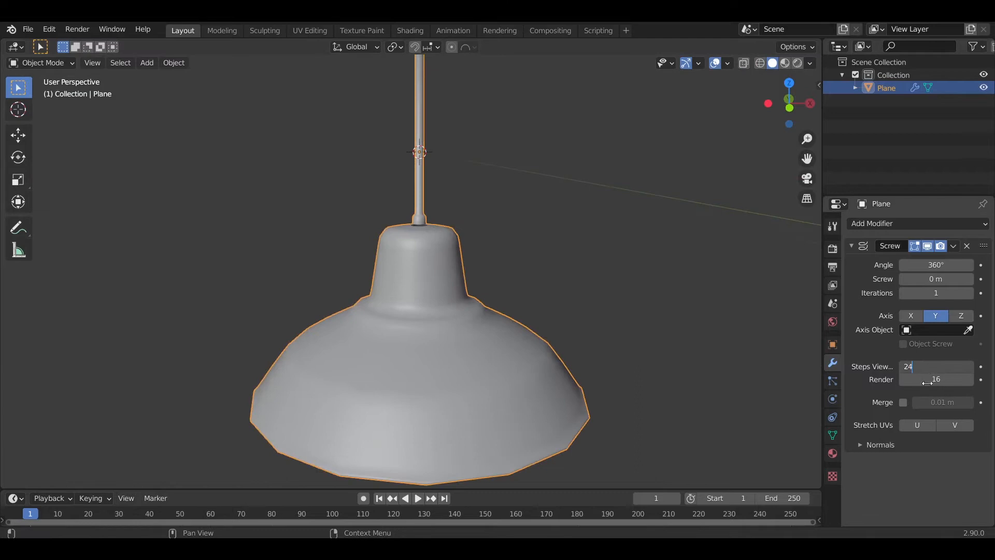
click(952, 245)
click(910, 261)
- Select one linked part of the lamp mesh and move it along the Z axis
key(Tab)
middle_drag(560, 311, 468, 248)
scroll(428, 251, up, 6)
key(l)
key(g)
key(z)
middle_drag(526, 239, 455, 293)
click(539, 271)
scroll(485, 312, up, 4)
key(alt+a)
key(Tab)
scroll(490, 299, down, 8)
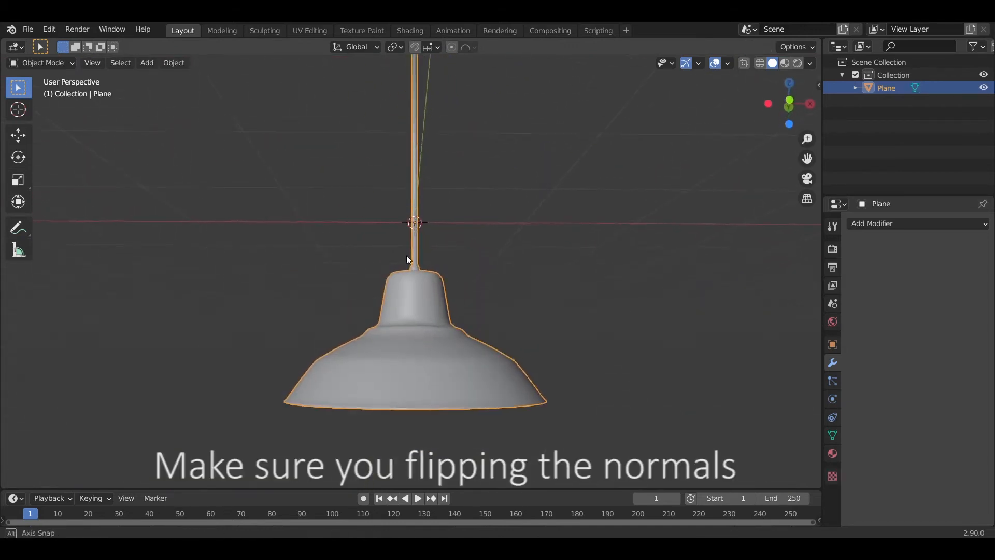
- Flip the normals of the whole lamp mesh
key(Tab)
key(a)
click(216, 69)
mouse_move(267, 272)
click(327, 271)
key(Tab)
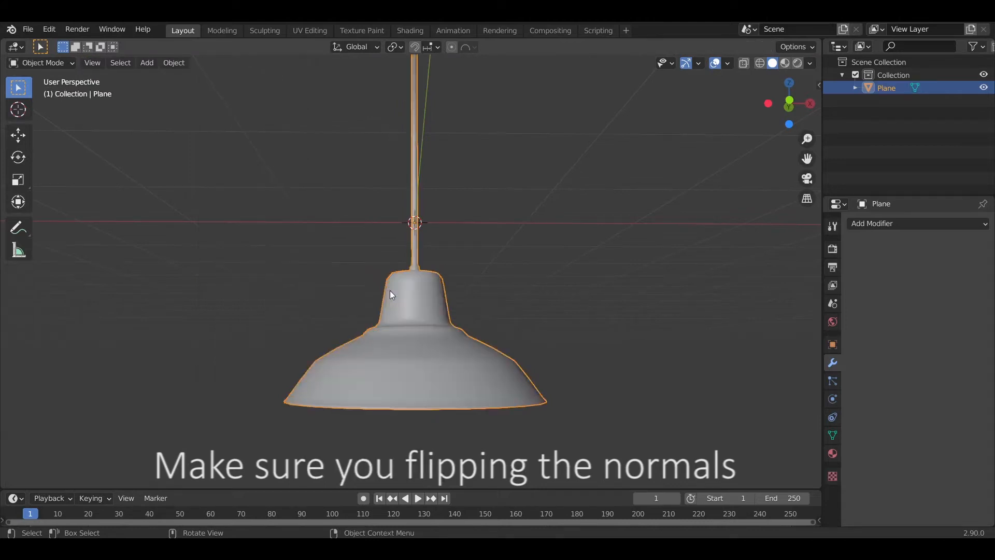
- Add a modifier to the lamp and apply it
click(885, 226)
click(723, 420)
middle_drag(653, 394, 648, 249)
click(884, 263)
middle_drag(534, 300, 569, 404)
scroll(513, 337, down, 3)
key(g)
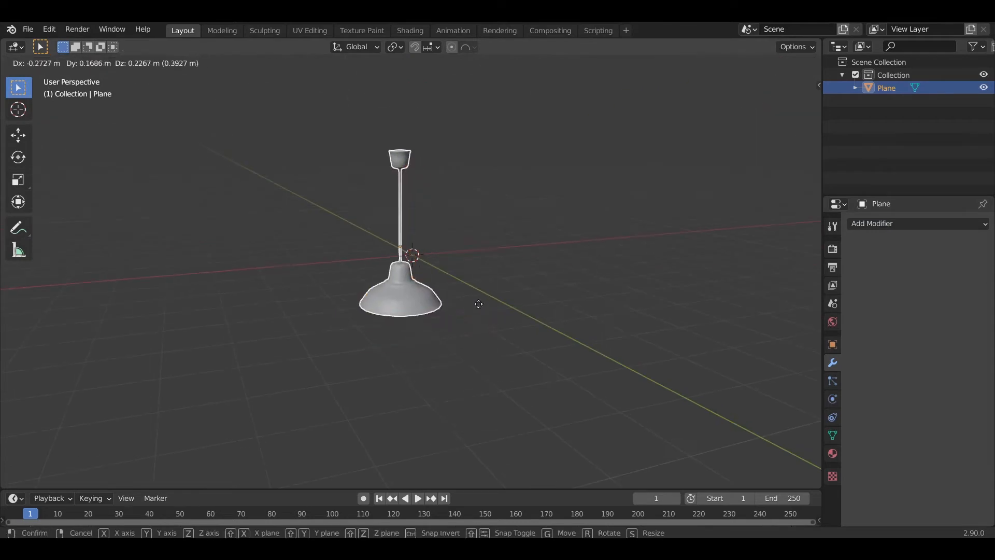
right_click(477, 303)
scroll(477, 302, up, 4)
middle_drag(524, 348, 503, 336)
scroll(492, 342, down, 3)
key(g)
key(z)
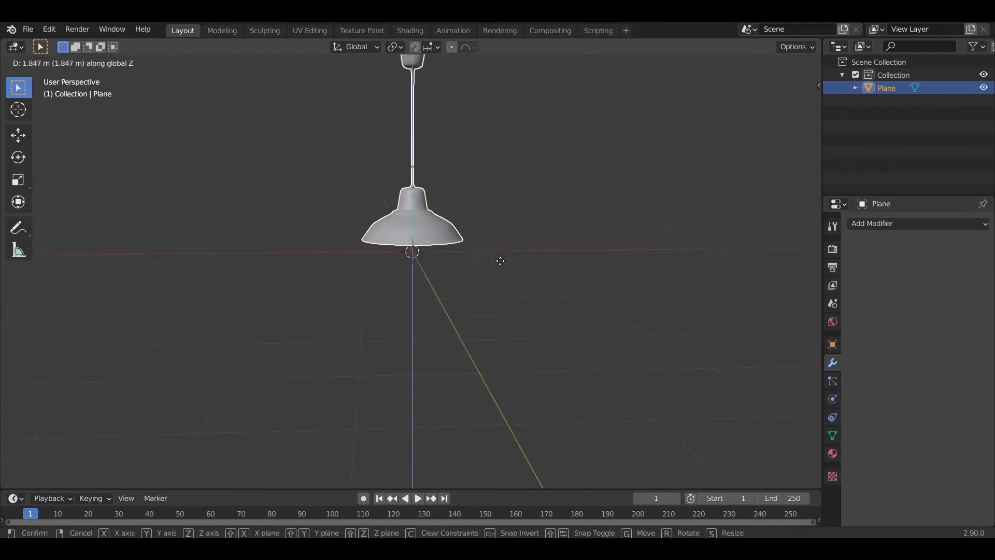
right_click(507, 287)
- Rename the Plane object as H lamp
click(888, 88)
text(H lam)
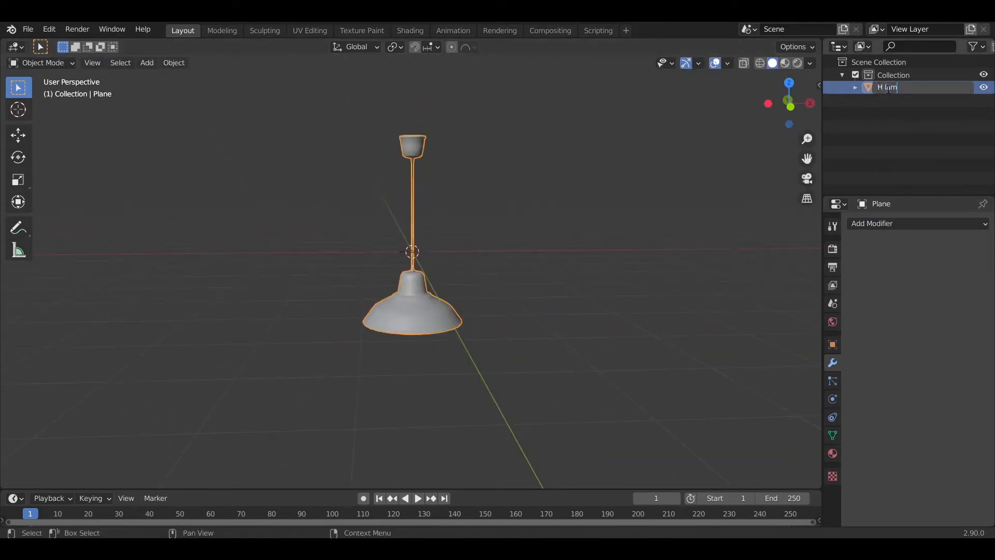
text(p)
key(Return)
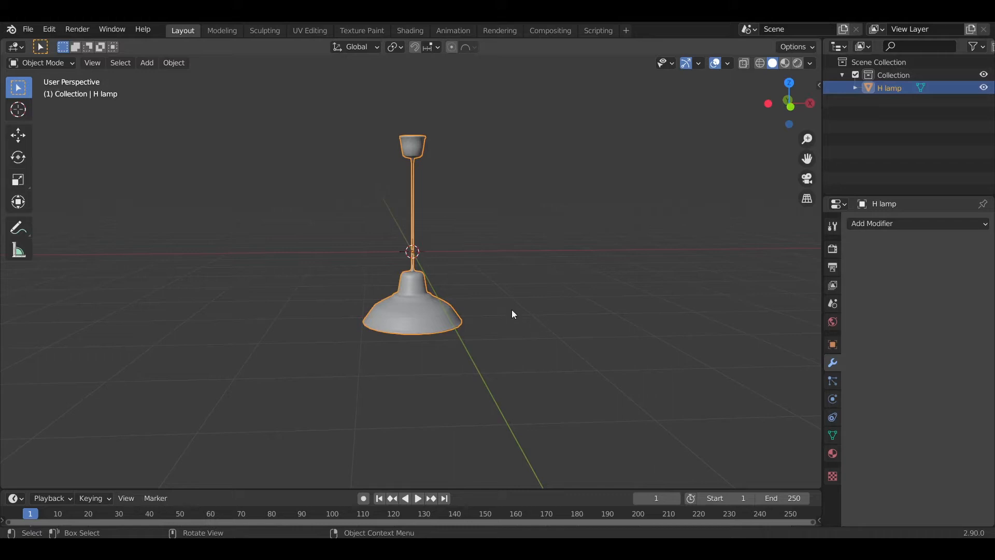
- Move the lamp along the X axis away from the world origin, toward negative X
key(g)
key(x)
click(395, 300)
key(KP_1)
scroll(508, 291, up, 2)
shift+middle_drag(360, 269, 403, 294)
key(shift+d)
right_click(415, 294)
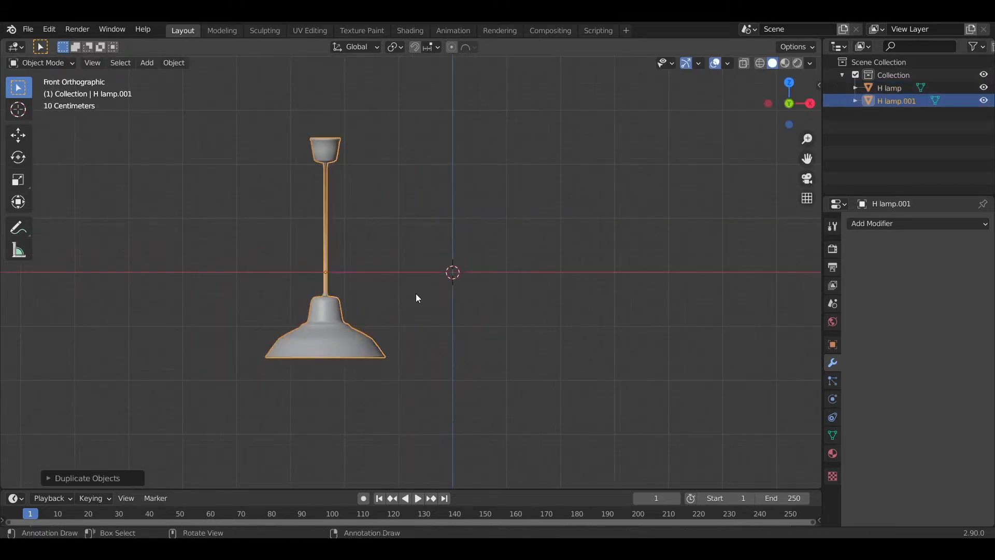
key(ctrl+z)
- Try a single loop cut across the middle of the hanging rod in wireframe shading
scroll(384, 275, up, 2)
shift+middle_drag(342, 244, 462, 287)
key(Tab)
scroll(462, 288, up, 3)
key(z)
click(409, 287)
click(436, 291)
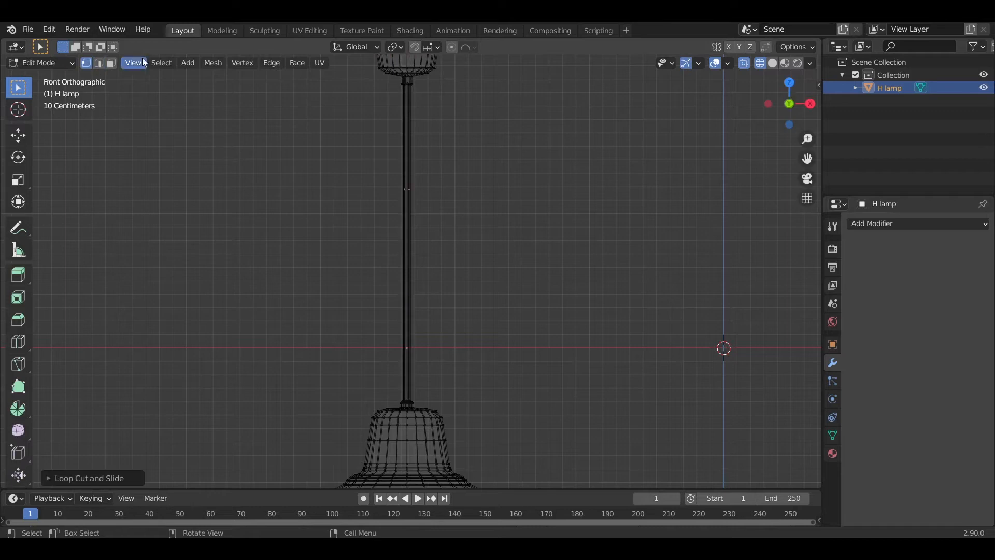
- Try box-selecting the rod around the loop cut, and undo back to before the cut
drag(582, 216, 297, 265)
click(498, 233)
scroll(478, 223, up, 2)
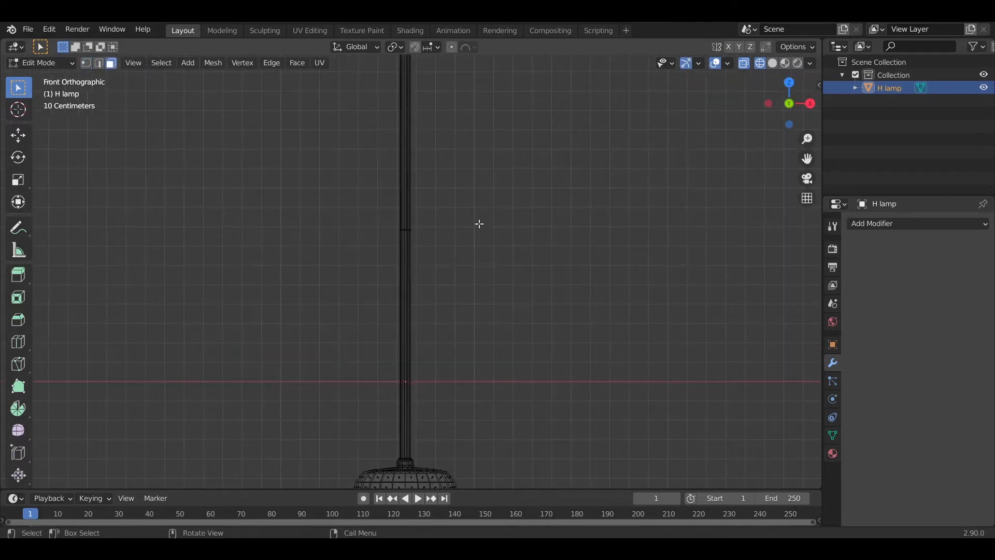
drag(478, 223, 351, 241)
click(423, 234)
scroll(423, 235, up, 4)
key(ctrl+z)
key(ctrl+z)
key(ctrl+z)
key(ctrl+z)
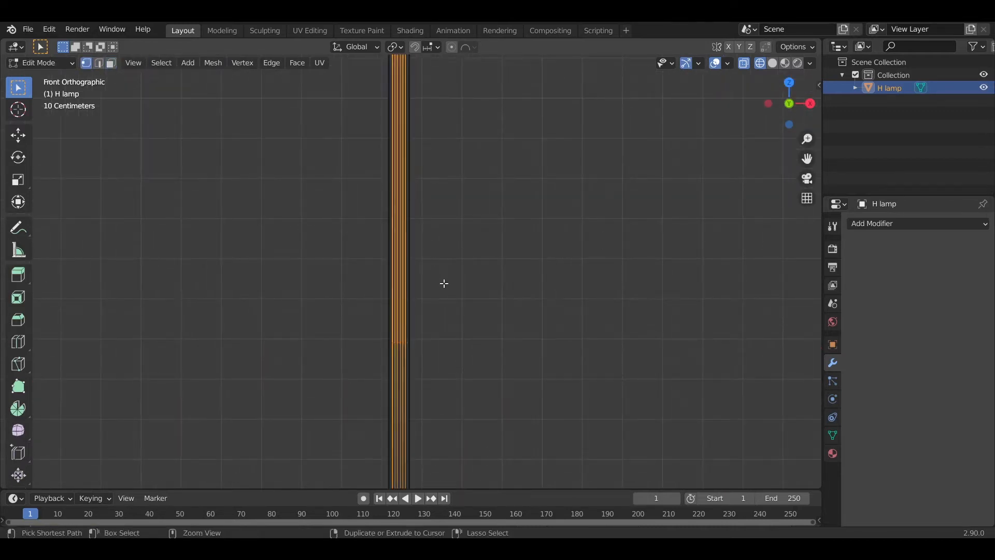
- Add two evenly spaced loop cuts across the lamp's hanging rod in solid shading
key(z)
click(520, 296)
scroll(520, 297, down, 4)
key(Tab)
key(ctrl+r)
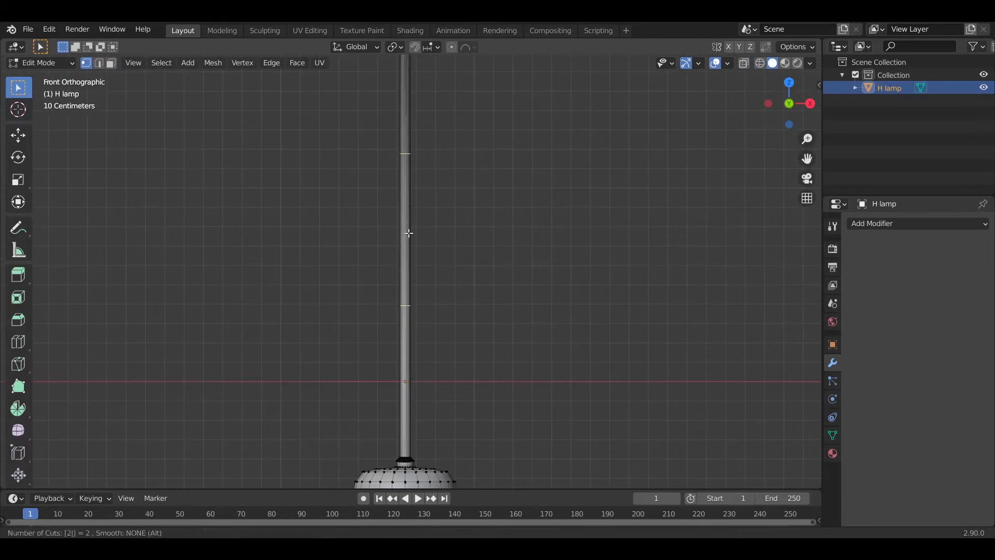
click(408, 233)
right_click(407, 234)
- Scale the faces of the rod's middle section slightly thinner in wireframe, and return to Object Mode in solid shading
key(z)
click(344, 212)
click(111, 64)
click(522, 212)
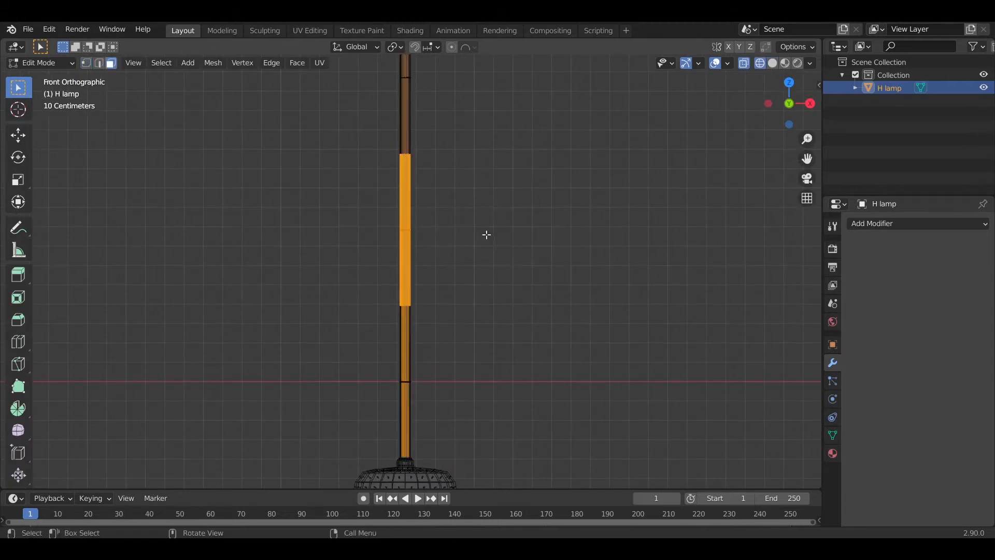
click(490, 254)
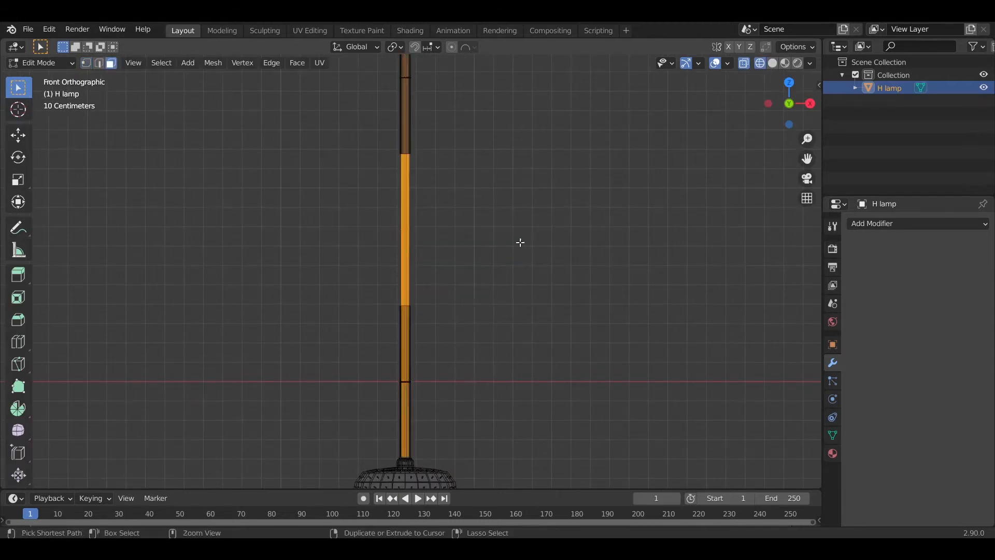
scroll(521, 242, down, 4)
key(Tab)
key(z)
click(654, 277)
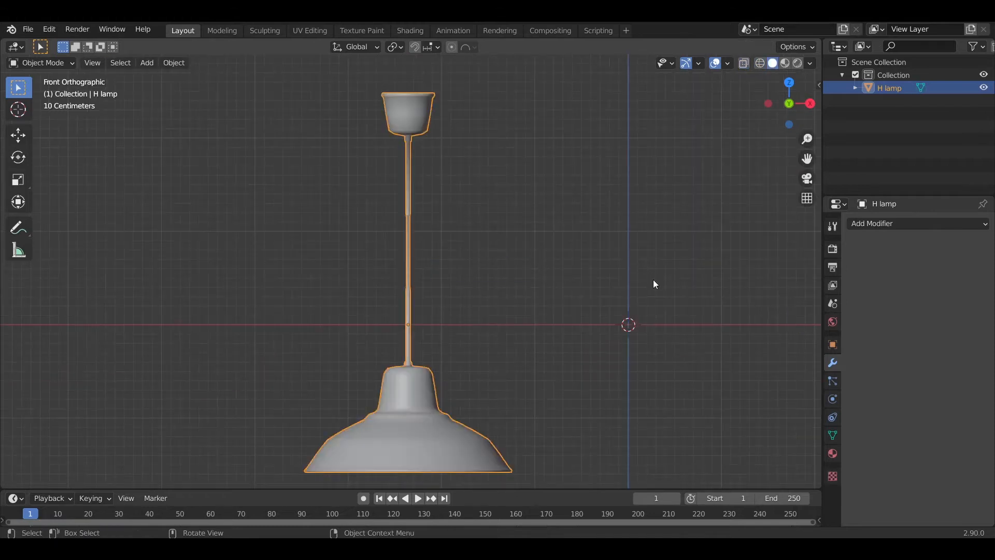
- Shorten the lamp's rod by selecting the ceiling cup with the rod's upper end and moving it down along Z
key(Tab)
key(shift+z)
scroll(510, 155, down, 1)
drag(500, 105, 293, 176)
key(g)
key(z)
click(514, 236)
key(s)
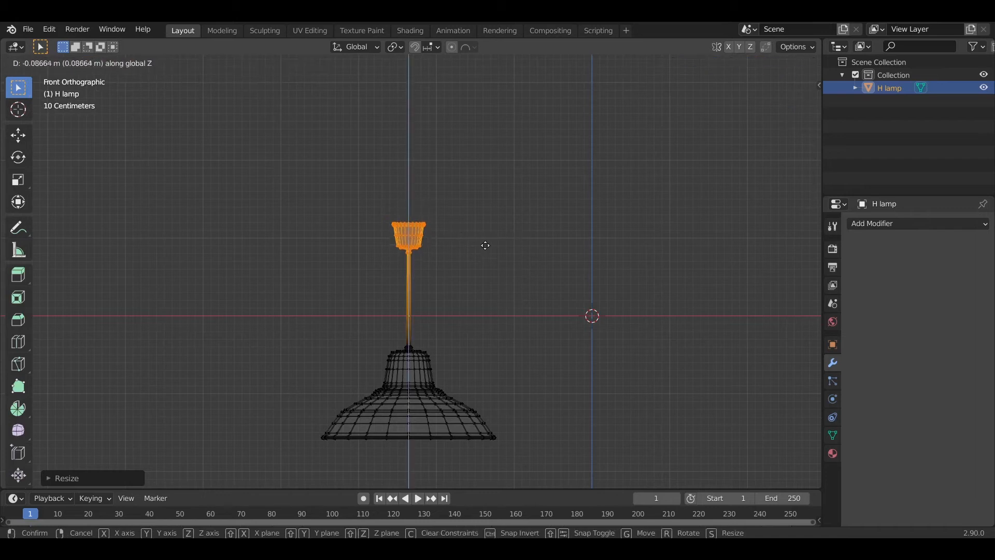
click(482, 265)
key(Tab)
key(shift+z)
mouse_move(525, 302)
middle_down()
mouse_move(494, 339)
mouse_move(464, 304)
mouse_move(482, 345)
middle_up()
key(g)
key(z)
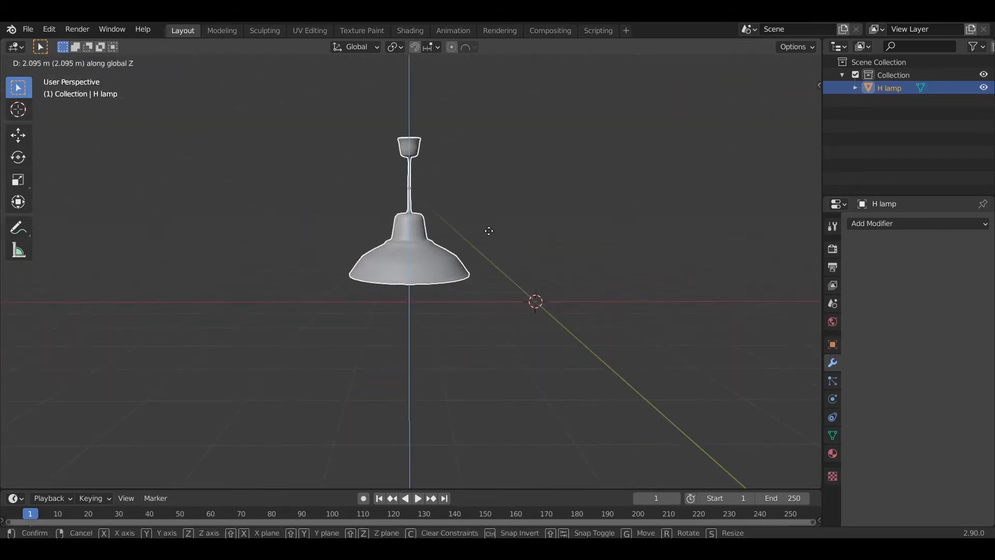
right_click(491, 261)
- Raise the lamp along Z above the ground grid and shift it along X
key(g)
key(z)
click(489, 210)
key(g)
key(x)
click(448, 212)
- Reset the lamp's origin with Set Origin, and hide the lamp from the front view
right_click(476, 226)
mouse_move(474, 253)
click(581, 294)
middle_drag(552, 326, 570, 239)
key(h)
key(KP_1)
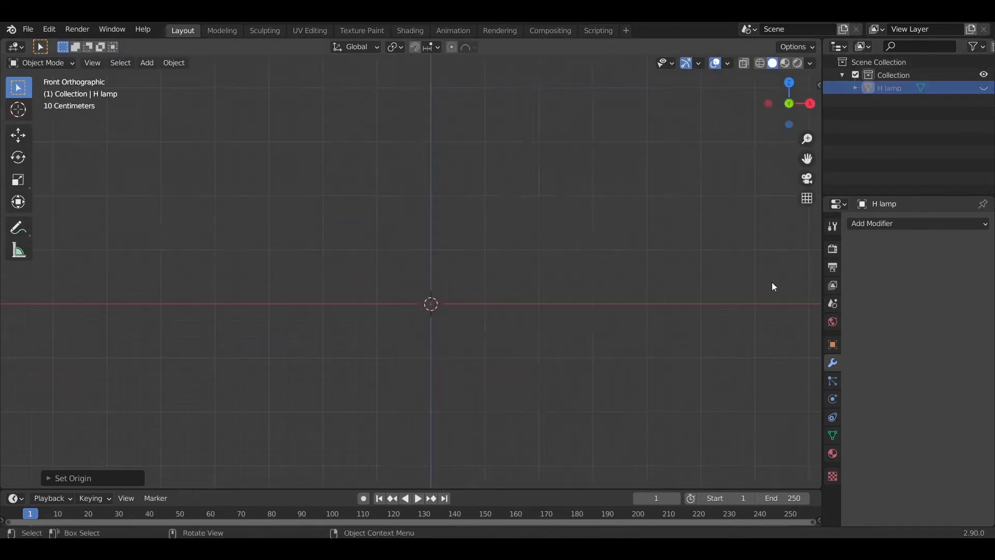
- Bring the light bulb image into the front view as a reference from the file explorer
mouse_move(720, 548)
click(652, 502)
drag(150, 104, 438, 321)
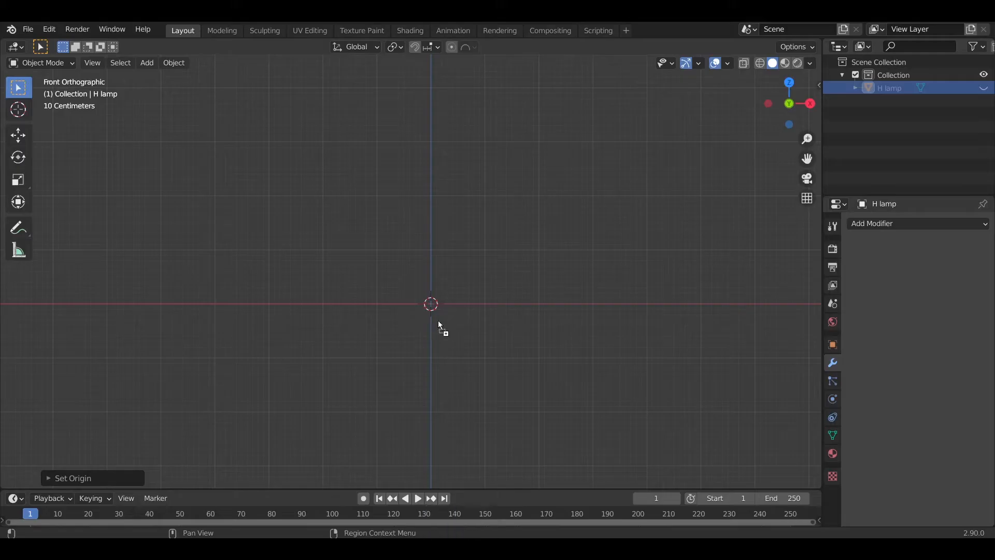
- Add a plane, rotate it 90° about X, and offset it along Y from the bulb image
key(shift+a)
mouse_move(533, 316)
click(601, 316)
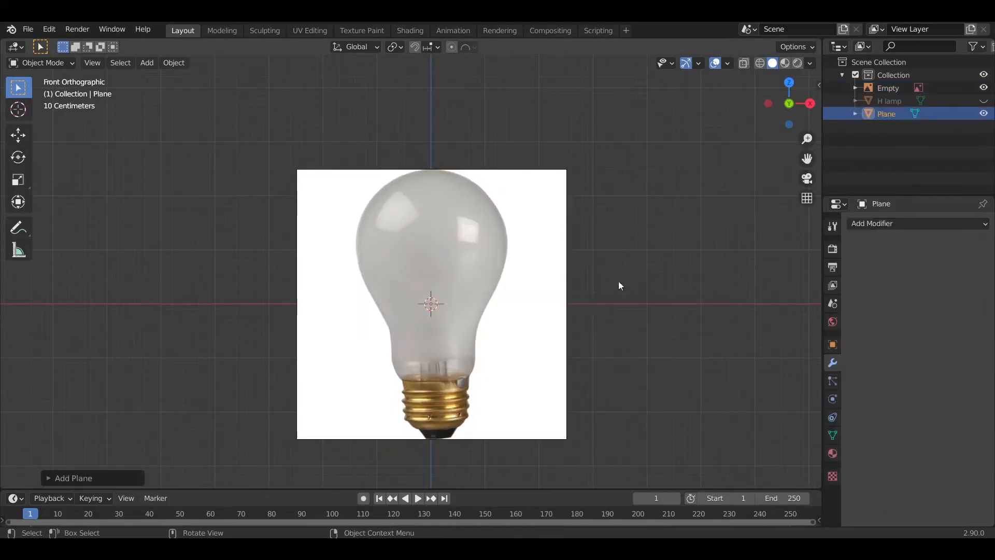
text(rx90)
key(Return)
key(KP_7)
key(g)
key(y)
click(596, 294)
- Delete all but one vertex of the plane in wireframe, and move the remaining vertex to the bulb image's centre
key(KP_1)
key(Tab)
key(z)
click(268, 132)
drag(563, 210, 277, 273)
key(x)
click(496, 363)
scroll(400, 368, up, 4)
key(g)
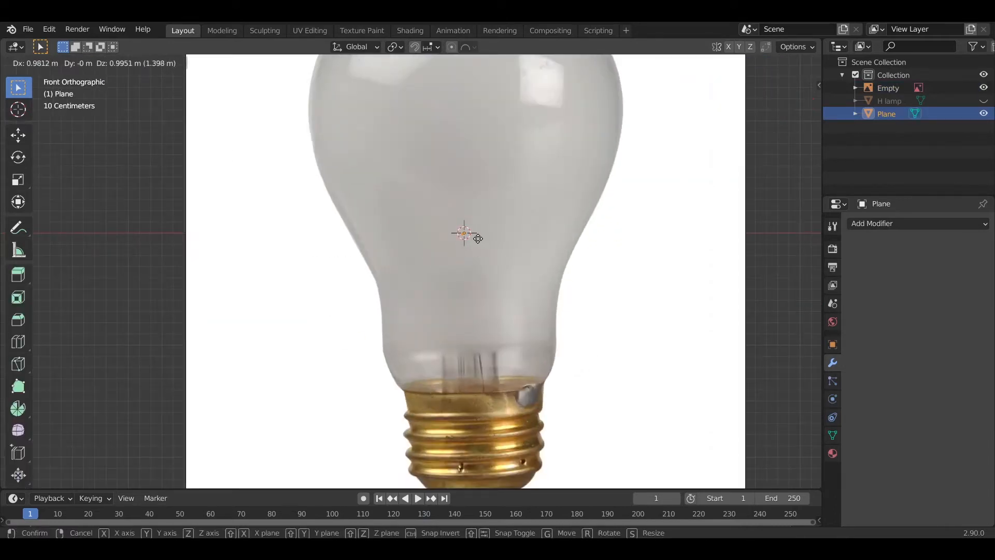
click(480, 238)
- Add a Screw modifier to the plane object and return to Edit Mode
key(Tab)
click(921, 223)
click(708, 407)
scroll(567, 315, up, 4)
click(42, 63)
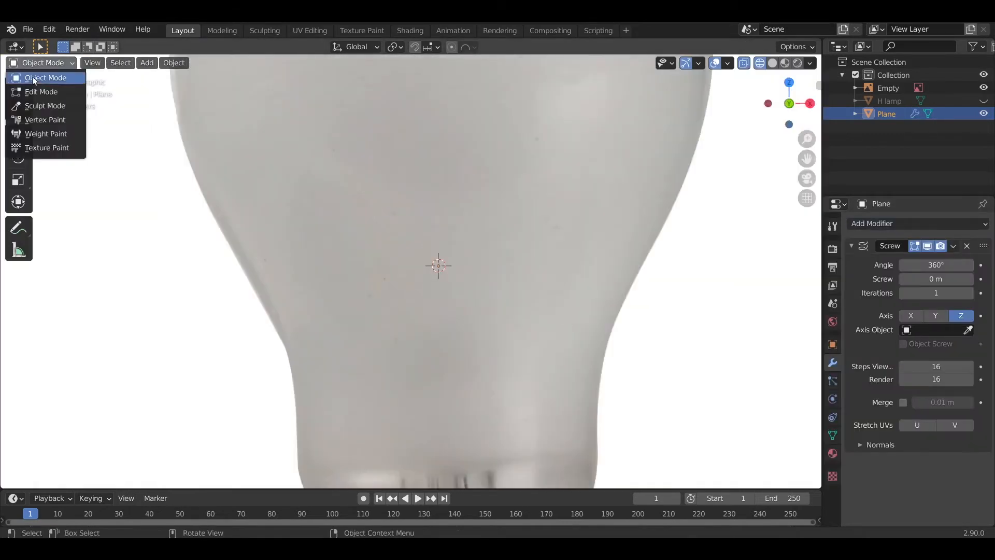
click(53, 93)
- Move the vertex along X away from the bulb's centre, and set the Screw modifier's axis to Y
key(s)
click(686, 291)
key(g)
key(x)
click(777, 273)
click(941, 315)
- Place the vertex on the outer edge where the bulb's brass base meets the black tip
scroll(566, 275, down, 3)
shift+middle_drag(566, 284, 556, 218)
key(g)
key(z)
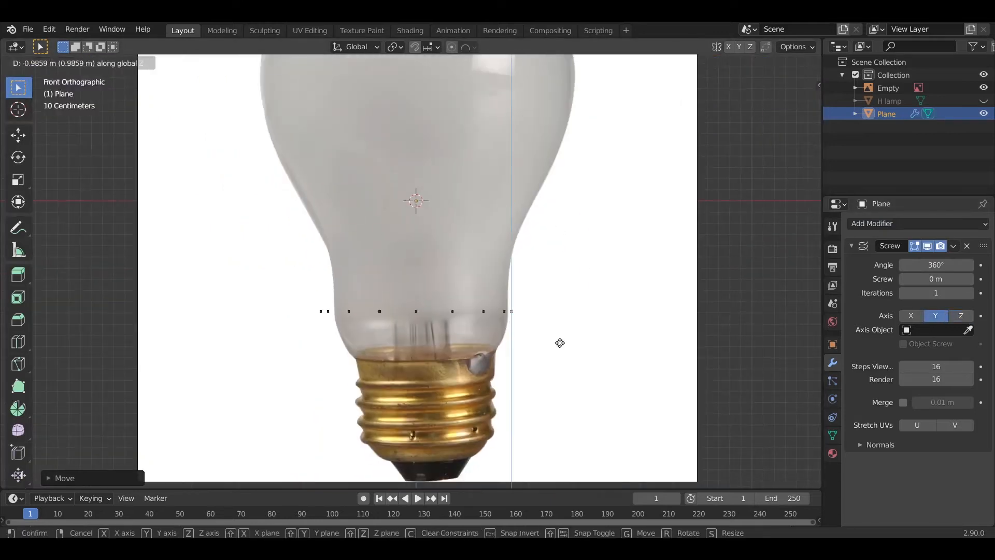
click(558, 419)
shift+middle_drag(558, 417, 555, 288)
scroll(554, 286, up, 2)
key(s)
click(546, 289)
key(g)
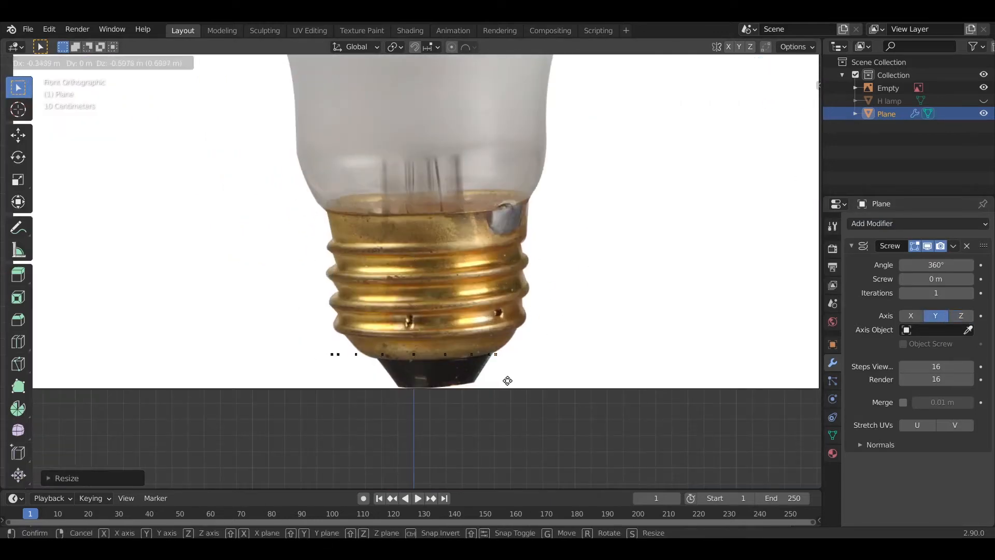
click(507, 381)
scroll(507, 378, up, 4)
- Extrude the vertex up along the rounded bottom of the brass base and around its lowest thread ridge
key(g)
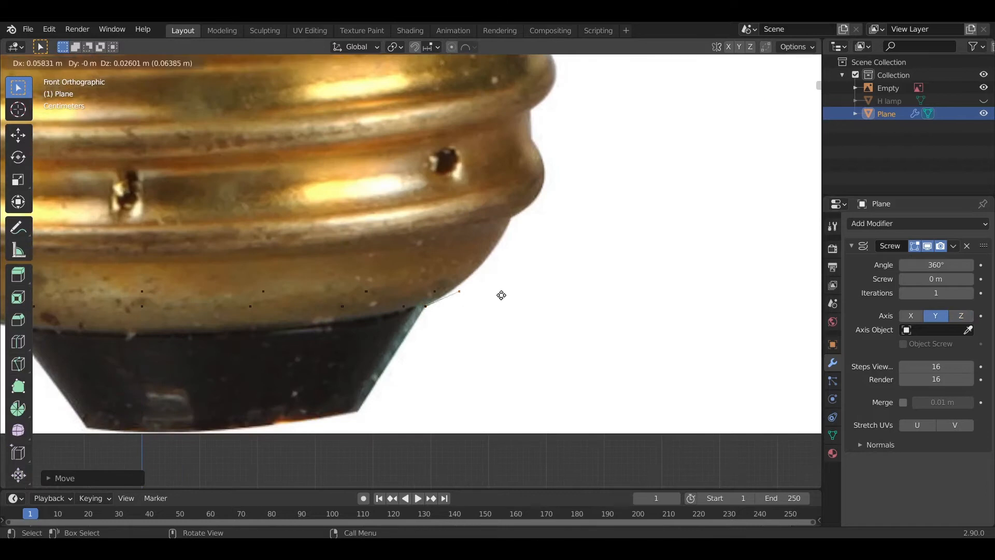
click(552, 238)
key(e)
click(564, 217)
key(e)
click(594, 196)
key(e)
click(605, 167)
shift+middle_drag(611, 155, 614, 256)
key(e)
click(609, 234)
- Continue extruding the profile vertex by vertex around the upper thread ridges of the brass base
key(e)
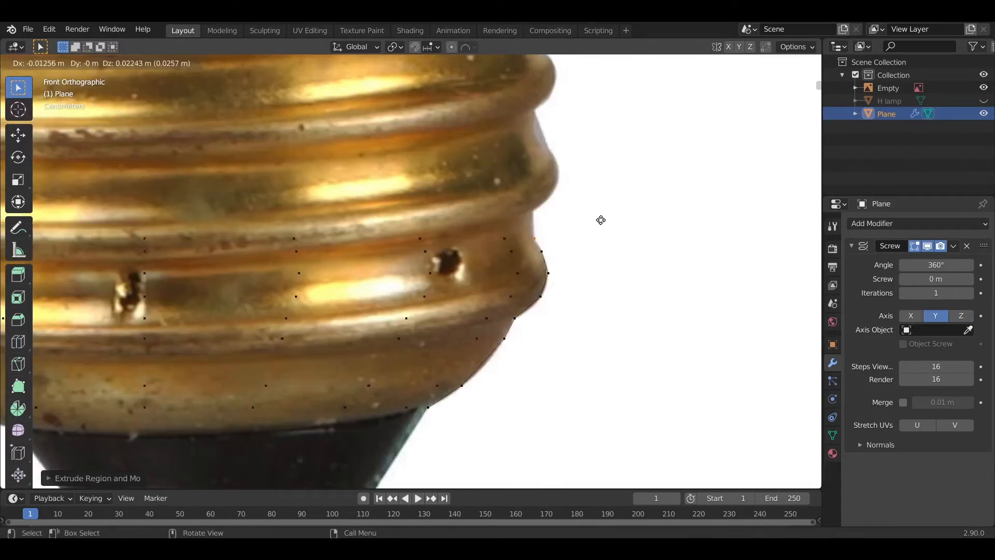
shift+middle_drag(615, 177, 609, 243)
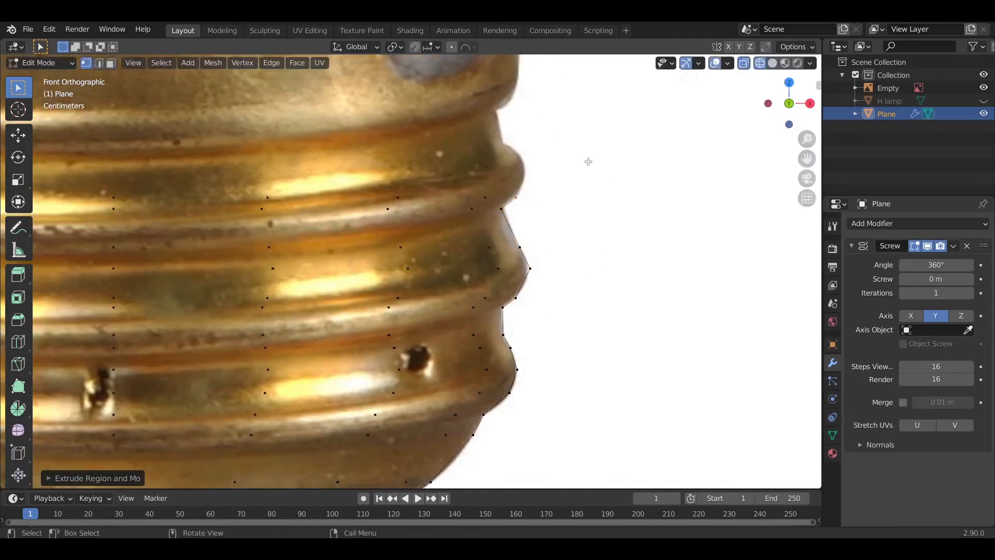
shift+middle_drag(602, 129, 594, 276)
key(e)
key(e)
click(589, 227)
key(e)
click(599, 213)
- Extrude the profile up the brass collar and align its end vertex with the collar's upper edge
key(e)
shift+middle_drag(609, 113, 562, 221)
scroll(559, 263, up, 1)
key(g)
click(553, 331)
- Extrude the profile from the brass collar around the curved lower glass into the bulb's neck
scroll(433, 338, down, 2)
shift+middle_drag(433, 338, 523, 368)
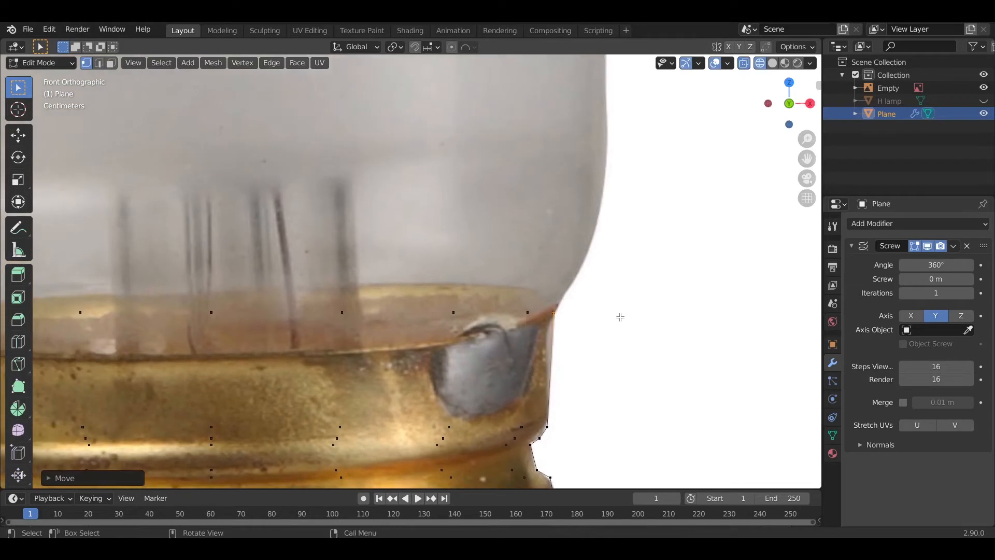
key(e)
click(623, 320)
key(e)
shift+middle_drag(633, 286, 569, 383)
click(605, 313)
key(e)
scroll(566, 365, down, 4)
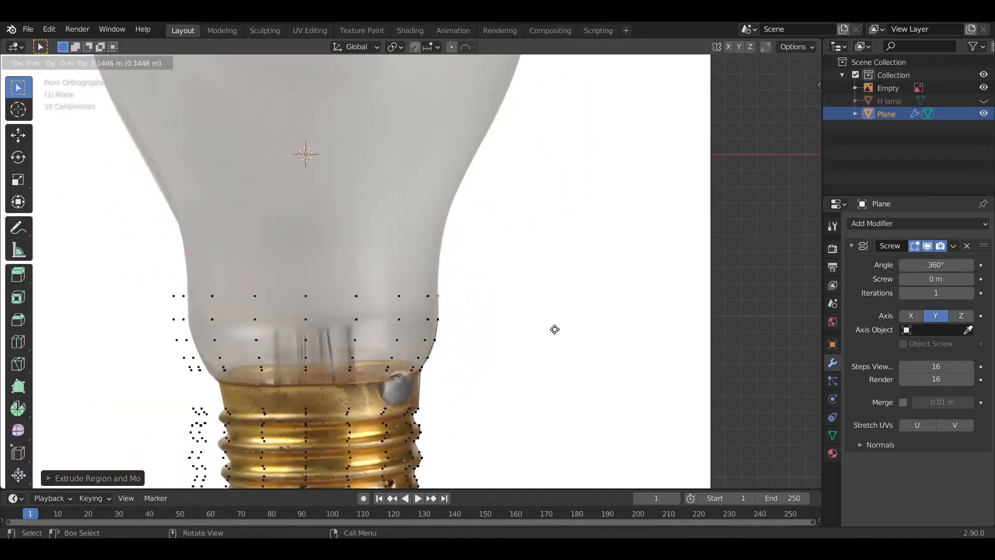
scroll(513, 384, up, 1)
click(513, 352)
- Extrude the profile up the neck and along the flaring side of the glass to the bulb's widest part
key(e)
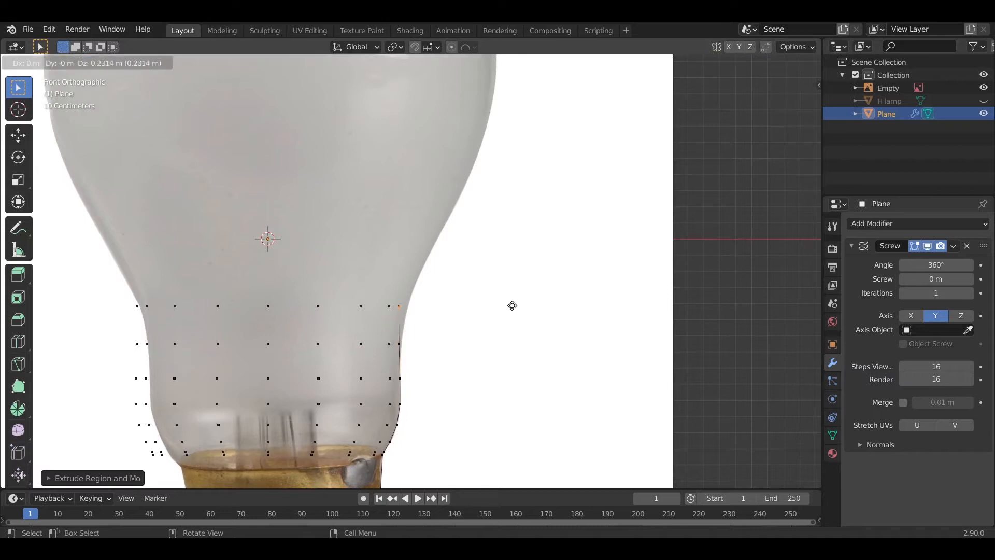
key(e)
click(541, 255)
shift+middle_drag(541, 255, 490, 343)
key(e)
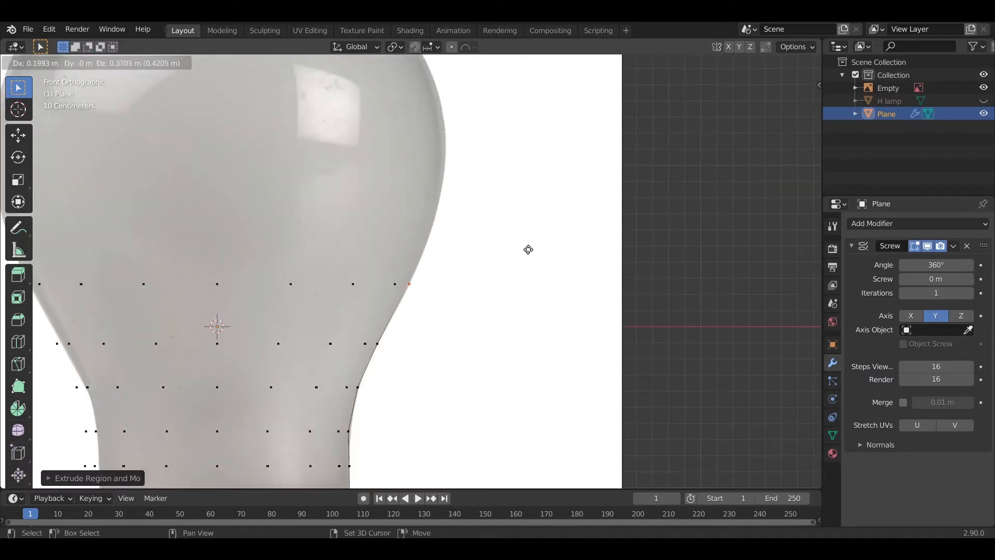
click(528, 250)
shift+middle_drag(521, 233, 486, 333)
key(e)
click(511, 264)
key(e)
click(519, 208)
- Extrude the profile around the upper dome of the glass, following the outline inward
shift+middle_drag(503, 213, 541, 332)
key(e)
key(e)
shift+middle_drag(535, 270, 570, 330)
click(539, 278)
key(e)
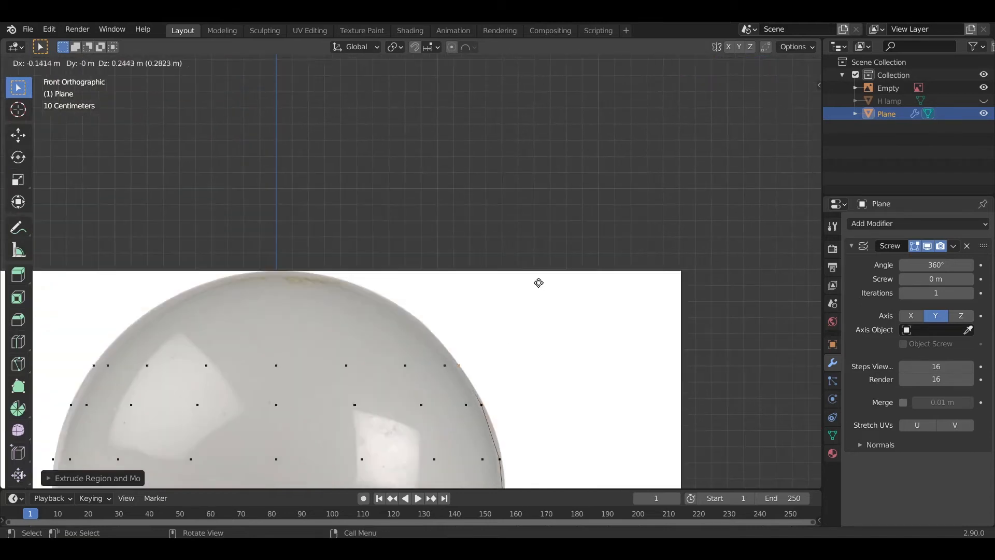
click(492, 234)
shift+middle_drag(469, 223, 532, 274)
key(e)
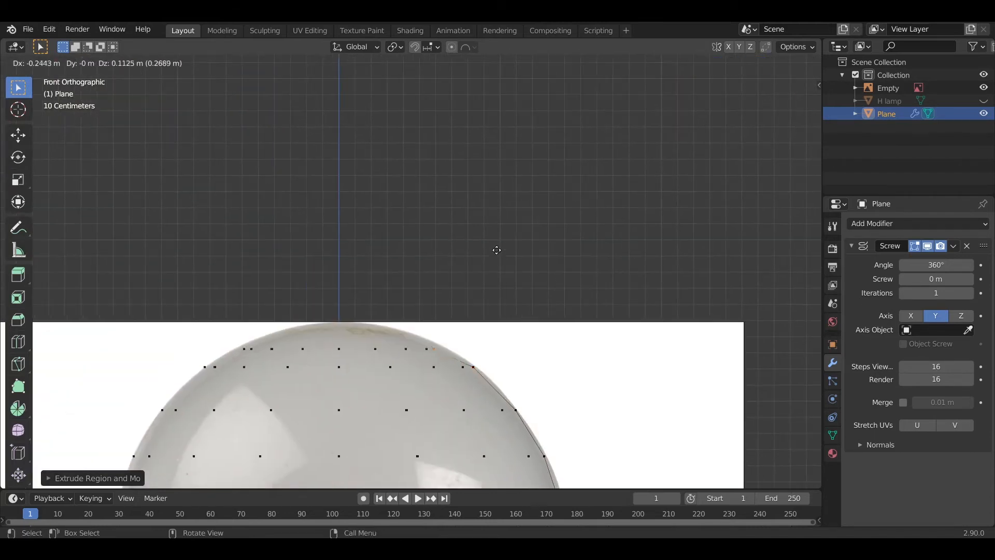
click(471, 242)
- Extrude the profile along the crown of the bulb toward its central axis
scroll(471, 242, up, 3)
shift+middle_drag(477, 331, 593, 285)
scroll(593, 284, up, 3)
key(e)
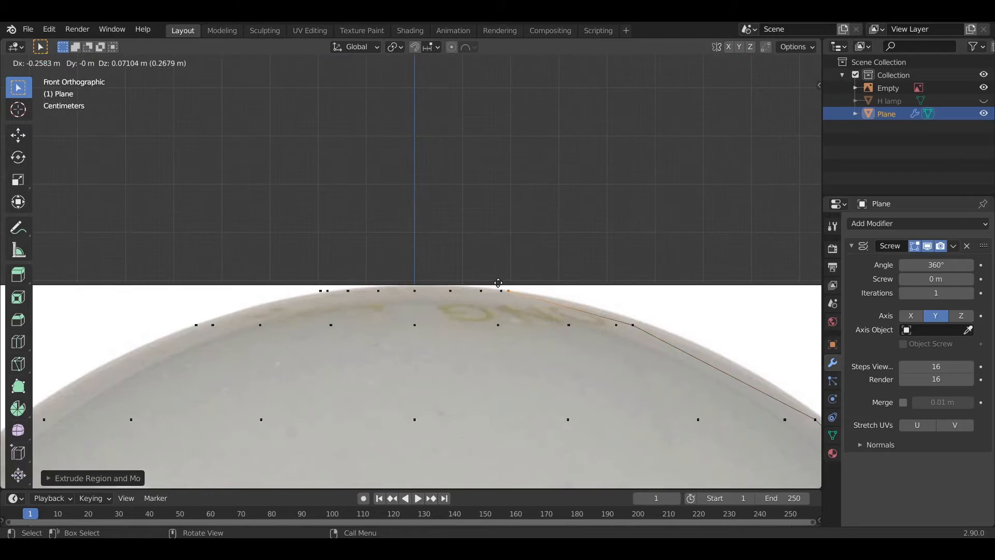
click(498, 282)
- Return to Object Mode in solid shading, and select the bulb's reference image in a perspective view
scroll(500, 282, down, 9)
key(z)
click(630, 256)
key(Tab)
middle_drag(482, 267, 505, 282)
scroll(505, 282, down, 2)
click(526, 305)
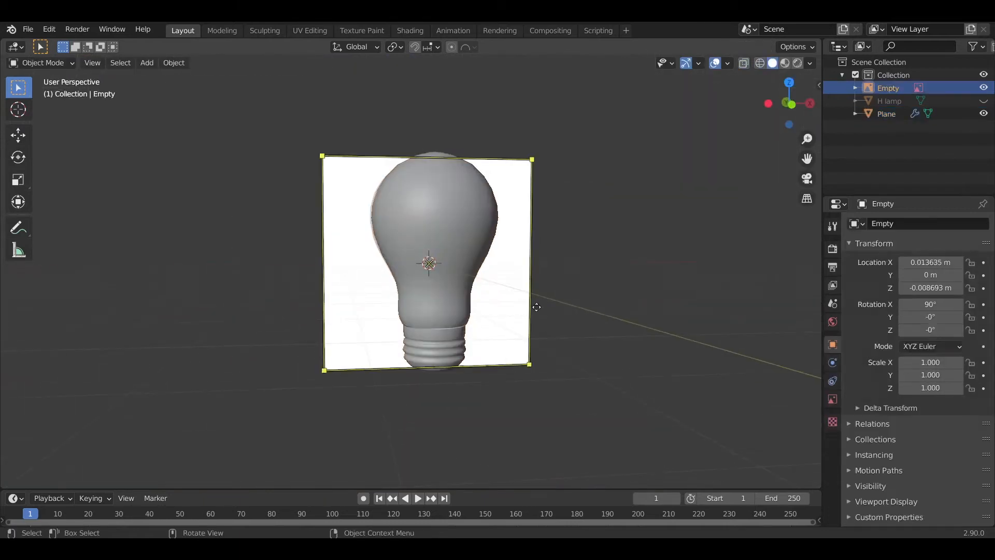
- Delete the bulb's reference image and apply the Screw modifier on the bulb object
key(Delete)
click(449, 339)
key(Tab)
key(Tab)
click(954, 246)
click(912, 258)
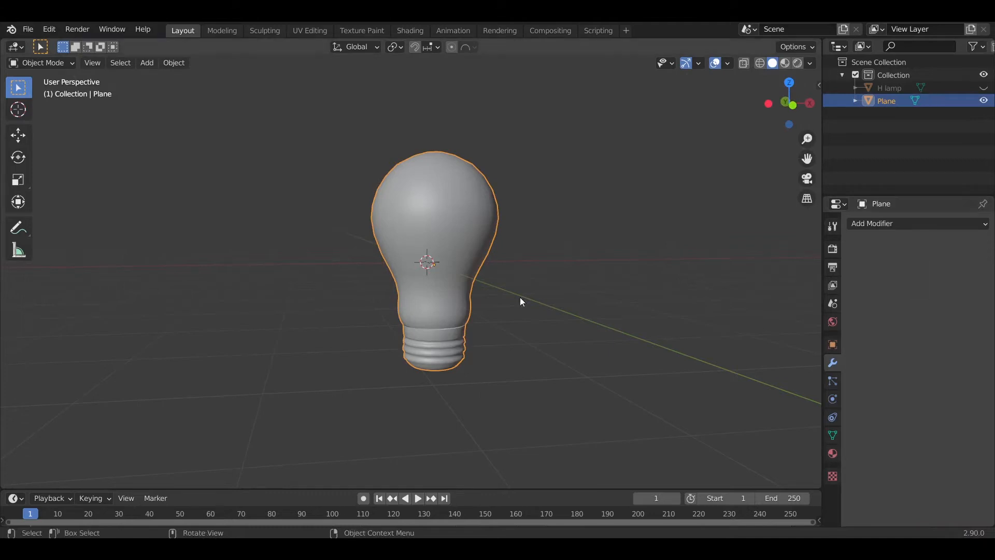
- Select the linked glass part of the bulb and move it along Z to close the gap above the threaded base
key(Tab)
key(l)
scroll(540, 289, up, 3)
scroll(540, 290, up, 2)
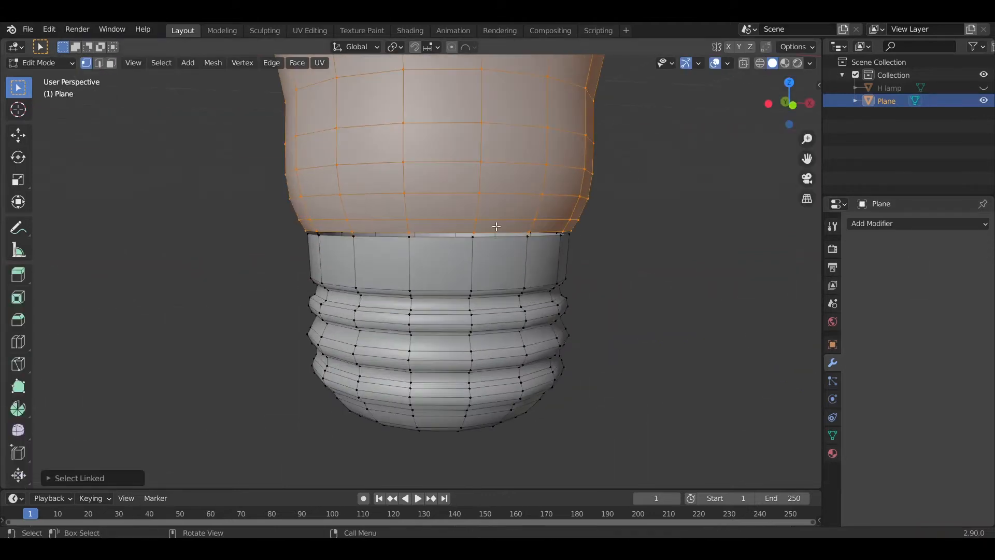
click(484, 230)
key(l)
key(g)
key(z)
click(563, 235)
key(Tab)
- Select the whole bulb mesh and flip its normals
scroll(568, 290, down, 2)
key(Tab)
scroll(567, 317, down, 3)
middle_drag(564, 308, 529, 311)
key(a)
click(212, 64)
mouse_move(234, 275)
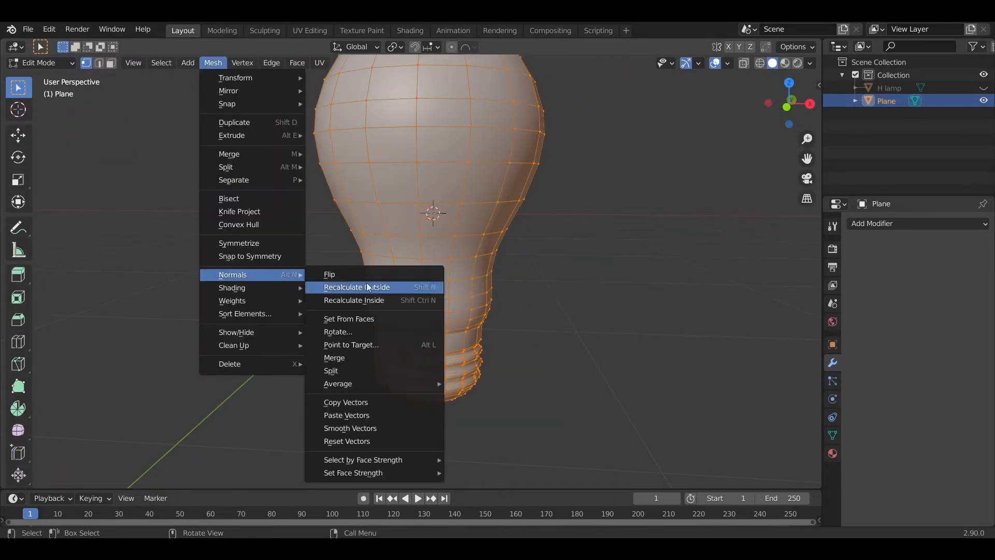
click(352, 274)
scroll(425, 218, down, 3)
key(Tab)
- Close the open hole at the bulb's crown by filling its edge loop with a face
middle_drag(441, 170, 482, 323)
scroll(482, 322, up, 5)
key(Tab)
alt+click(456, 309)
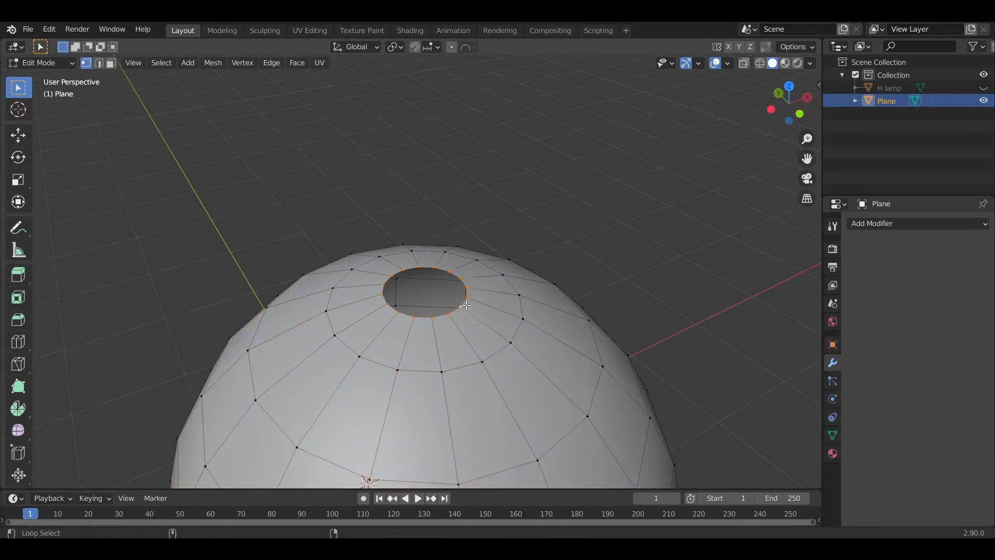
key(f)
key(Tab)
- Extrude the open edge loop beneath the threaded base, scale it inward and adjust its height along Z
scroll(483, 384, down, 6)
middle_drag(484, 385, 472, 362)
scroll(481, 338, up, 4)
key(Tab)
scroll(481, 274, up, 5)
key(Tab)
scroll(435, 250, down, 5)
key(Tab)
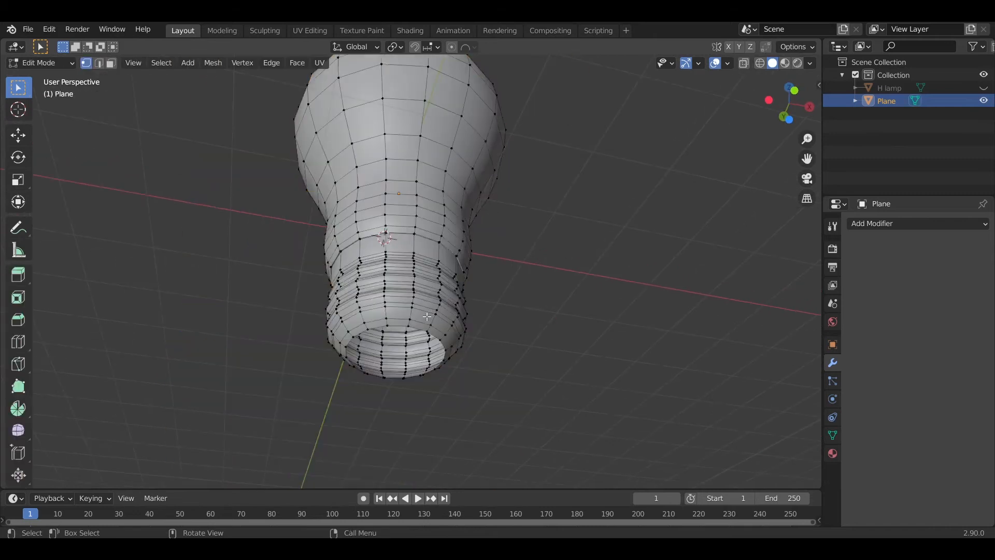
shift+middle_drag(426, 324, 424, 268)
scroll(424, 268, up, 2)
key(KP_1)
scroll(497, 202, up, 2)
key(e)
click(551, 303)
key(s)
click(478, 289)
key(g)
key(z)
click(480, 260)
- Extrude the bottom loop again, scale it inward, and extrude it slightly down along Z as a small contact tip
key(e)
right_click(530, 293)
key(s)
click(459, 279)
key(e)
key(z)
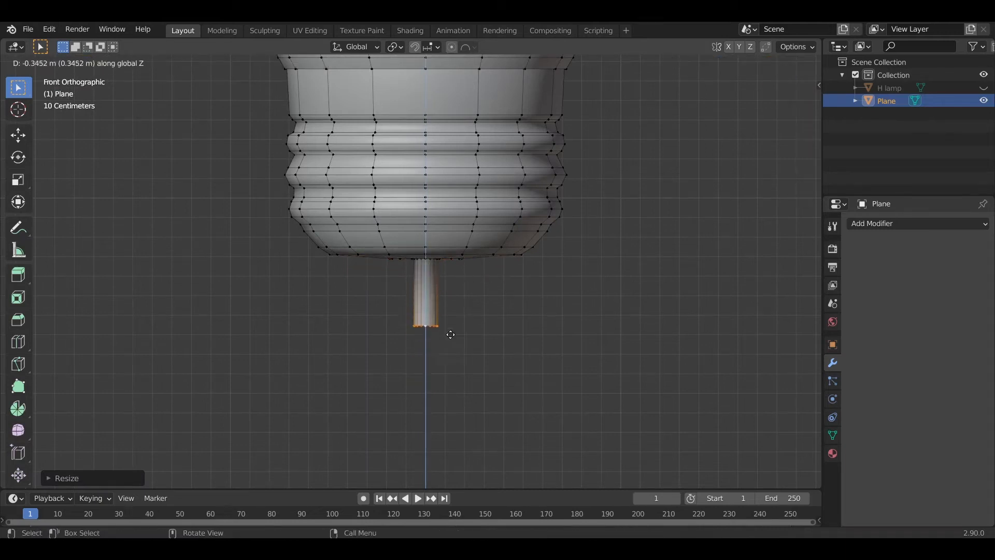
click(453, 276)
key(Tab)
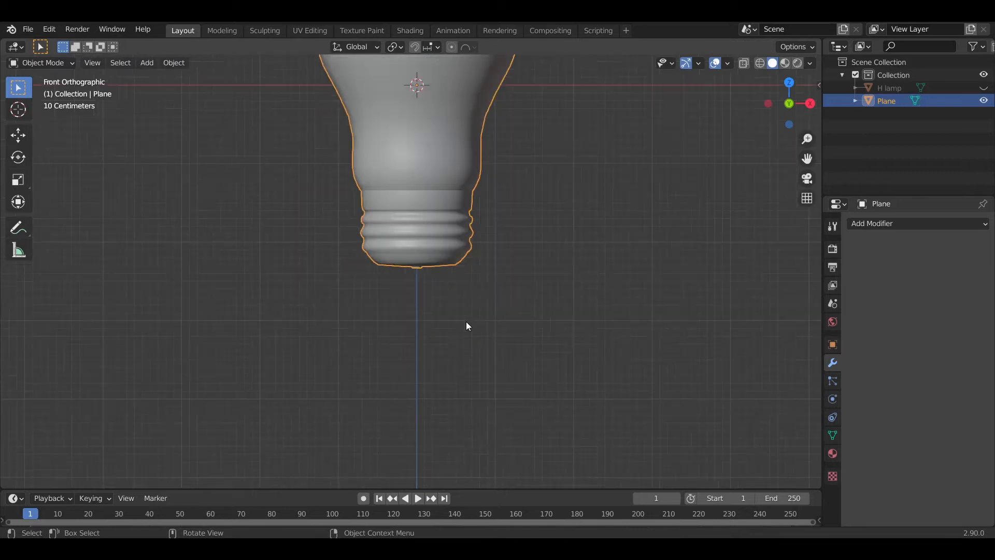
- Rename the bulb object as 100W lamp
scroll(466, 311, down, 4)
middle_drag(490, 288, 513, 270)
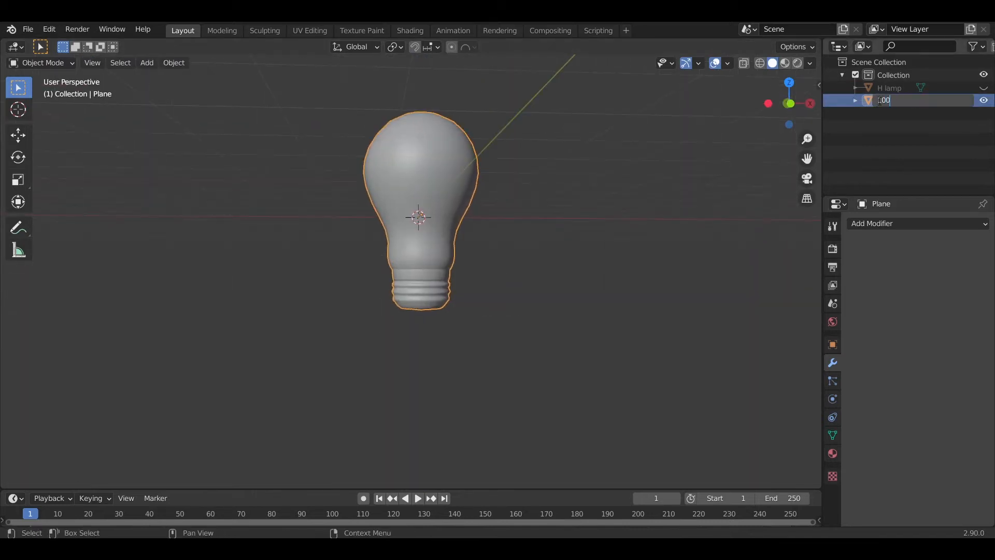
key(Return)
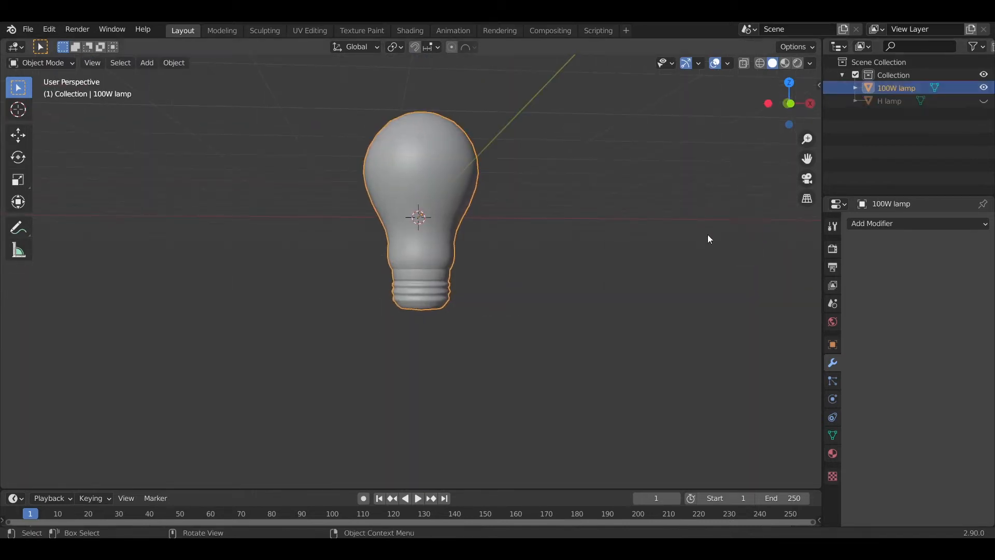
- Set the bulb's origin to its center of mass (surface) and scale the bulb down
middle_drag(707, 234, 512, 265)
key(s)
right_click(443, 267)
right_click(458, 273)
mouse_move(459, 275)
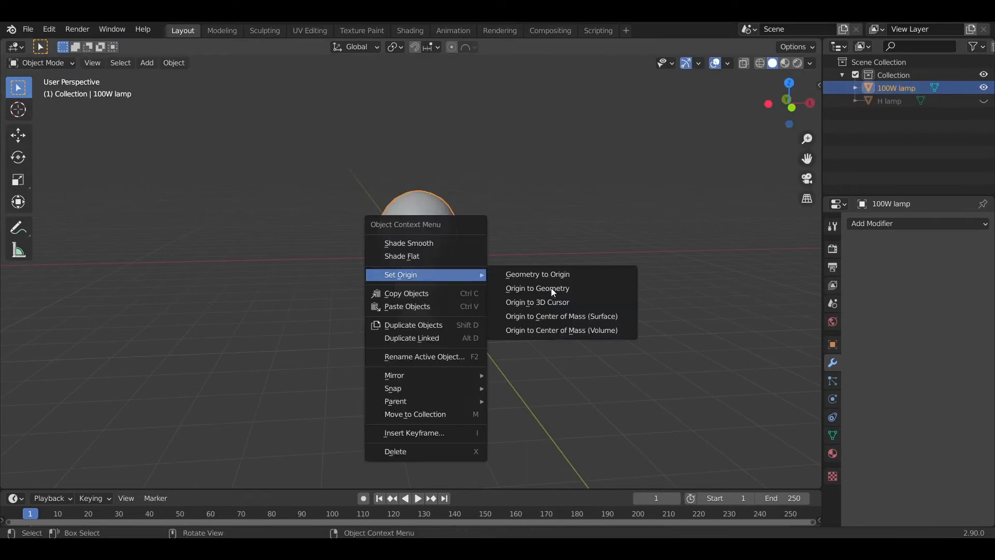
click(559, 315)
key(s)
click(469, 264)
scroll(520, 291, up, 5)
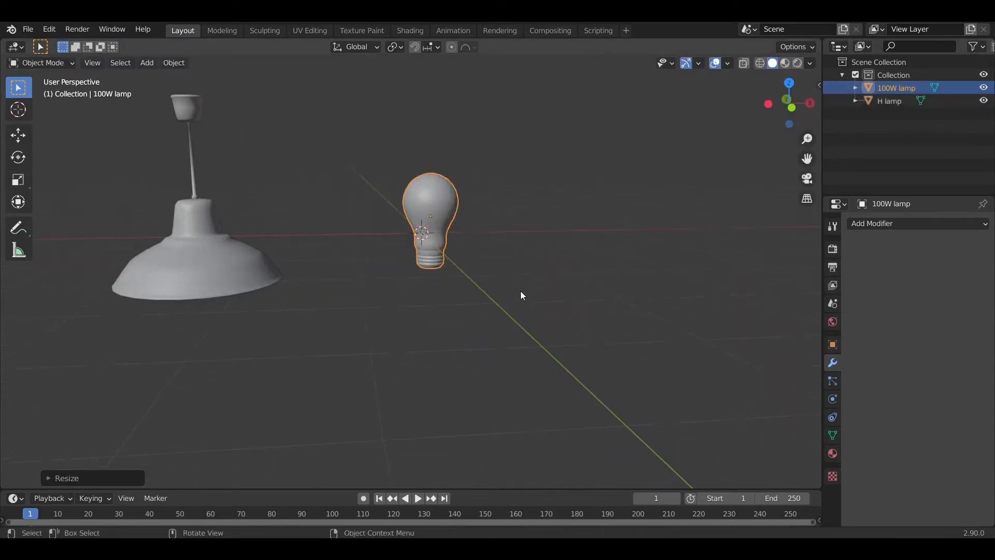
- Duplicate the H lamp pendant and place the copy along the X axis on the other side of the bulb
shift+click(272, 285)
scroll(358, 295, down, 3)
middle_drag(362, 296, 373, 315)
click(438, 257)
scroll(434, 266, up, 2)
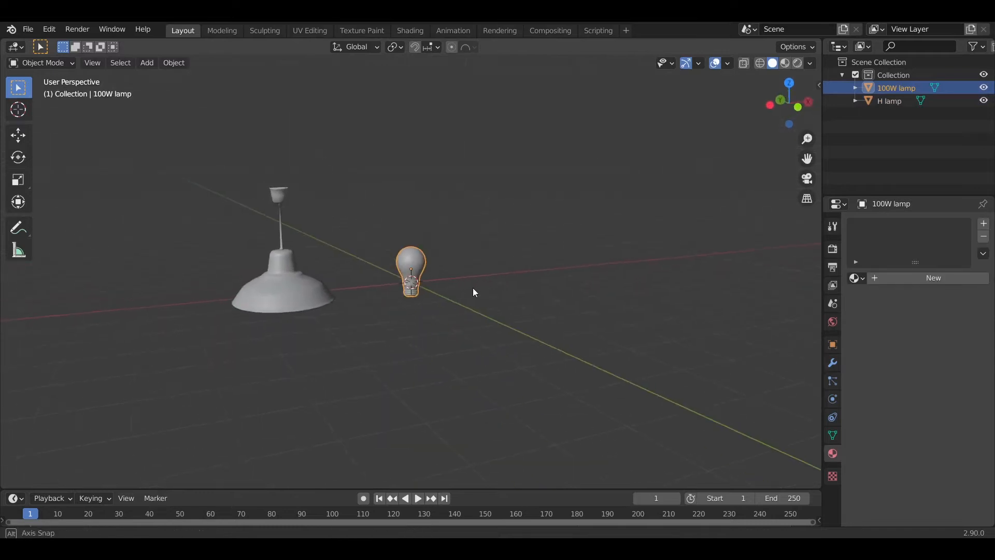
mouse_move(473, 288)
middle_down()
mouse_move(501, 290)
mouse_move(478, 290)
middle_up()
click(353, 291)
key(shift+d)
key(x)
click(632, 305)
shift+middle_drag(631, 305, 493, 308)
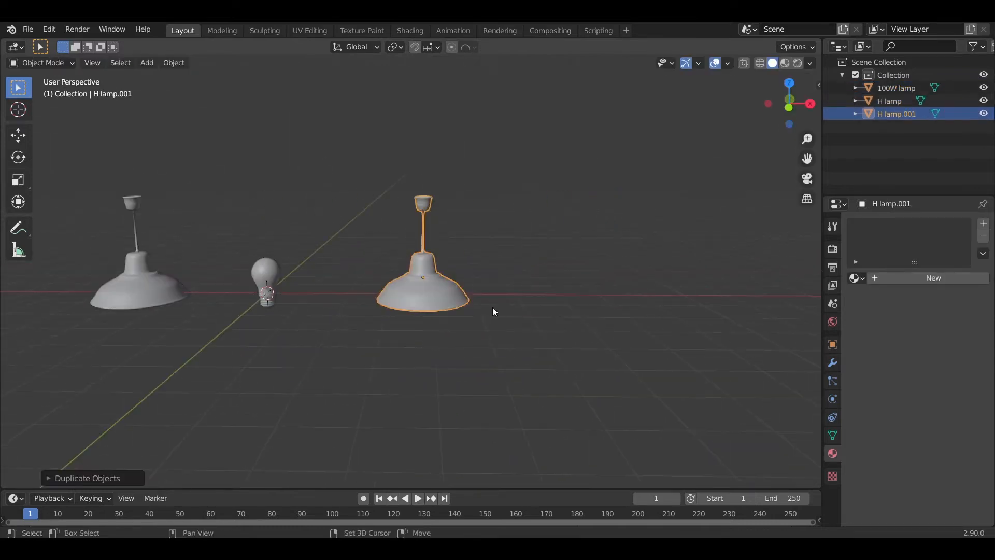
shift+middle_drag(354, 303, 381, 302)
- Hide the 100W lamp and the original H lamp in the viewport
drag(956, 85, 895, 97)
click(983, 88)
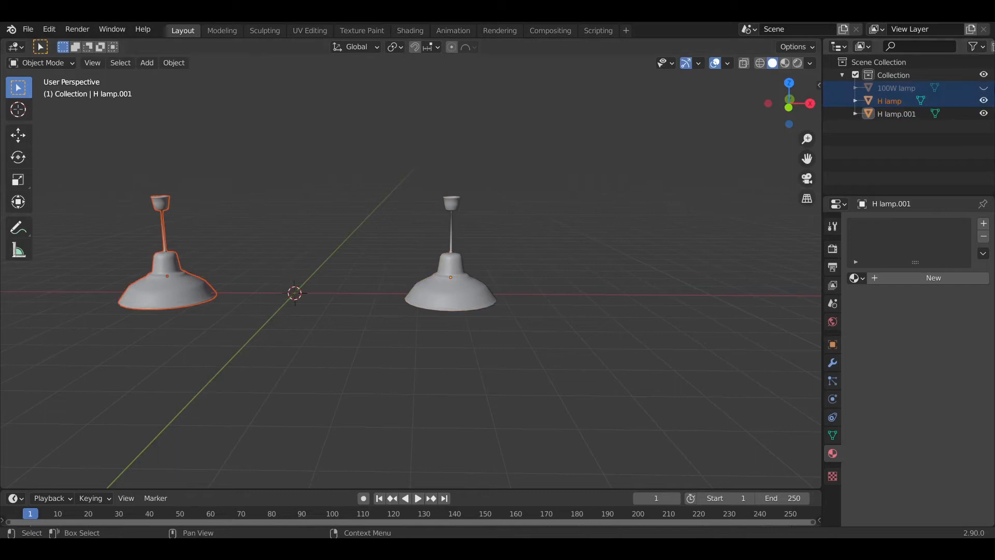
click(983, 100)
- Snap the duplicated lamp to the 3D cursor and show it in front orthographic view
shift+middle_drag(458, 300, 501, 294)
click(500, 295)
key(shift+s)
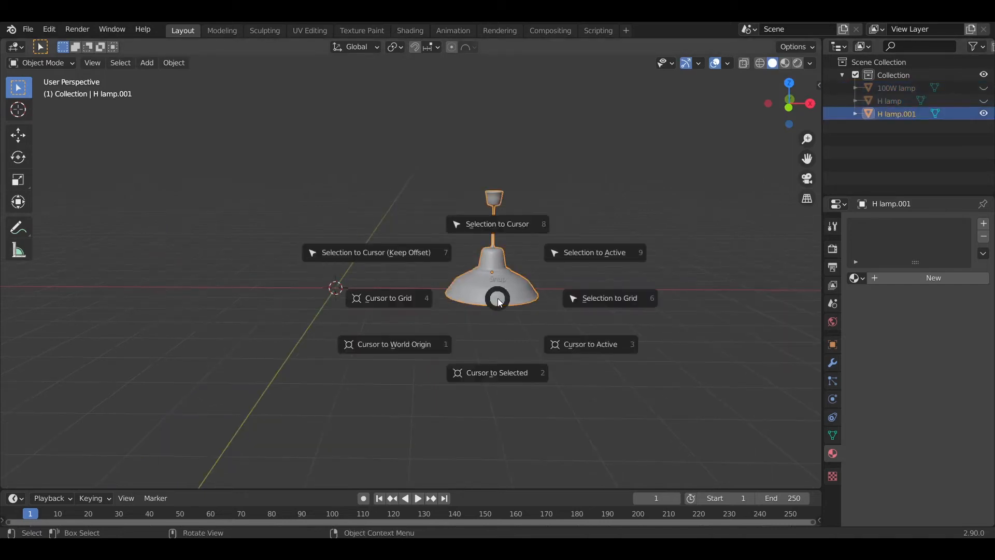
click(501, 231)
key(KP_1)
scroll(483, 281, up, 5)
scroll(533, 332, up, 2)
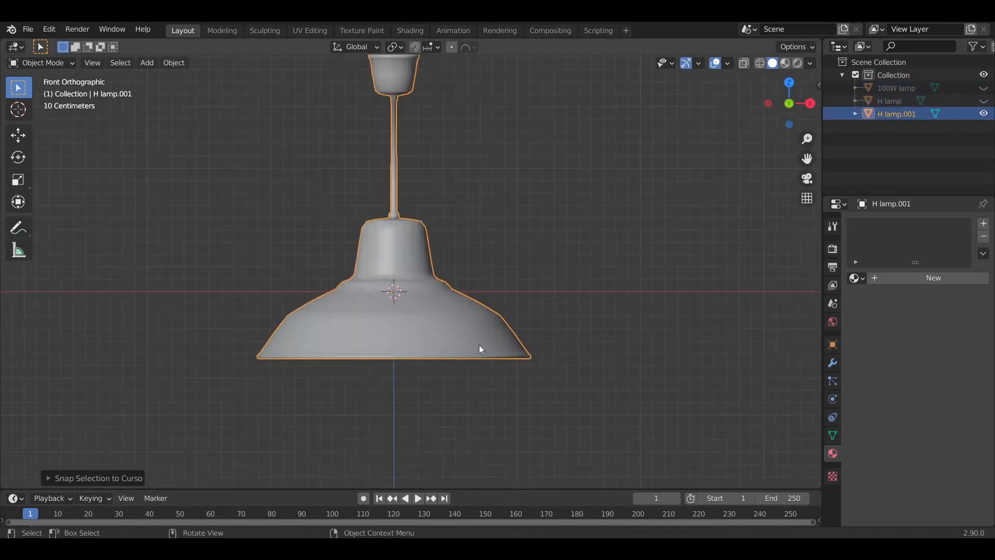
- Open the caged pendant lamp's reference photo in the image viewer, examine its wire guard, and return to Blender
click(720, 548)
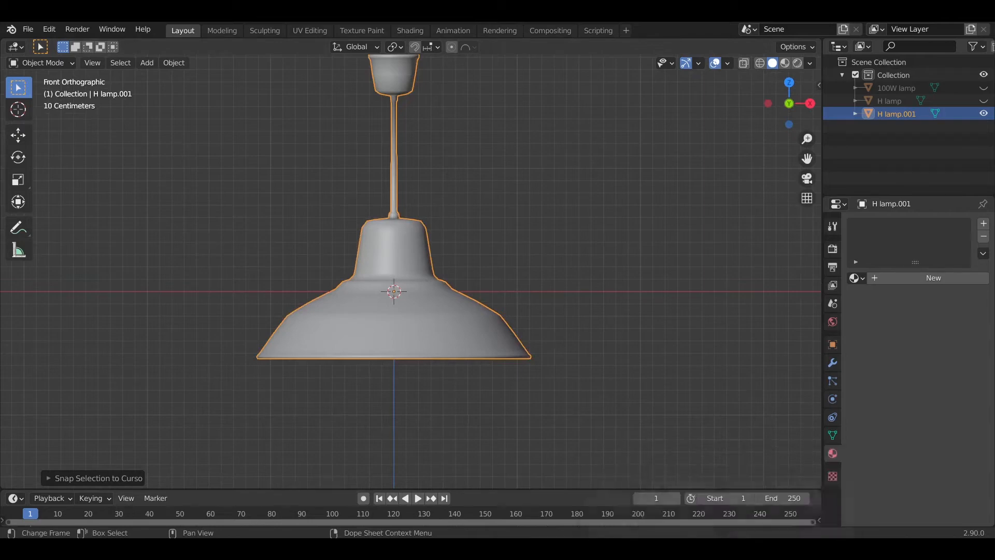
click(651, 500)
click(13, 48)
double_click(151, 143)
double_click(289, 99)
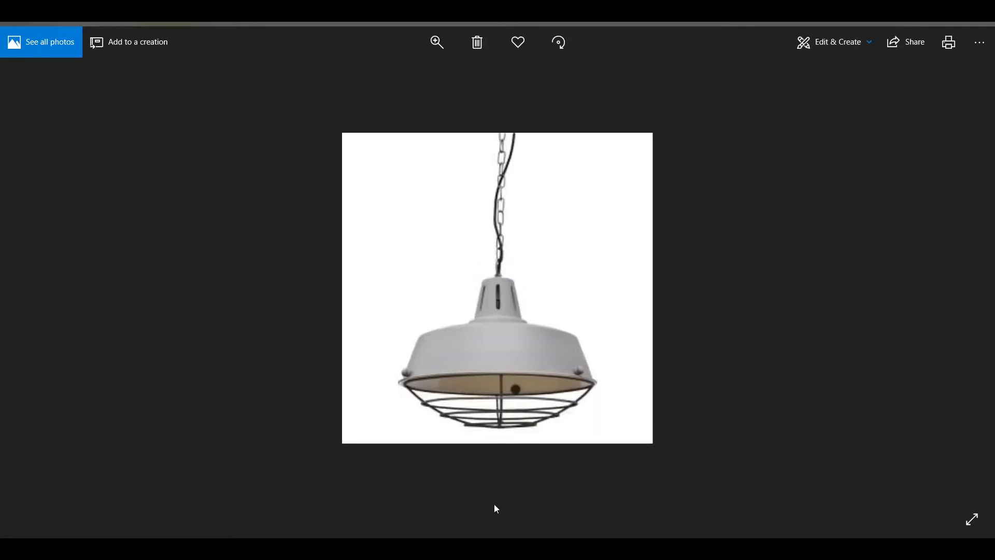
click(463, 548)
- Add a cylinder and scale it on X and Y into a thin upright rod through the lamp's center
key(shift+a)
mouse_move(508, 188)
click(573, 252)
key(s)
key(shift+z)
click(412, 313)
key(s)
key(shift+z)
click(434, 283)
key(s)
key(shift+z)
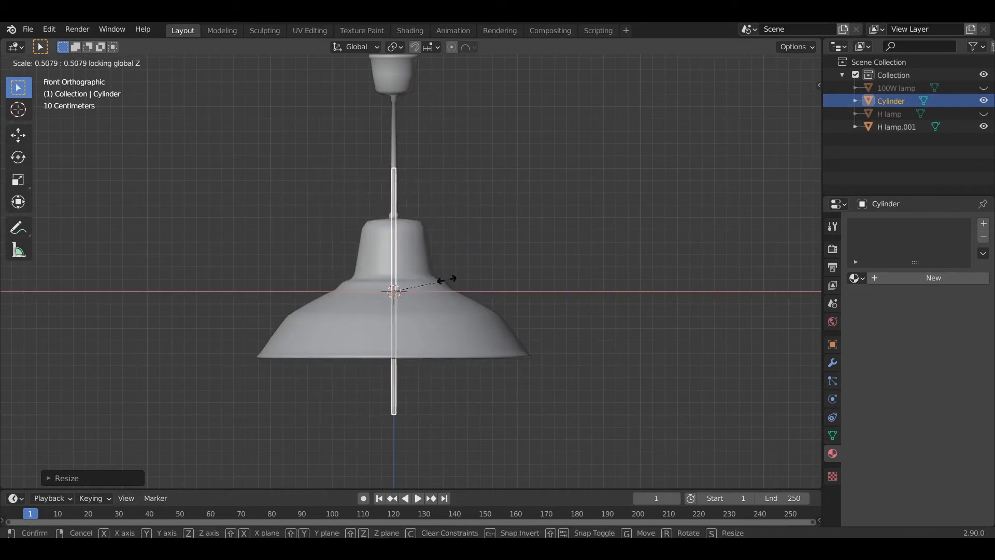
- Rotate the thin cylinder 90° about X and display the scene in wireframe from the top
key(r)
key(x)
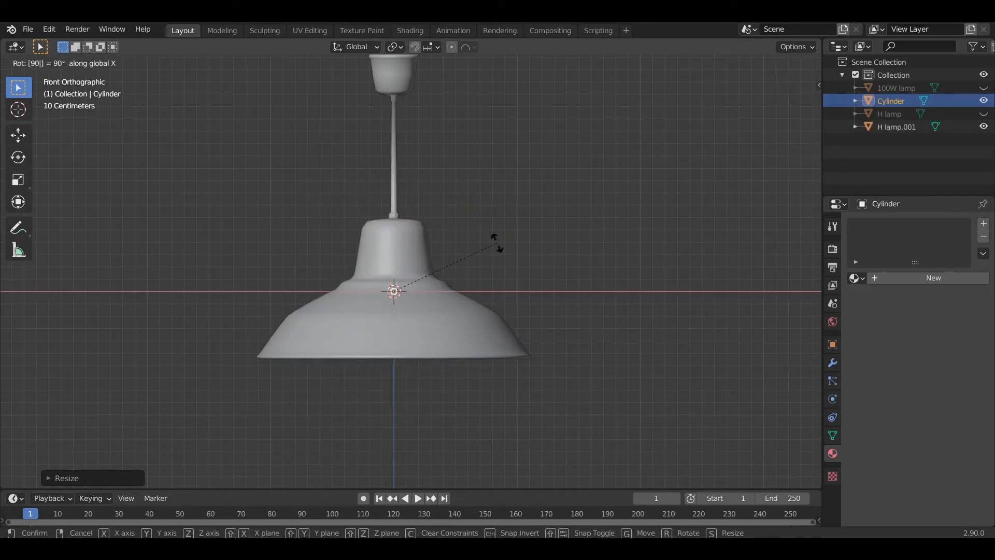
key(Return)
key(KP_7)
key(z)
click(436, 241)
- Adjust the rod's thickness, scale it along Y to span beyond the shade's diameter, and shift it along Y to center it
key(s)
key(shift+y)
click(434, 245)
key(s)
key(y)
click(455, 251)
key(g)
key(y)
click(455, 253)
- Add evenly spaced loop cuts along the whole length of the rod
key(Tab)
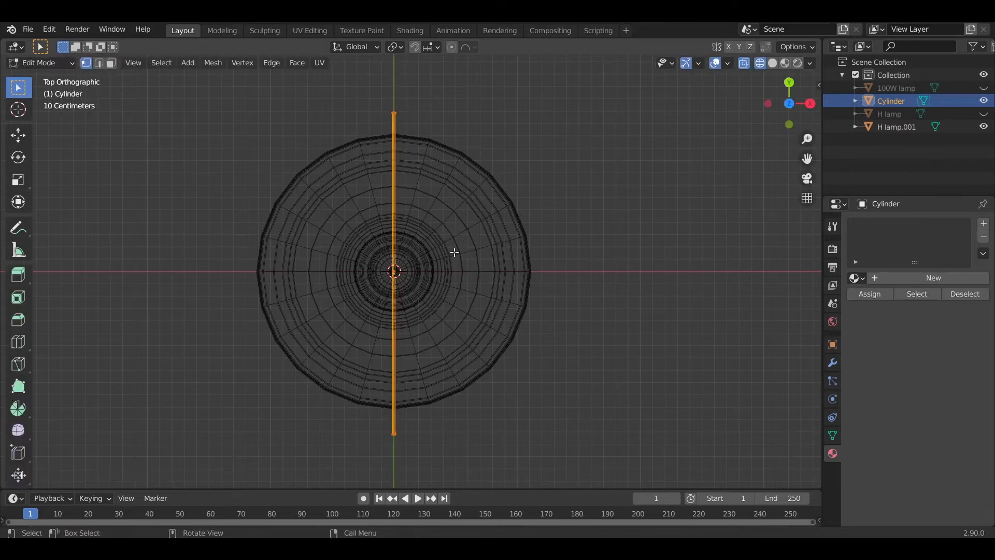
scroll(409, 262, up, 3)
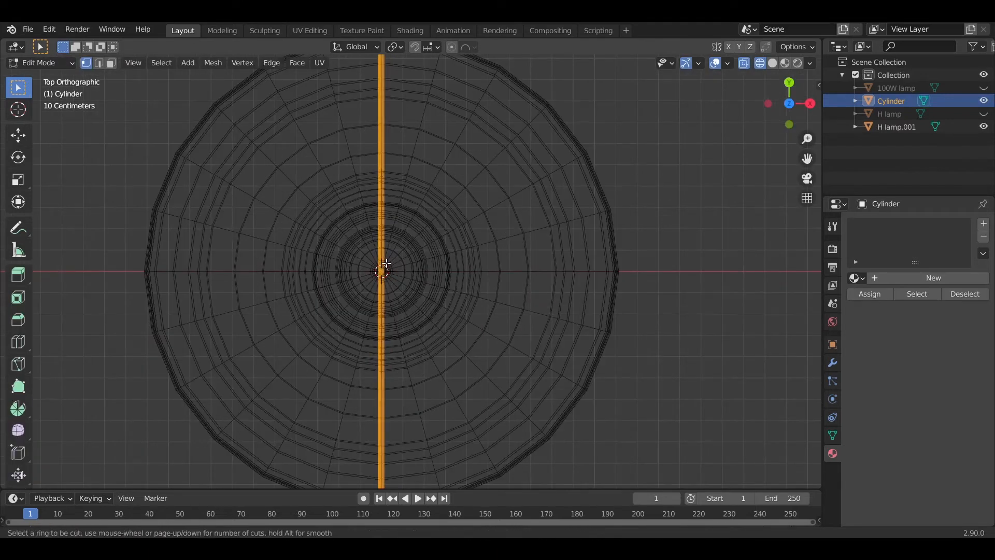
key(Return)
key(Return)
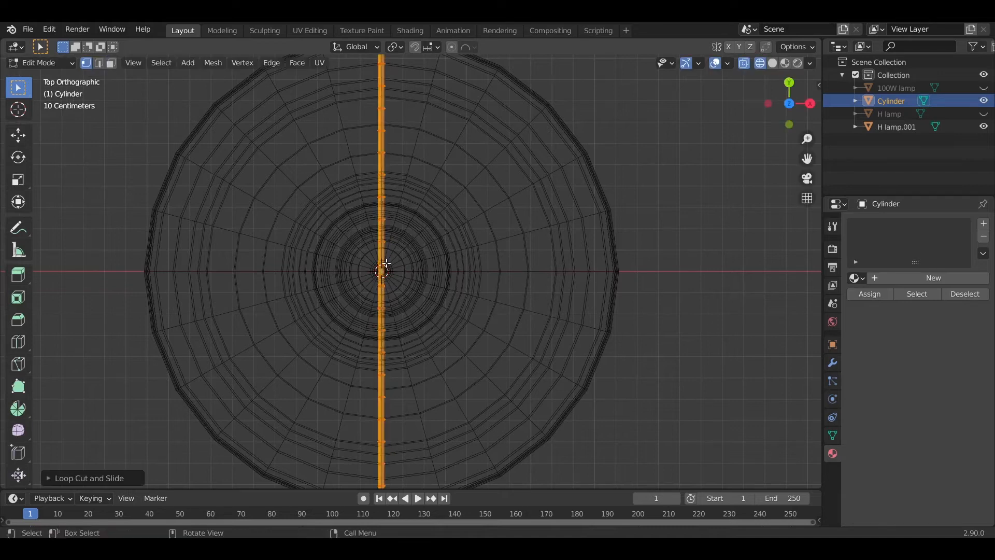
- Move the rod down along Z to the lower rim of the lampshade
key(KP_1)
shift+middle_drag(474, 275, 491, 206)
key(Tab)
key(g)
key(z)
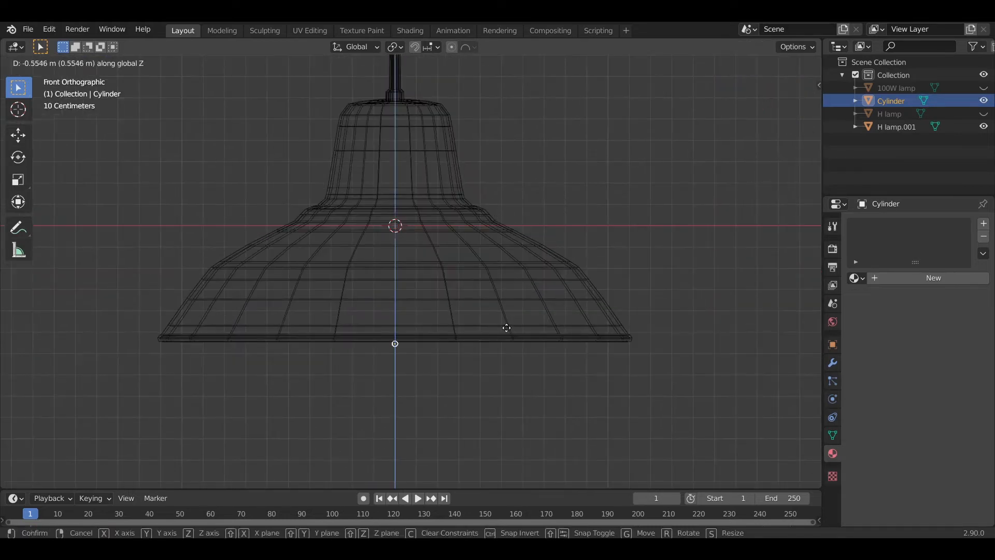
click(510, 321)
- Select the rod's middle vertices and pull them down along Z using proportional editing with Sphere falloff
scroll(529, 281, up, 1)
key(KP_3)
key(Tab)
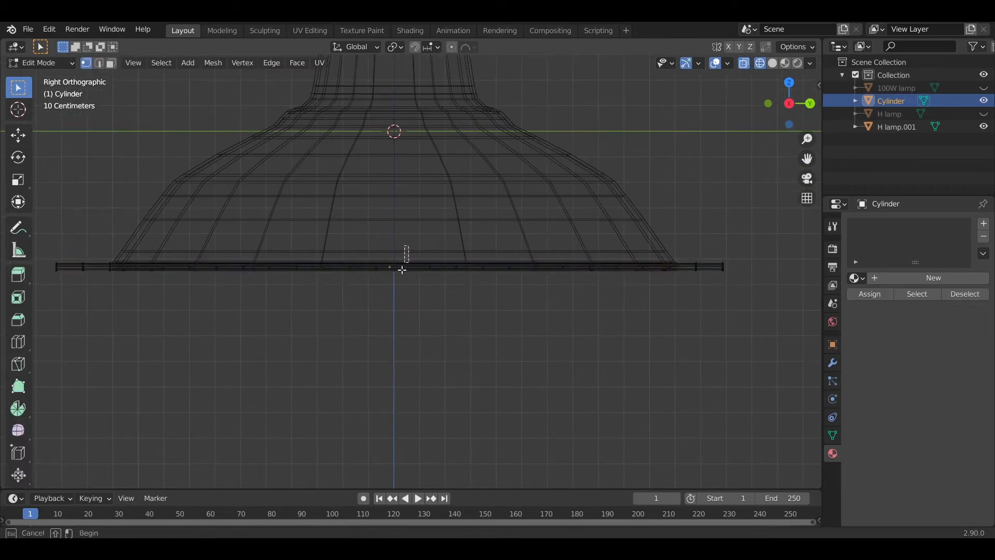
click(469, 50)
key(g)
right_click(472, 258)
scroll(474, 258, down, 5)
key(g)
key(z)
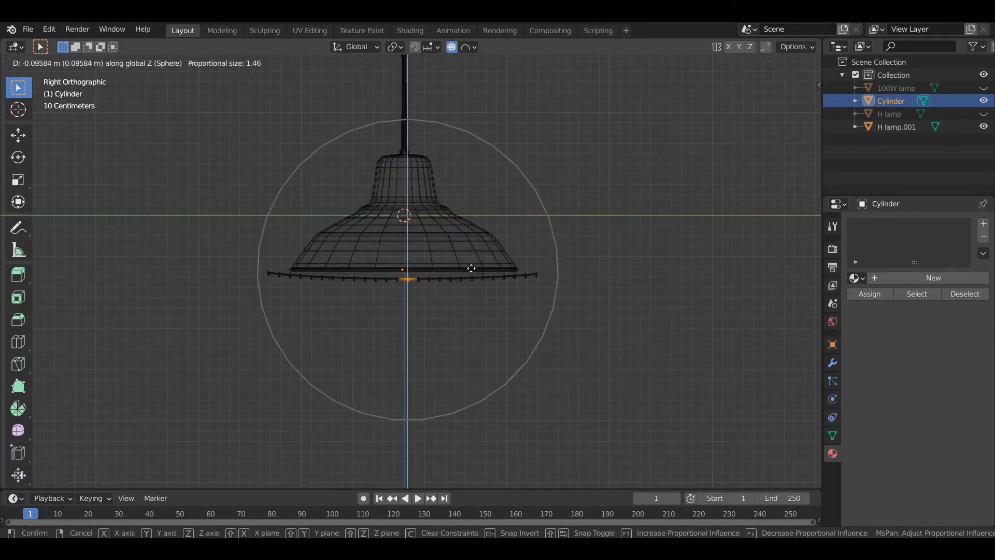
scroll(471, 268, up, 1)
click(471, 269)
- Deepen the rod's sag by pulling its middle vertices further down along Z in several proportional-editing moves
scroll(477, 276, up, 2)
shift+middle_drag(495, 305, 502, 279)
key(g)
key(z)
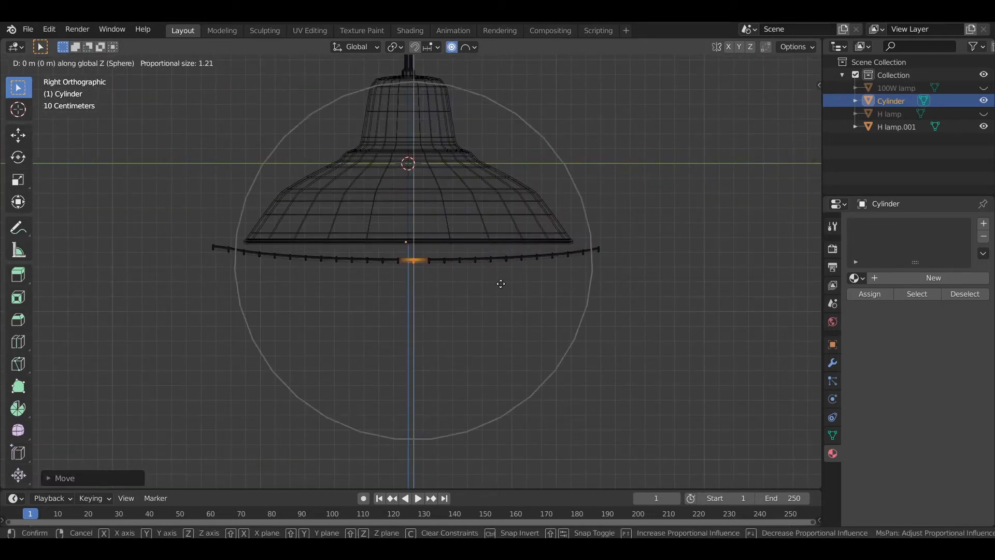
click(500, 289)
key(g)
key(z)
scroll(500, 288, up, 3)
click(499, 293)
key(g)
key(z)
scroll(499, 294, up, 5)
scroll(498, 296, down, 4)
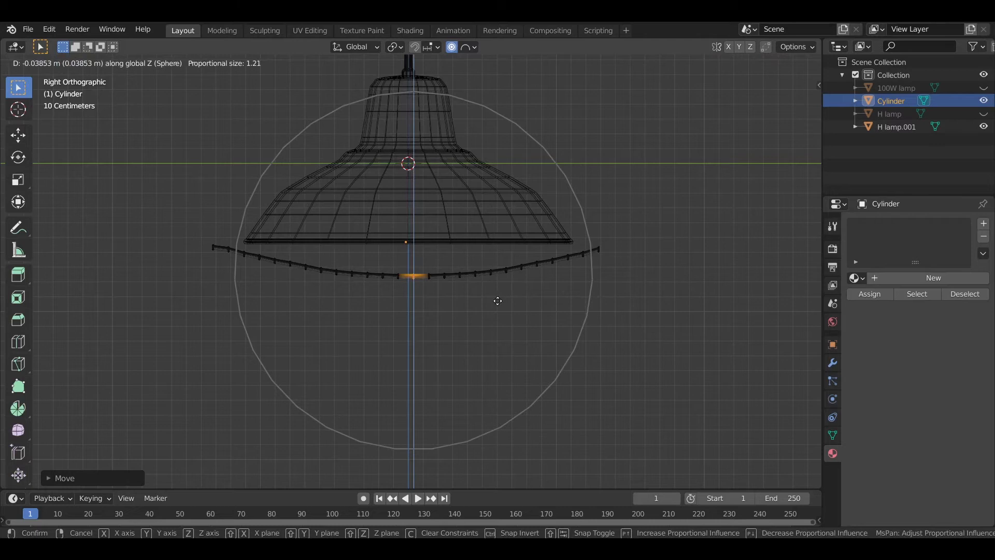
click(499, 298)
- Scale the whole rod down so it fits within the lower rim of the lampshade
key(Tab)
click(588, 262)
key(s)
click(551, 258)
mouse_move(550, 255)
middle_down()
mouse_move(583, 218)
mouse_move(470, 238)
middle_up()
key(KP_1)
key(z)
click(558, 238)
- Scale the rod slightly along X and adjust its length along Y to match the shade's rim
mouse_move(559, 238)
middle_down()
mouse_move(434, 223)
mouse_move(461, 246)
middle_up()
scroll(462, 247, up, 6)
key(s)
key(x)
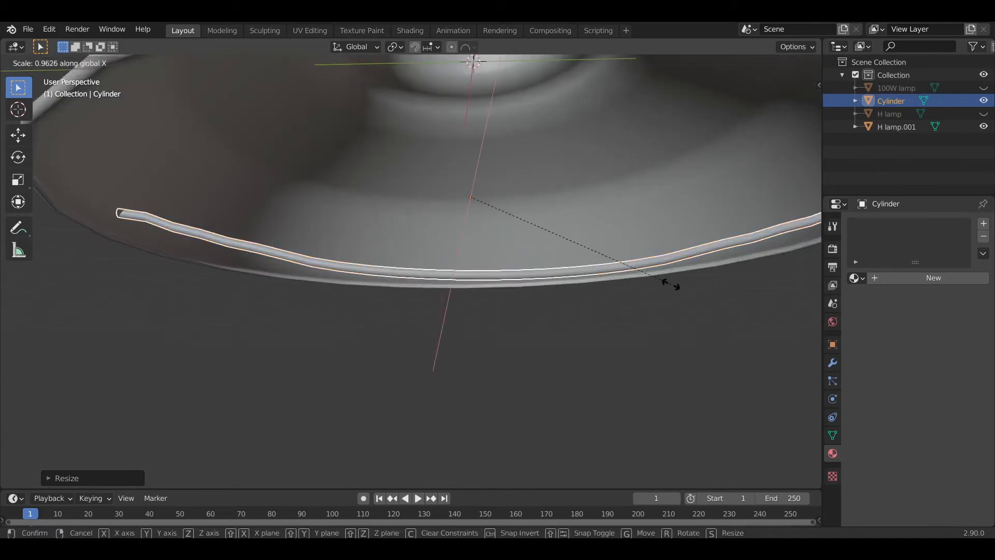
click(673, 284)
scroll(697, 295, down, 4)
key(s)
key(y)
click(716, 296)
- Delete the vertices on one side of the rod's middle in the right wireframe view, keeping the +Y half
shift+middle_drag(403, 262, 508, 289)
scroll(508, 289, up, 2)
key(KP_3)
key(z)
click(452, 290)
scroll(567, 324, down, 3)
shift+middle_drag(567, 326, 492, 334)
scroll(616, 348, up, 3)
key(alt+a)
scroll(503, 342, down, 2)
key(Tab)
shift+middle_drag(417, 345, 442, 320)
key(alt+a)
drag(433, 187, 156, 406)
key(x)
click(362, 268)
key(Tab)
- Add a Mirror modifier to the half rod with only the Z axis enabled
click(834, 361)
click(881, 223)
click(736, 352)
click(927, 267)
click(959, 266)
click(936, 266)
click(917, 267)
- Turn on clipping for the mirror and move the half rod's whole mesh along Y until both halves join at the centre
key(Tab)
scroll(570, 291, up, 2)
drag(461, 254, 423, 298)
key(Tab)
key(Tab)
key(a)
key(g)
right_click(647, 268)
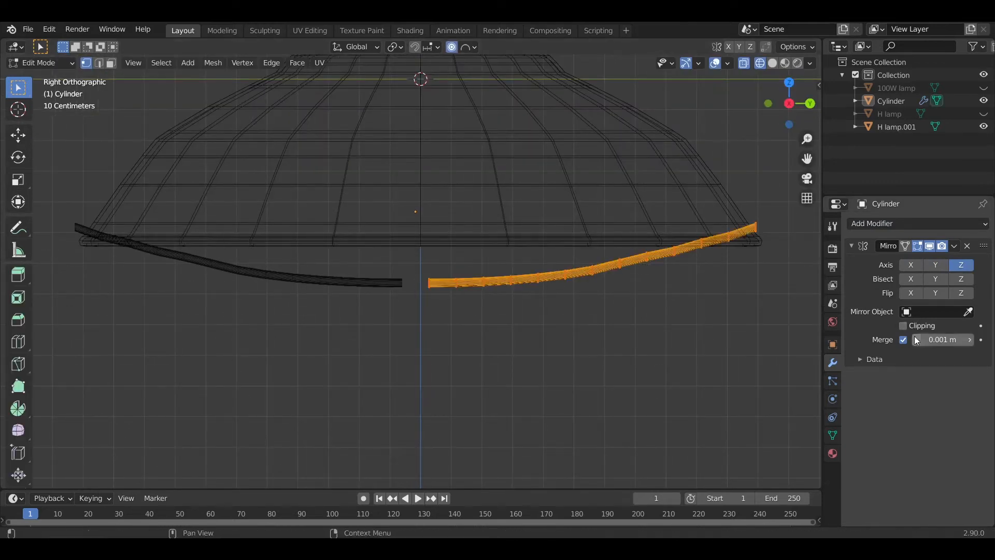
key(g)
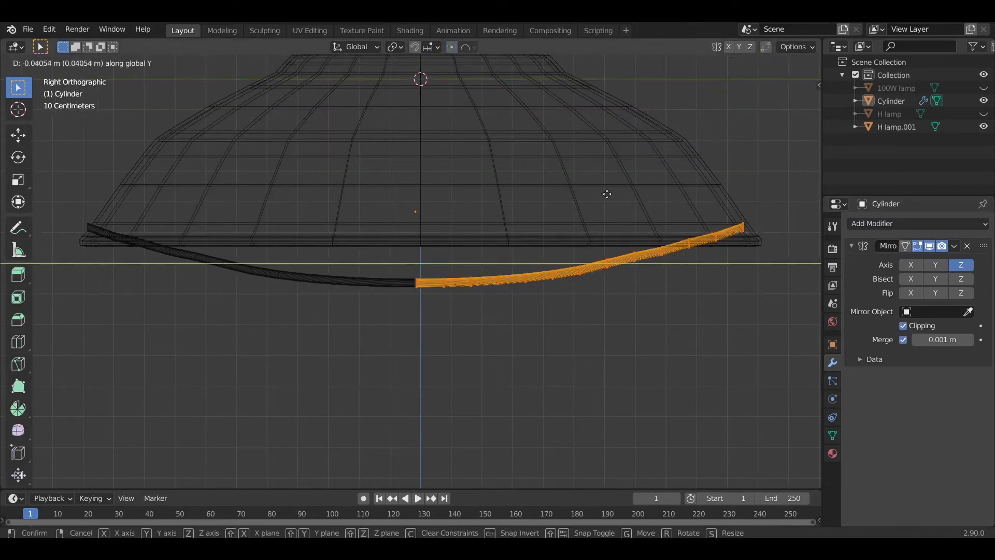
click(590, 200)
key(g)
right_click(598, 198)
- Raise the curved rod along Z so that it sits inside the lampshade's opening
key(Tab)
key(z)
click(692, 262)
mouse_move(676, 264)
middle_down()
mouse_move(657, 280)
mouse_move(539, 273)
mouse_move(593, 240)
mouse_move(580, 260)
mouse_move(482, 216)
mouse_move(612, 246)
middle_up()
click(528, 244)
key(g)
key(z)
click(595, 237)
- Thicken the rod slightly by scaling it with Y locked, and apply its Mirror modifier
key(alt+a)
click(613, 247)
key(s)
key(shift+y)
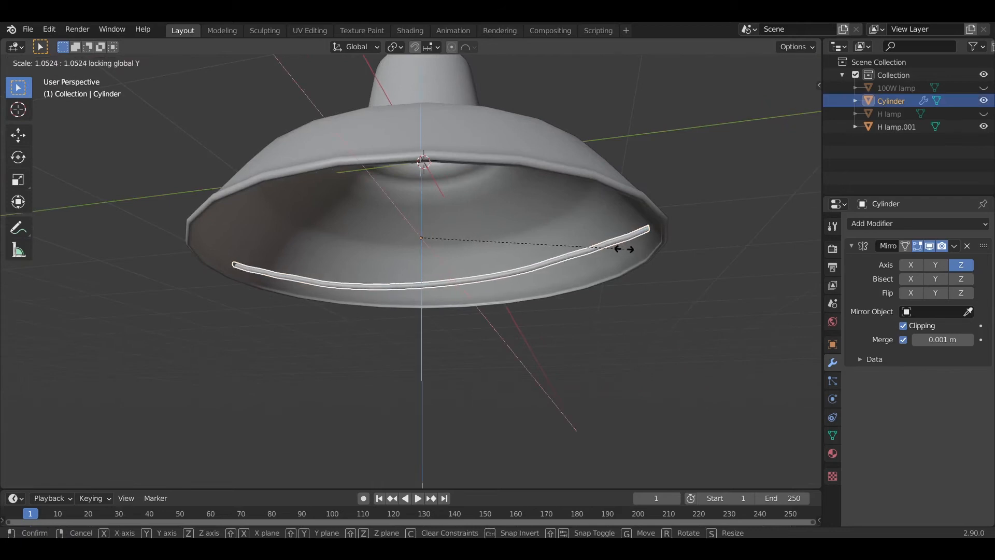
click(624, 250)
click(954, 247)
click(938, 259)
middle_drag(720, 294, 596, 286)
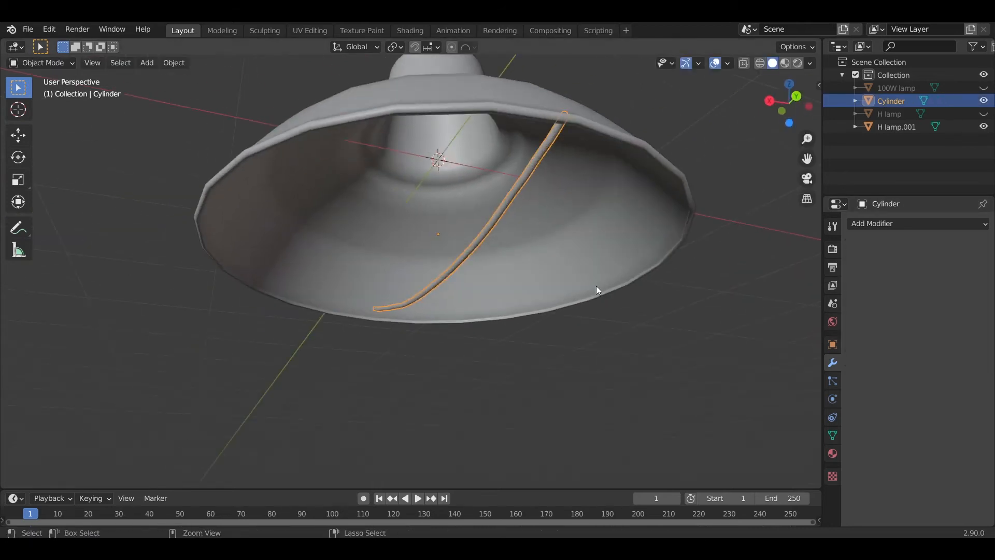
- Duplicate the curved rod in place and rotate the copy 90° in the bottom view to form a cross
key(ctrl+KP_7)
key(shift+d)
click(604, 300)
text(r90)
key(Return)
middle_drag(649, 251, 549, 247)
click(522, 345)
scroll(496, 281, up, 5)
scroll(526, 267, down, 7)
- Add a Bezier circle around the lamp and move it up along Z
key(shift+a)
key(Escape)
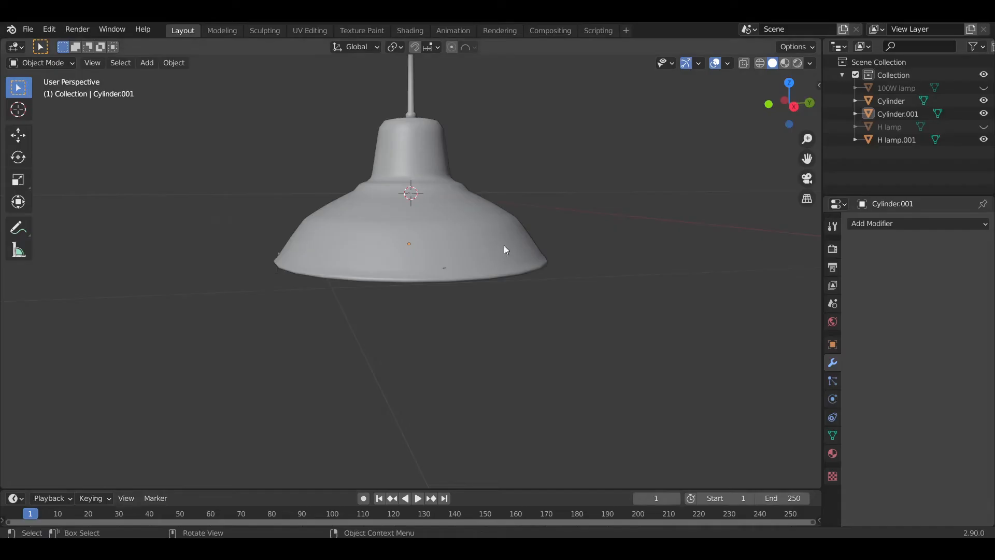
key(shift+a)
mouse_move(471, 249)
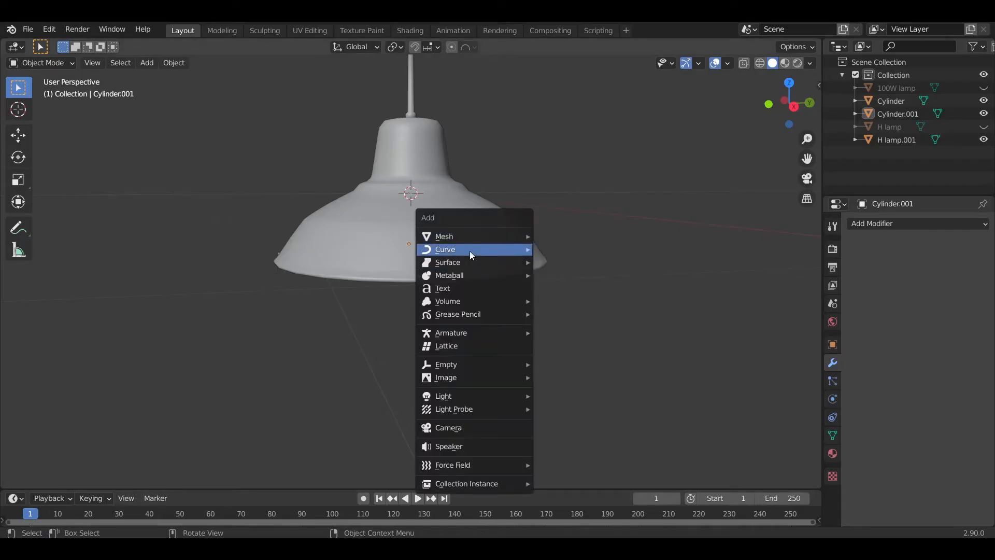
click(561, 261)
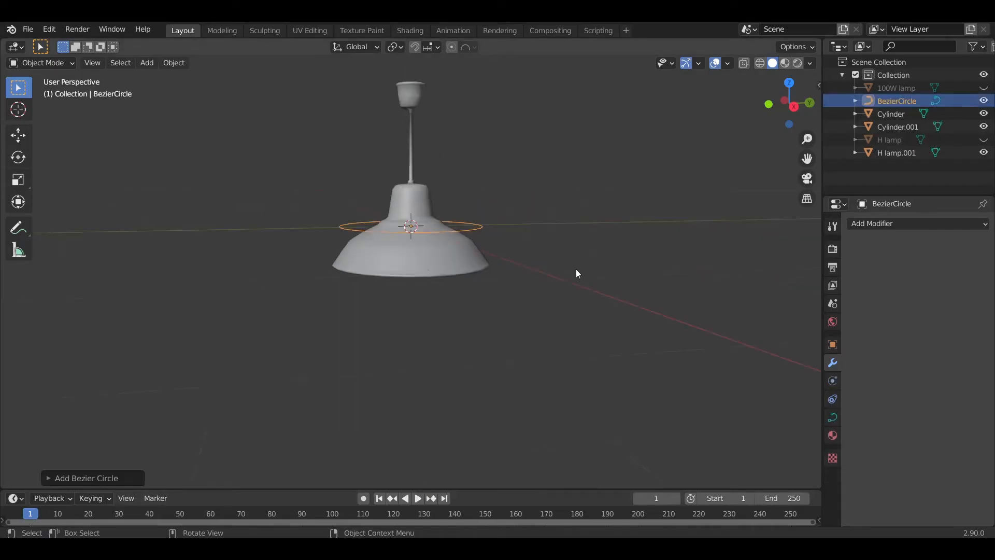
key(g)
key(z)
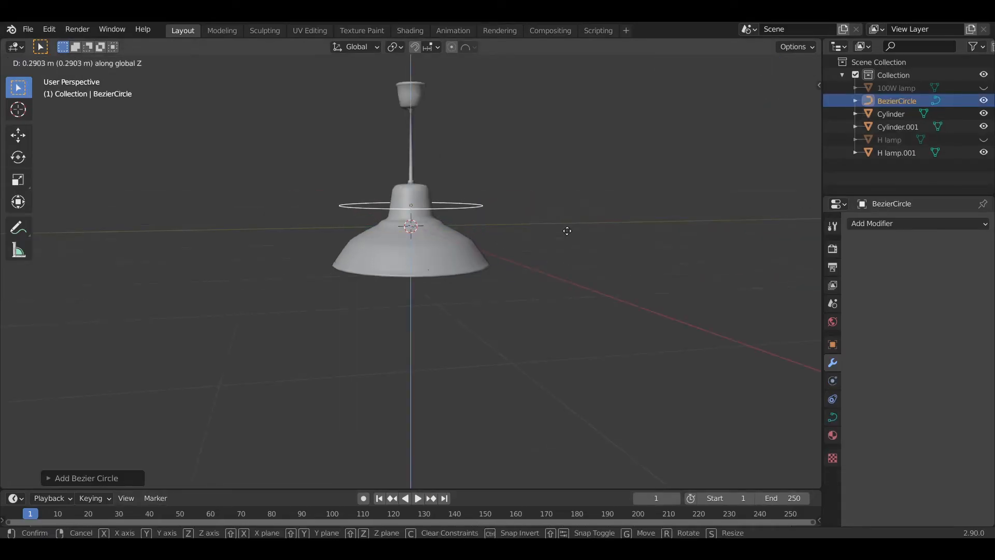
click(568, 237)
- Add a mesh cylinder and scale it down with Z locked into a thin upright rod
key(shift+a)
click(638, 265)
key(s)
key(shift+z)
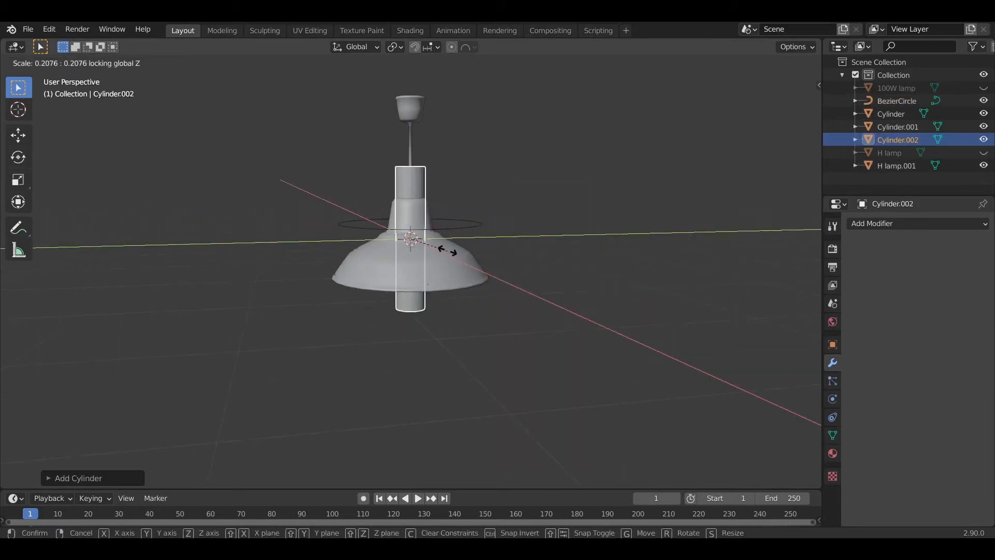
click(444, 250)
key(s)
key(shift+z)
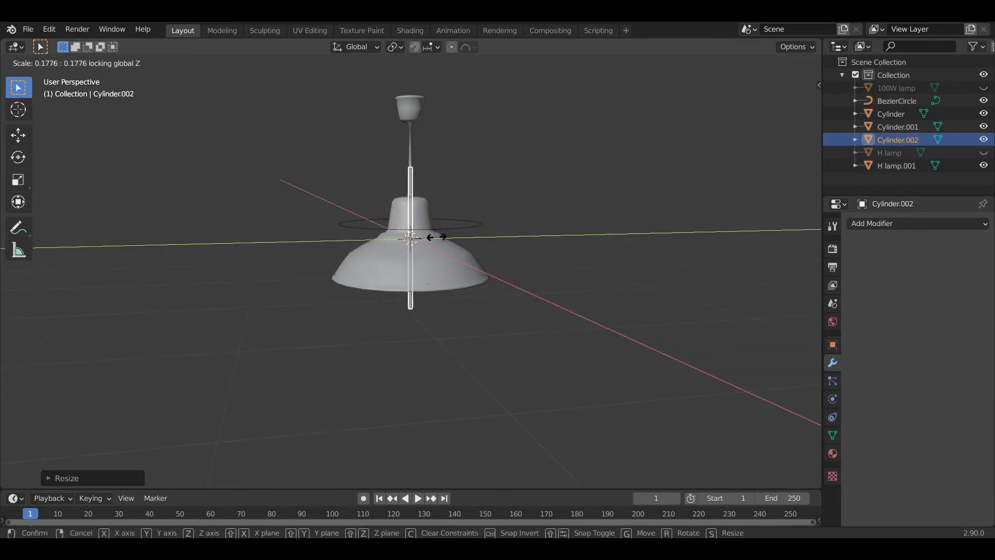
click(436, 237)
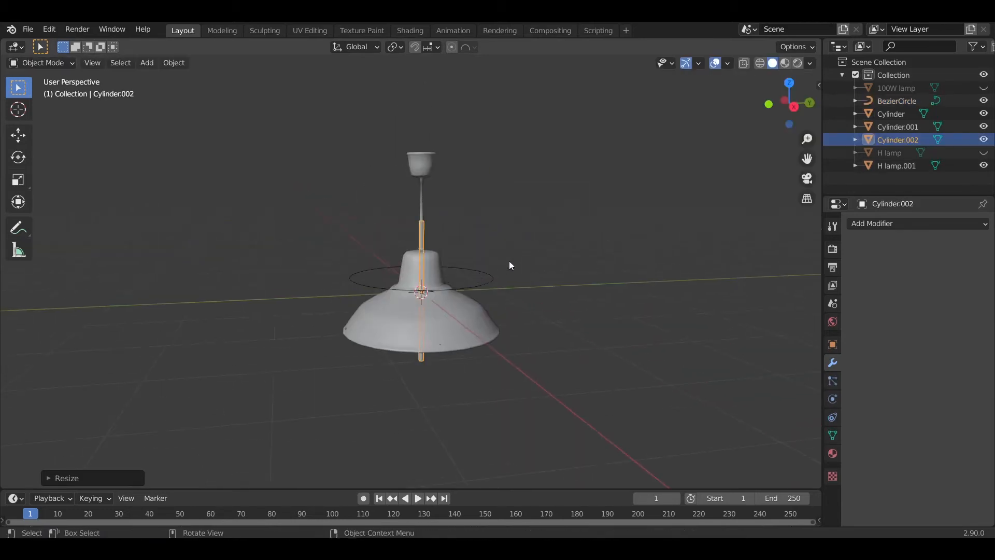
- Rotate the thin cylinder 90° about X so that it lies horizontally along Y
right_click(509, 260)
click(629, 264)
key(r)
key(x)
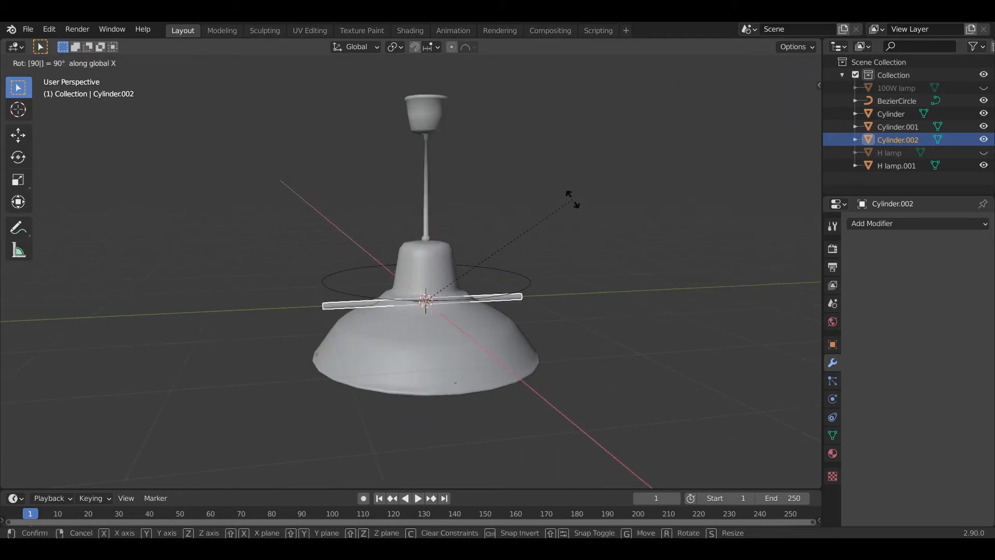
key(Return)
- Move the horizontal rod along X to the edge of the Bezier circle and apply its transform
middle_drag(634, 199, 653, 261)
key(g)
key(x)
click(572, 240)
key(ctrl+a)
click(539, 239)
- Add 34 evenly spaced loop cuts along the length of the straight rod
scroll(533, 239, up, 3)
key(Tab)
middle_drag(469, 260, 412, 286)
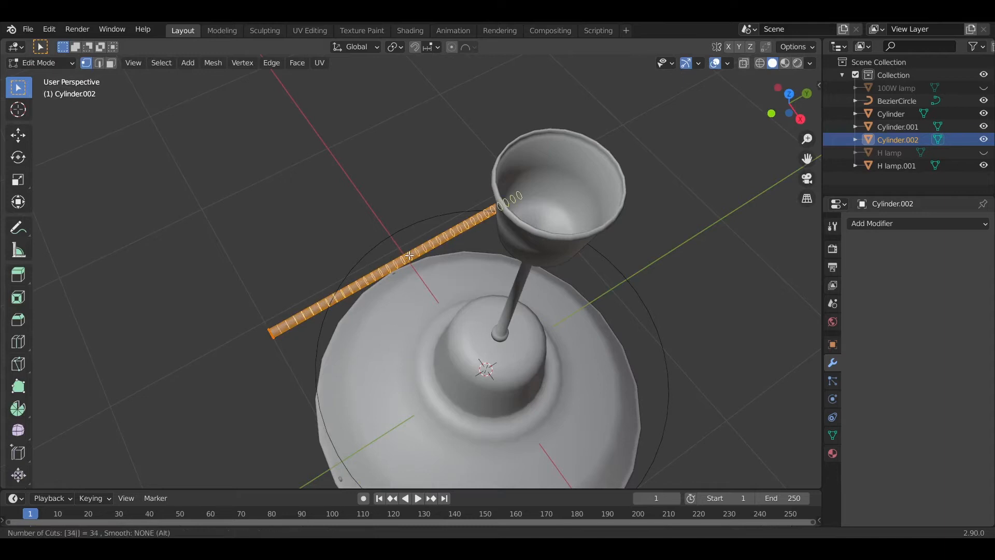
key(Tab)
- Add a Curve modifier to the straight rod with BezierCircle as the curve object and Y as the deform axis
shift+middle_drag(495, 292, 542, 296)
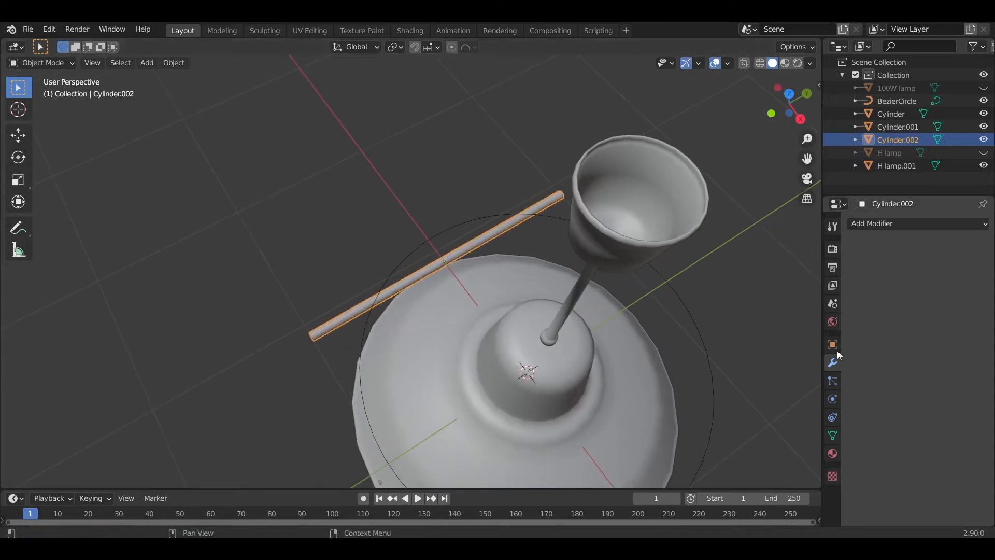
click(879, 224)
click(826, 281)
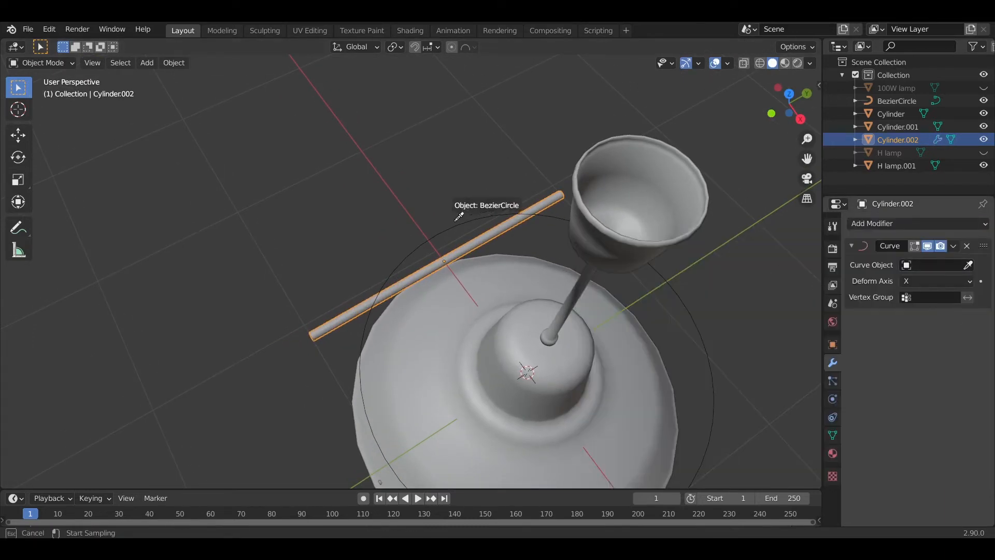
click(459, 216)
scroll(700, 259, down, 3)
click(938, 280)
click(931, 310)
- Scale the rod up in the top wireframe view until it wraps around the Bezier circle as a closed ring
mouse_move(700, 291)
middle_down()
mouse_move(594, 281)
mouse_move(621, 224)
mouse_move(595, 222)
middle_up()
key(KP_7)
key(z)
click(504, 224)
key(s)
click(651, 215)
key(s)
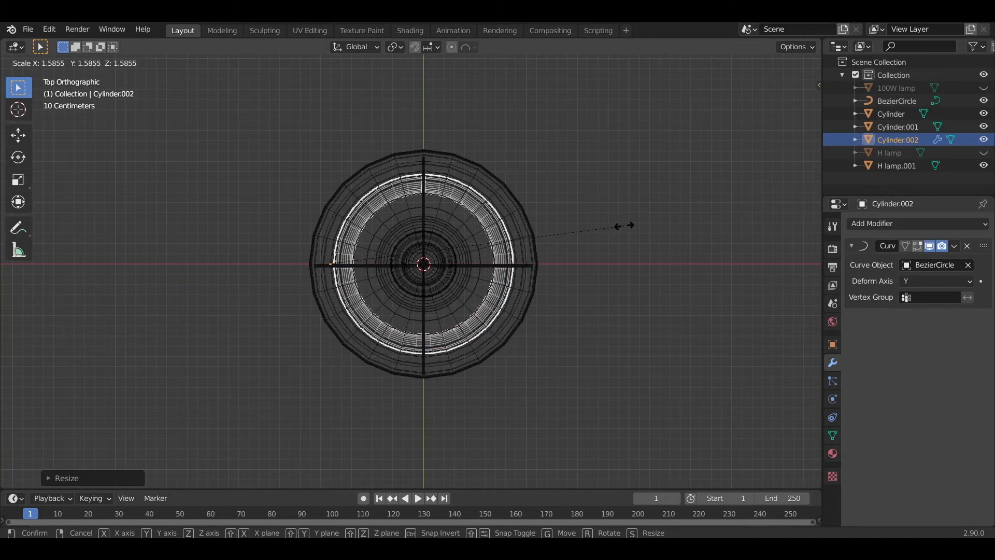
click(626, 223)
- Hide the Curve modifier's effect in the viewport, thin the straight rod on all axes except Y, and show the deformed ring again
key(z)
middle_drag(586, 283, 519, 217)
click(601, 241)
click(929, 246)
middle_drag(441, 290, 495, 344)
key(s)
key(shift+y)
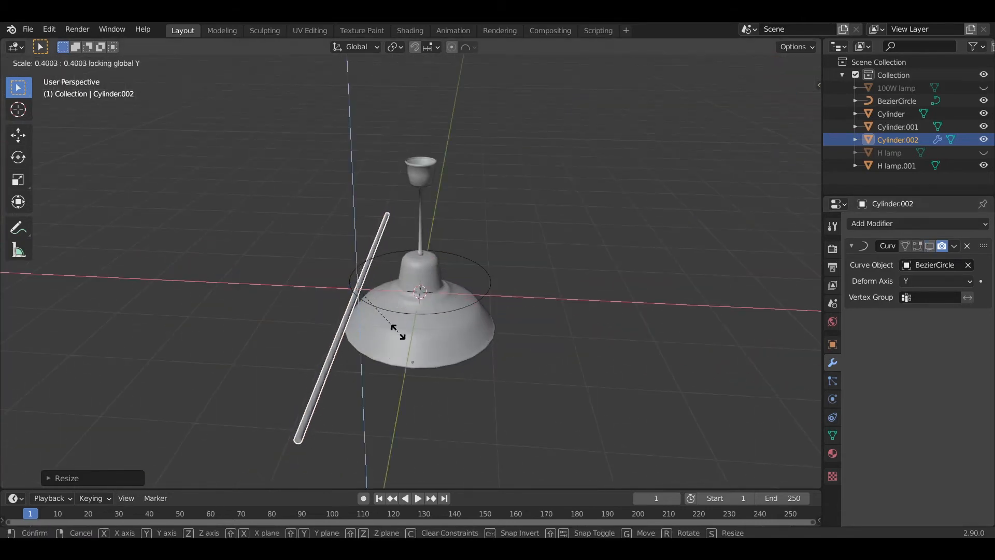
click(389, 327)
click(929, 245)
- Disable the Curve modifier's viewport display once more, thin the rod slightly further while locking Y, and re-enable the display
mouse_move(565, 304)
middle_down()
mouse_move(550, 226)
mouse_move(555, 290)
middle_up()
scroll(555, 290, up, 3)
click(929, 246)
middle_drag(591, 290, 590, 262)
key(s)
key(shift+y)
click(570, 260)
click(929, 246)
middle_drag(688, 282, 628, 307)
key(g)
key(y)
right_click(661, 300)
key(s)
right_click(717, 317)
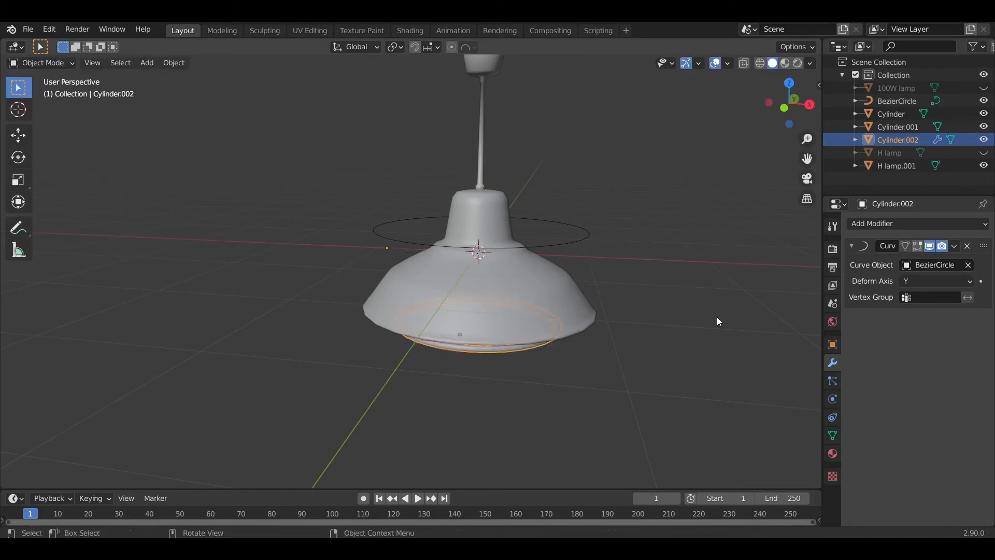
key(s)
key(x)
right_click(730, 322)
key(s)
key(x)
right_click(739, 330)
middle_drag(635, 312, 552, 203)
key(g)
right_click(666, 296)
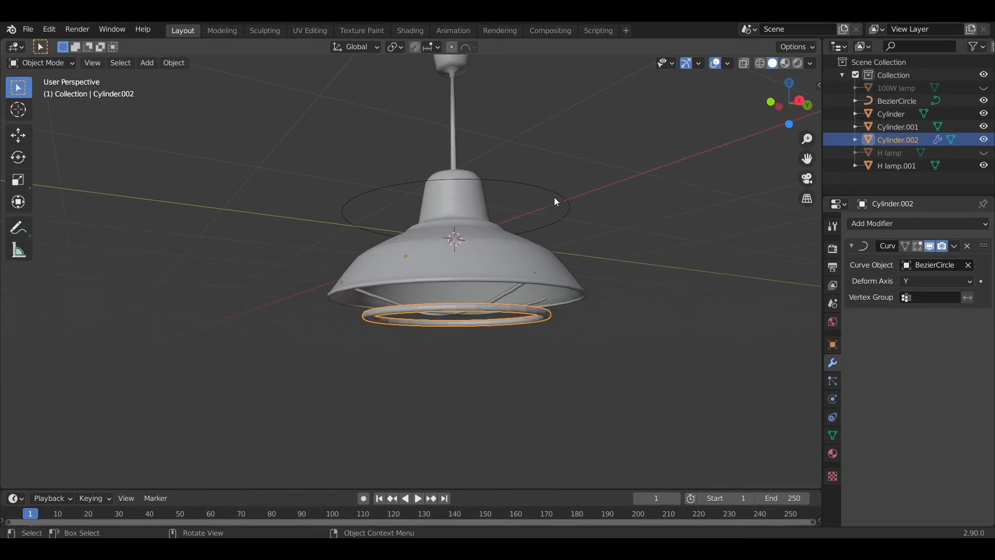
- Move the Bezier circle along Z and scale it up to widen the ring toward the lampshade's rim
click(554, 193)
key(g)
key(z)
click(572, 198)
key(s)
click(595, 213)
middle_drag(596, 213, 548, 204)
key(s)
click(617, 216)
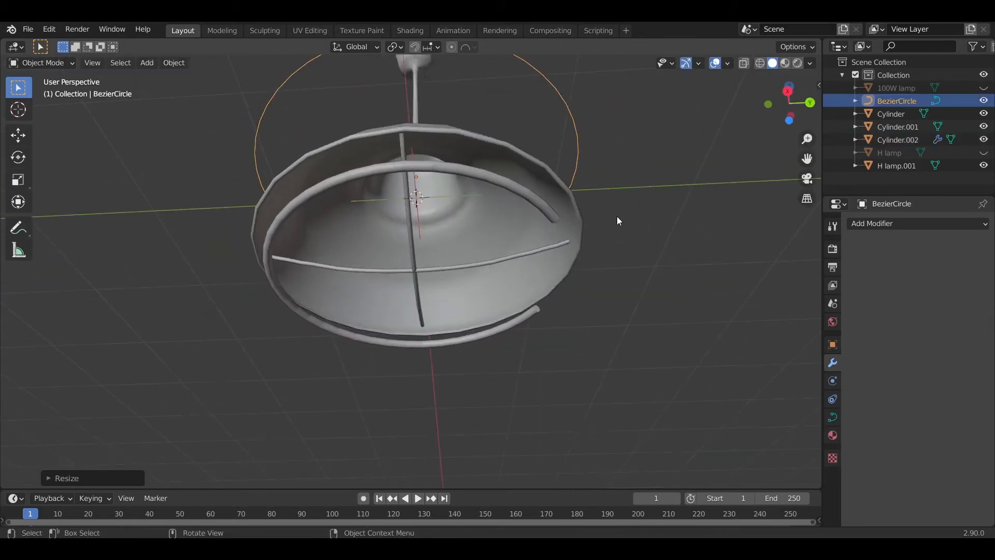
- Refine the Bezier circle's scale in top wireframe view so the ring's curvature fits just inside the lampshade's rim
key(KP_7)
key(z)
click(559, 220)
key(s)
click(581, 269)
- Show the ring's rod undeformed in solid shading and scale down its cross-section while keeping its Y length
middle_drag(580, 269, 508, 378)
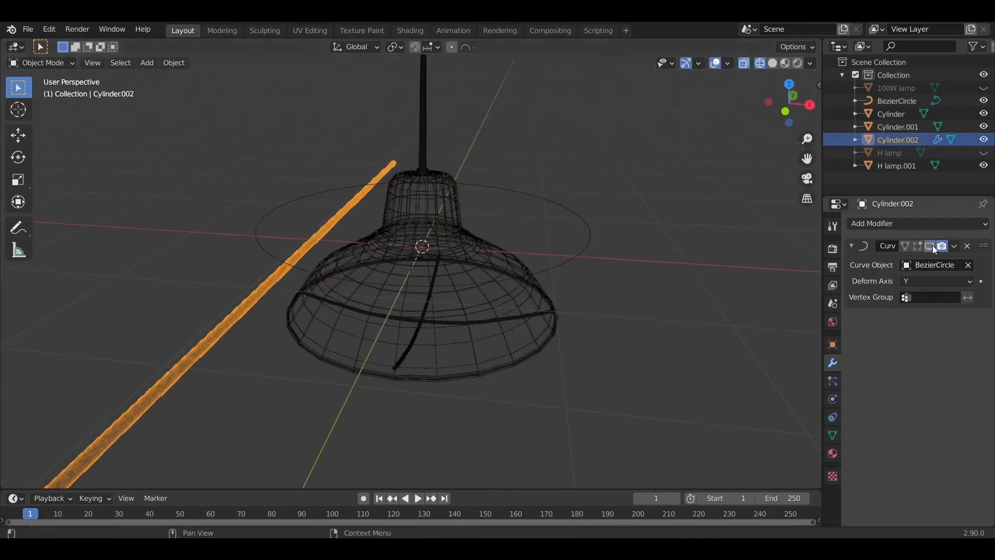
key(shift+z)
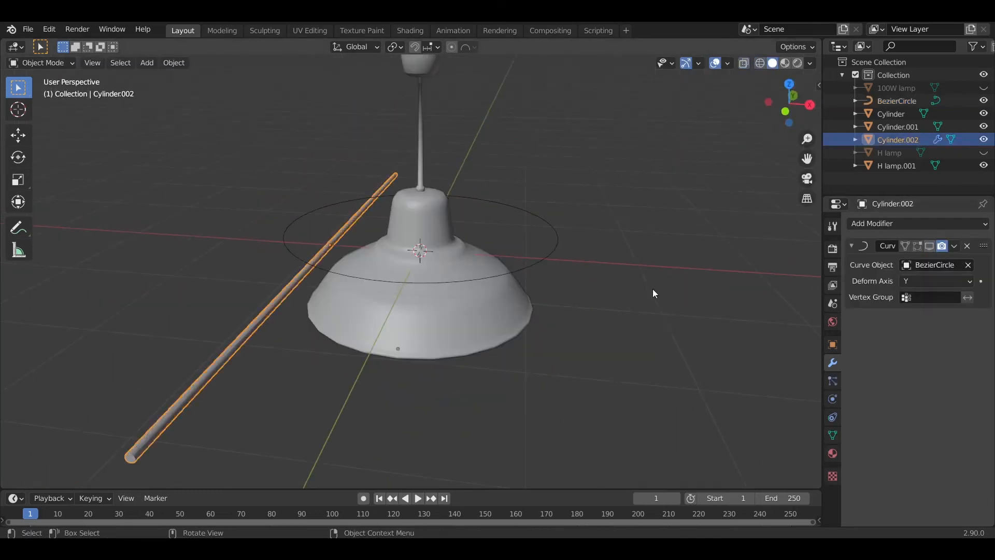
key(s)
key(shift+y)
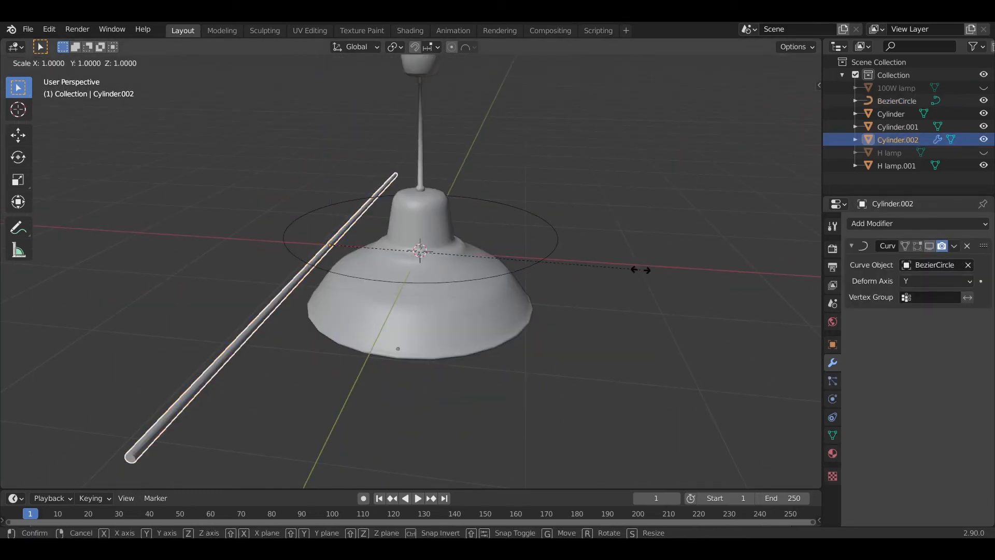
click(564, 263)
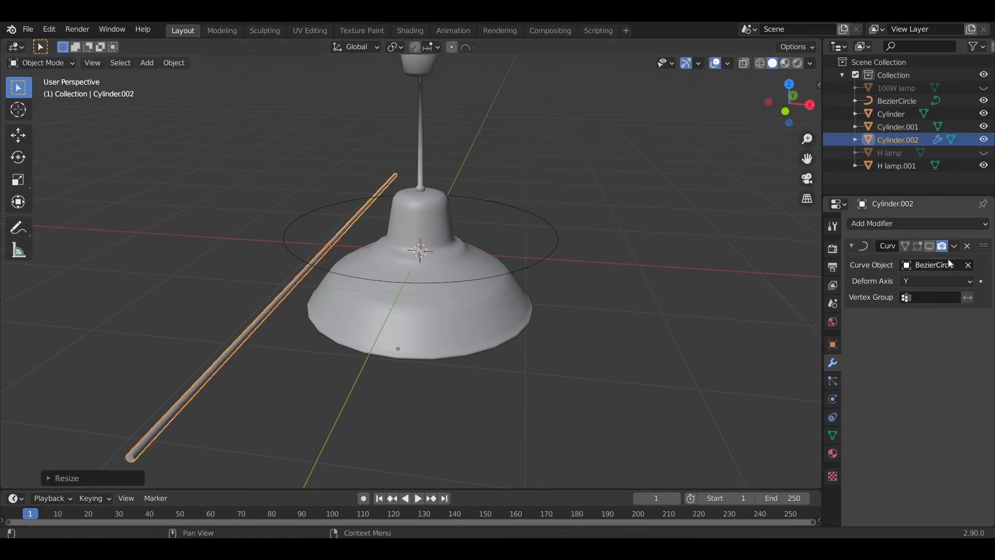
- Scale the deformed rod with X locked in top wireframe view until its two ends meet as a closed ring
key(KP_7)
key(z)
click(621, 262)
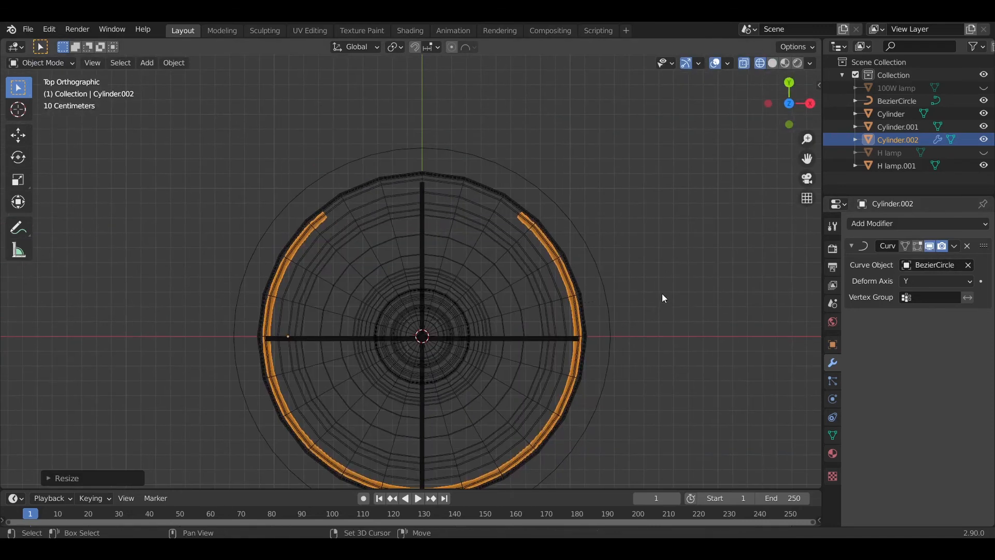
key(s)
key(shift+x)
click(762, 290)
- Return to solid shading and apply the Curve modifier on the closed ring
middle_drag(668, 297, 617, 223)
key(z)
click(645, 236)
mouse_move(596, 254)
middle_down()
mouse_move(576, 246)
mouse_move(632, 231)
mouse_move(604, 243)
middle_up()
click(954, 246)
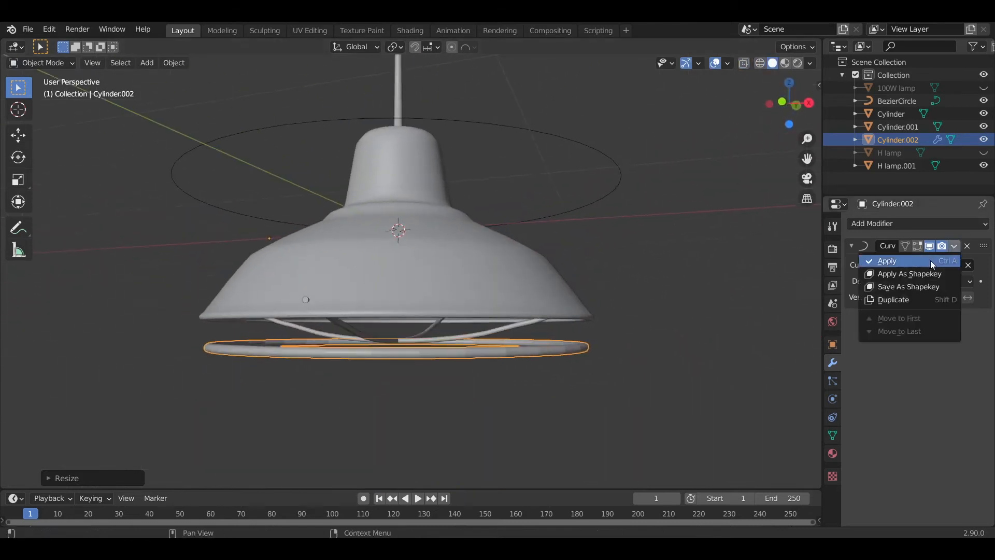
click(930, 260)
- Move the ring up along Z against the lampshade's lower rim
scroll(646, 317, up, 3)
key(g)
key(z)
click(672, 292)
right_click(667, 267)
key(Escape)
- Duplicate the rim ring downward along Z in front wireframe view
key(KP_1)
key(z)
click(622, 334)
key(shift+d)
key(z)
click(715, 334)
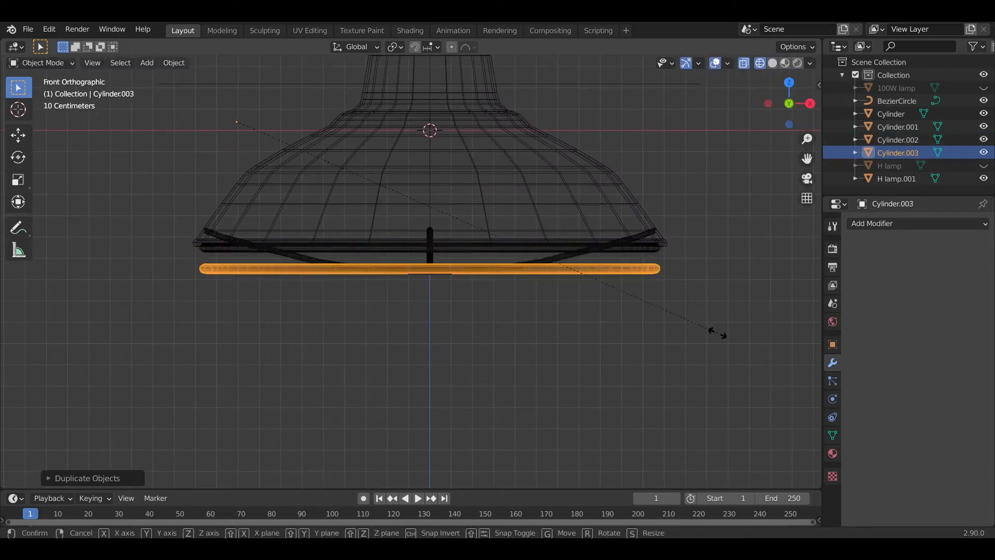
- Set the duplicated ring's origin to its own centre and scale it down to fit the curved rods
right_click(673, 328)
mouse_move(633, 345)
click(752, 360)
key(s)
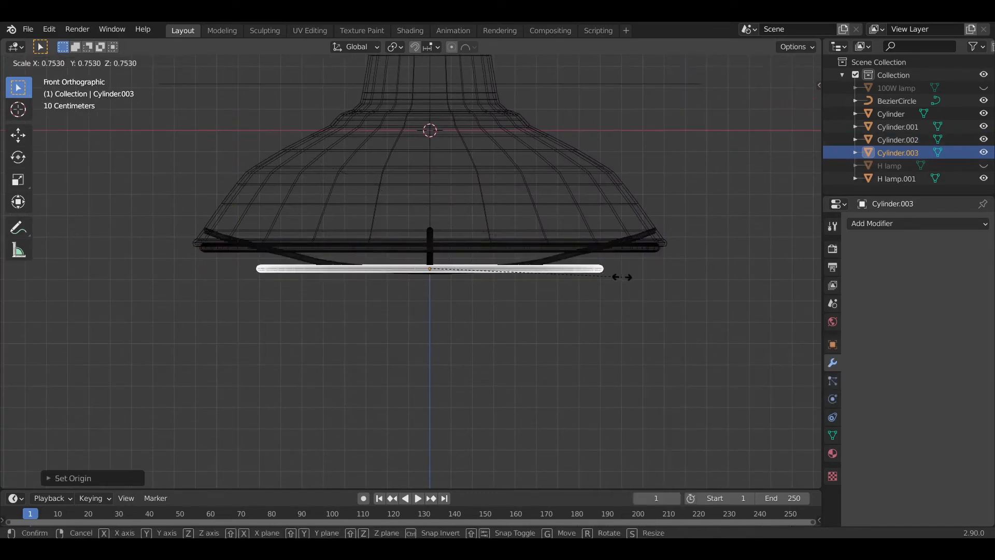
click(602, 268)
- Duplicate the smaller ring along Z, scale the copy down, and place it along Z at the lowest part of the rods
key(shift+d)
key(z)
click(601, 276)
key(s)
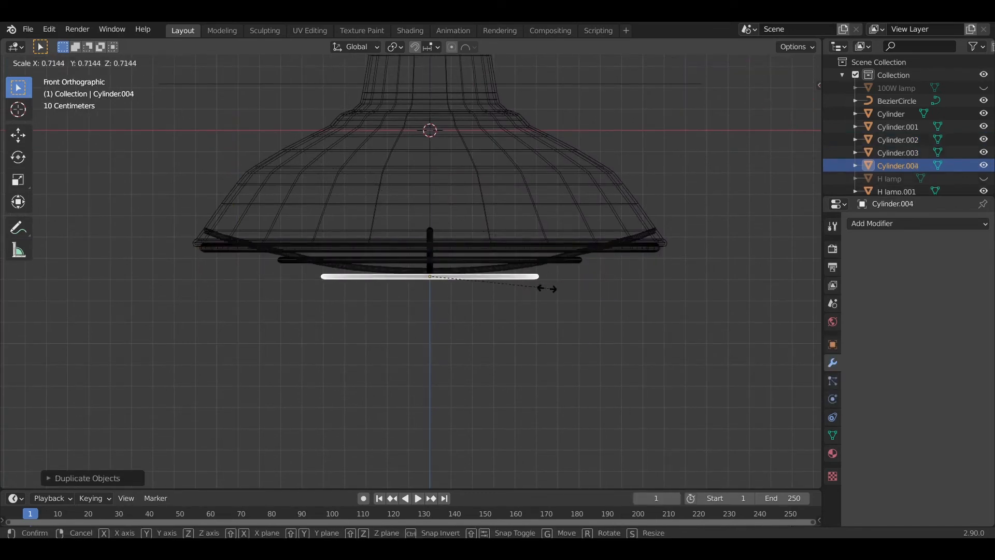
key(g)
key(z)
click(517, 285)
- Examine the wire cage in solid shading and compare it with the reference photo of the caged pendant lamp
key(z)
click(544, 288)
mouse_move(544, 289)
middle_down()
mouse_move(488, 282)
mouse_move(534, 192)
mouse_move(447, 246)
middle_up()
click(757, 537)
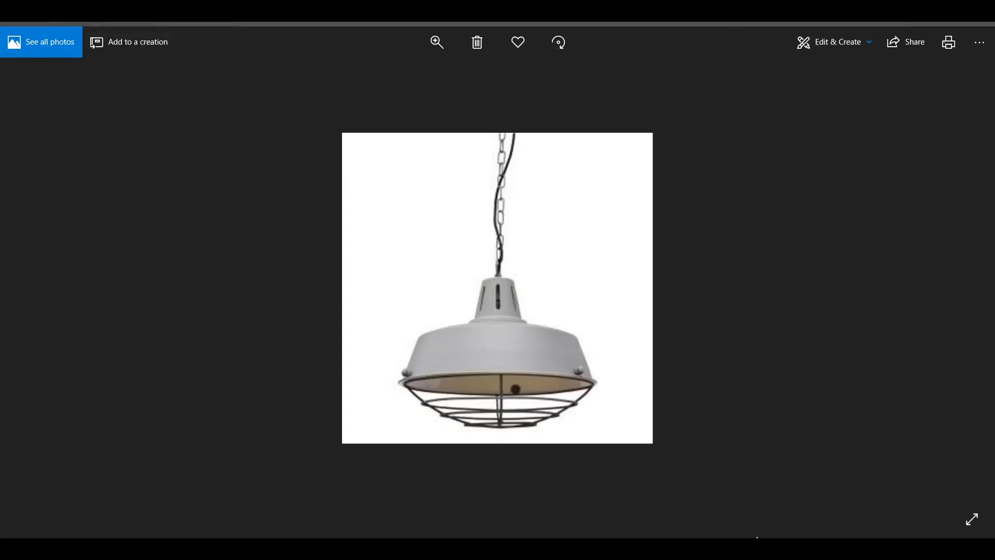
click(917, 21)
middle_drag(456, 280, 529, 281)
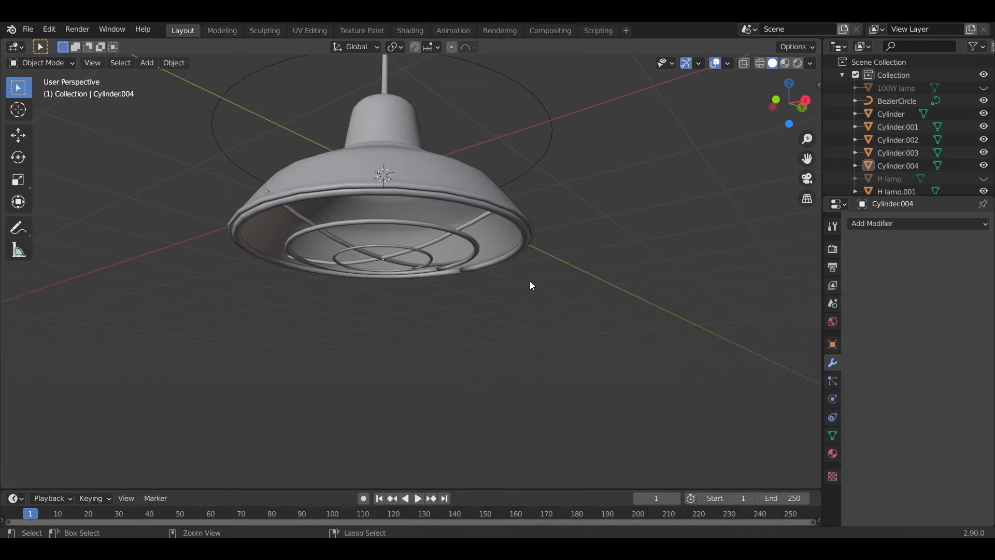
- Delete the Bezier circle and move all parts of the caged pendant along X away from the origin
key(Delete)
middle_drag(551, 125, 506, 100)
key(a)
key(g)
key(x)
click(653, 277)
middle_drag(653, 278, 624, 337)
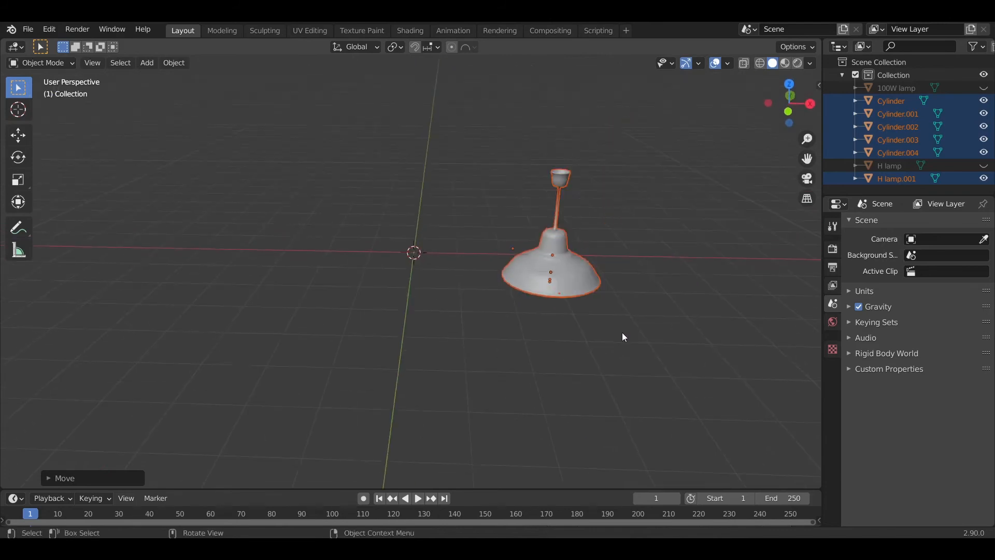
- Unhide the bulb and first pendant, bring the caged pendant closer to them along X, and deselect everything
key(alt+h)
key(alt+a)
key(g)
key(x)
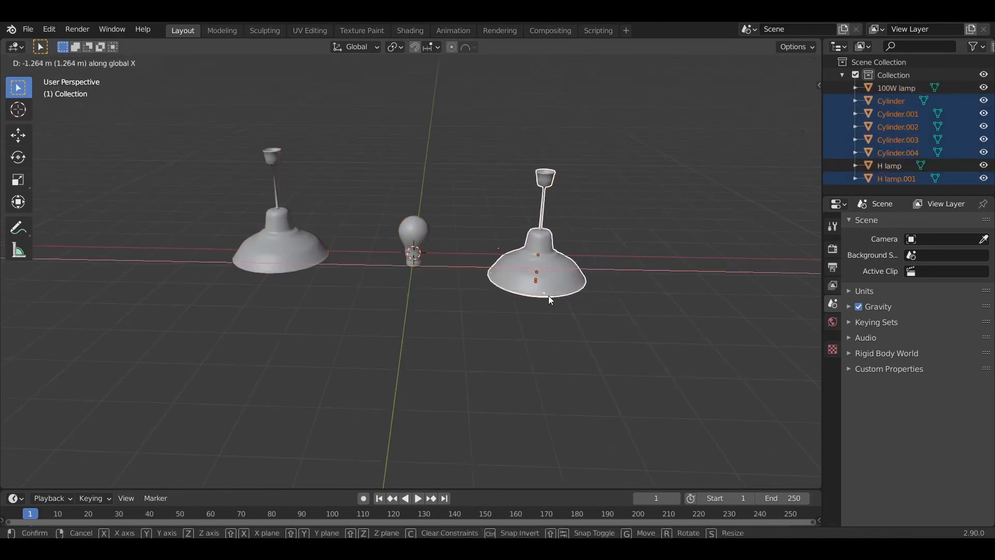
click(547, 294)
key(alt+a)
middle_drag(460, 305, 458, 287)
shift+middle_drag(562, 243, 499, 344)
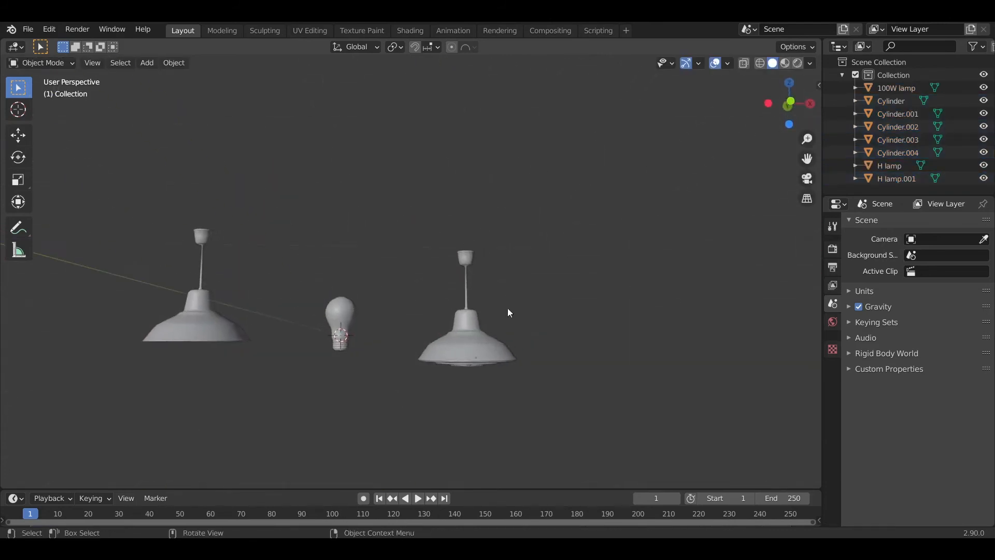
- Join the two crossed rods and three rings of the cage into one object
click(461, 366)
key(KP_Decimal)
scroll(473, 346, down, 7)
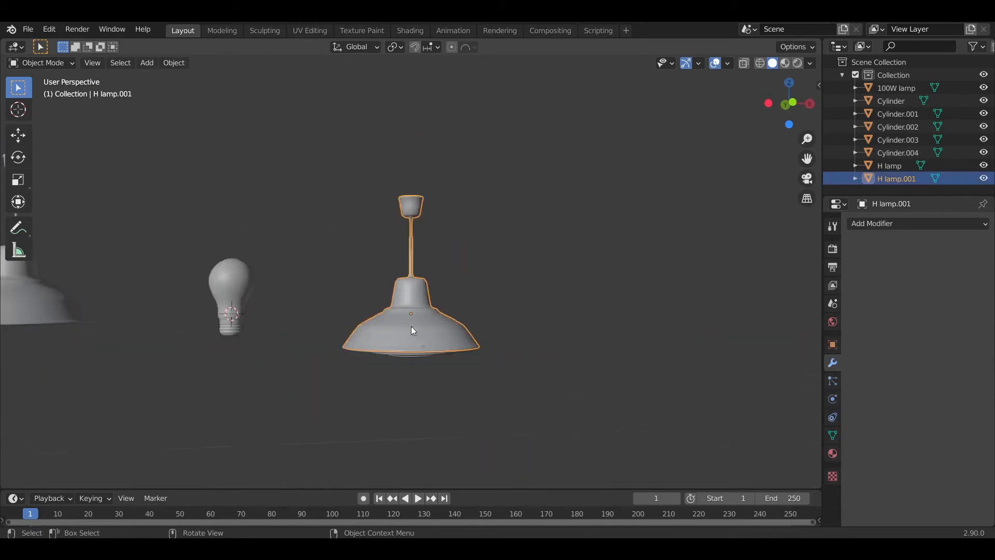
middle_drag(471, 324, 325, 305)
scroll(324, 305, up, 4)
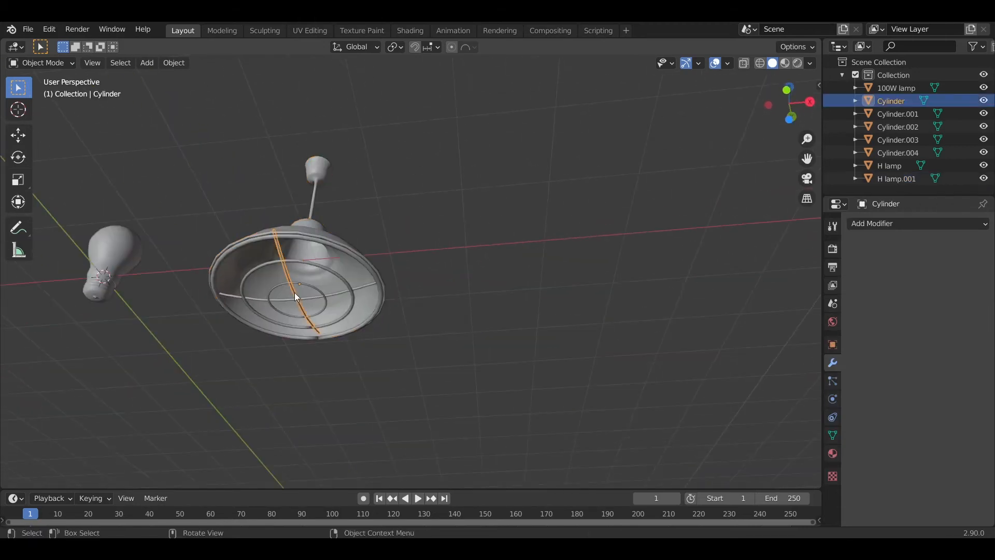
scroll(294, 292, up, 3)
shift+click(357, 280)
shift+click(364, 270)
shift+click(338, 222)
shift+click(300, 184)
shift+click(403, 231)
key(ctrl+j)
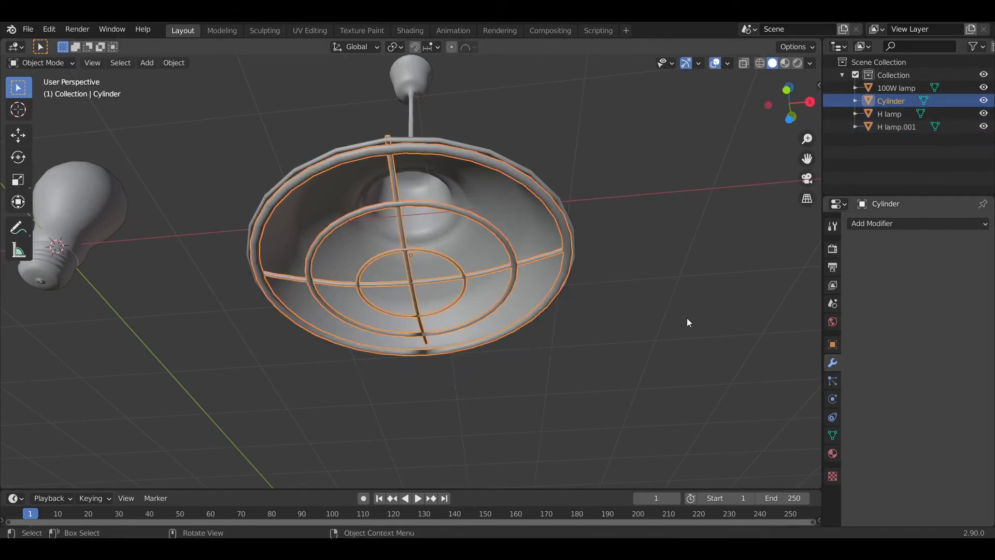
- UV-unwrap the joined cage mesh, return to Object Mode, and deselect everything
key(Tab)
key(u)
click(627, 310)
click(611, 411)
key(Tab)
middle_drag(474, 273, 444, 330)
key(a)
key(a)
scroll(386, 313, down, 3)
scroll(480, 307, down, 4)
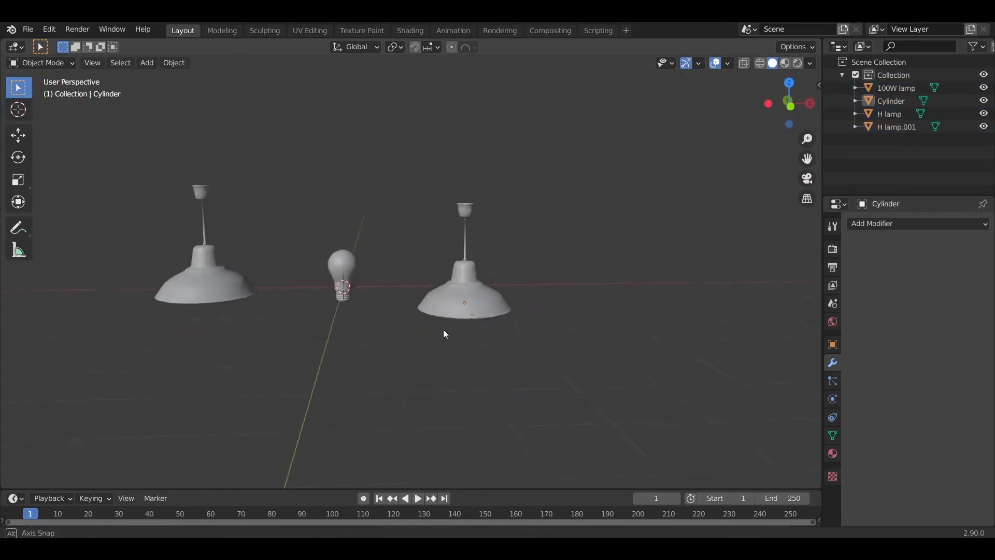
- Duplicate the light bulb along X into the first pendant's shade and turn the copy upside down
click(355, 268)
middle_drag(368, 321, 418, 312)
key(shift+d)
key(x)
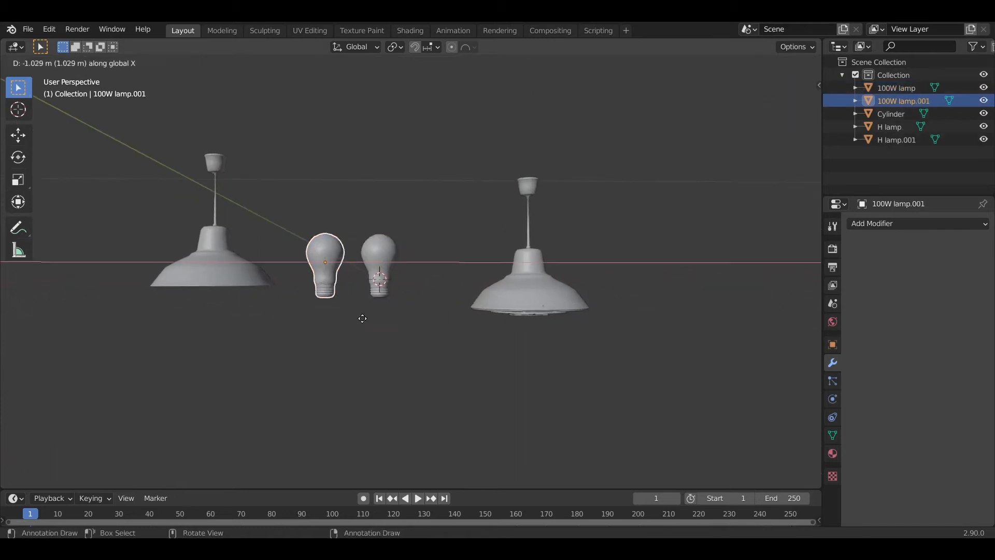
click(251, 307)
key(r)
key(Return)
key(KP_1)
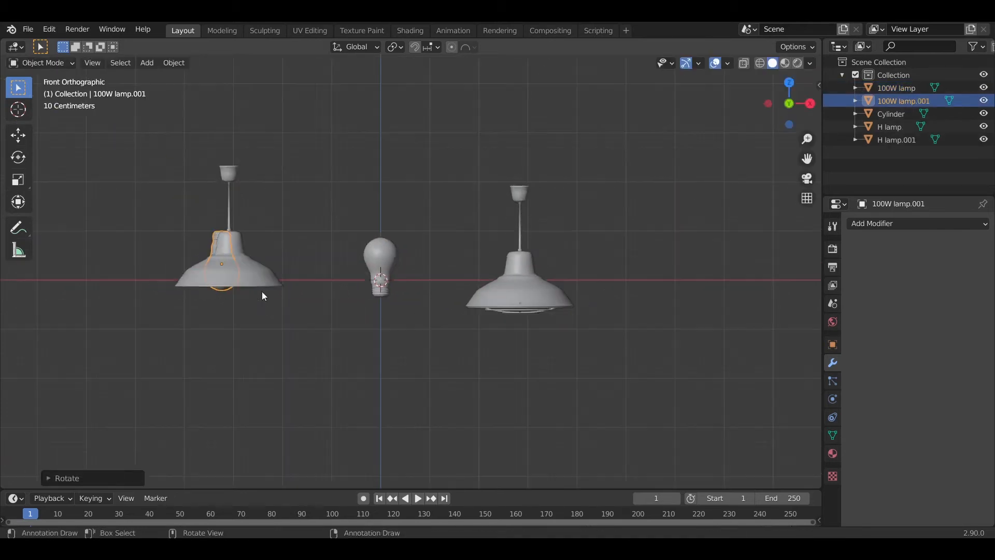
- Scale the duplicated bulb down to fit the first pendant and centre it in the shade in top wireframe view
shift+middle_drag(262, 291, 399, 246)
scroll(452, 226, up, 5)
key(s)
click(334, 188)
key(KP_7)
key(z)
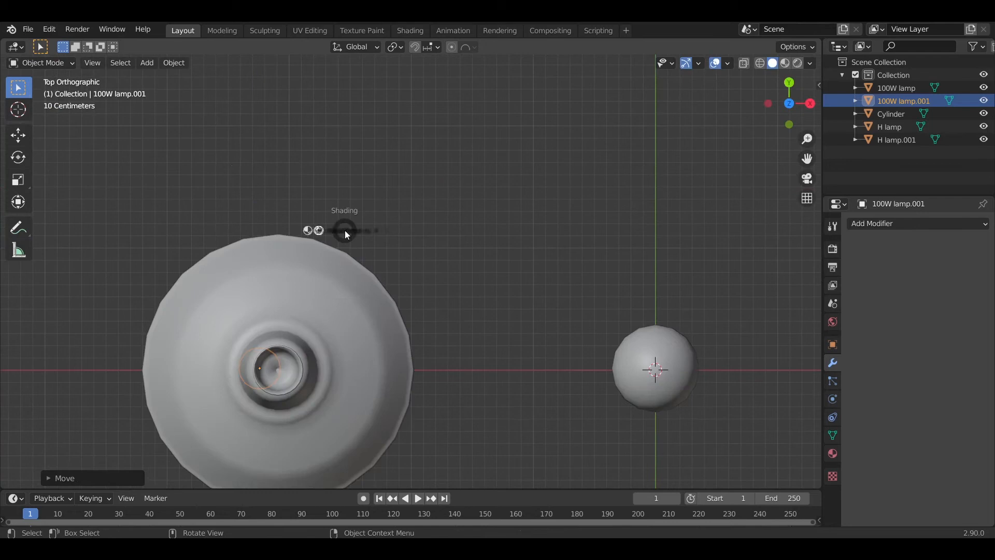
click(296, 234)
shift+middle_drag(271, 279, 366, 216)
scroll(366, 215, up, 2)
key(g)
click(430, 287)
- Stretch the centre loop at the base tip of the first pendant's bulb upward along Z into a thin stem
key(KP_1)
key(z)
click(497, 291)
mouse_move(509, 288)
middle_down()
mouse_move(528, 241)
mouse_move(434, 247)
mouse_move(490, 195)
mouse_move(496, 278)
middle_up()
scroll(437, 243, up, 4)
scroll(495, 278, up, 3)
key(Tab)
scroll(488, 304, down, 2)
scroll(488, 304, up, 2)
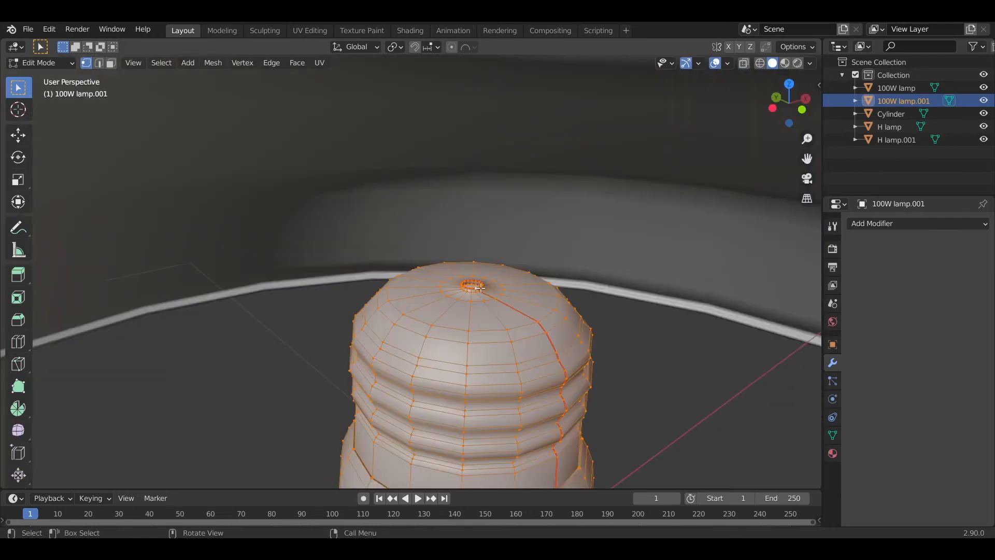
alt+click(493, 293)
key(g)
key(z)
click(543, 203)
scroll(543, 204, down, 5)
middle_drag(542, 204, 518, 140)
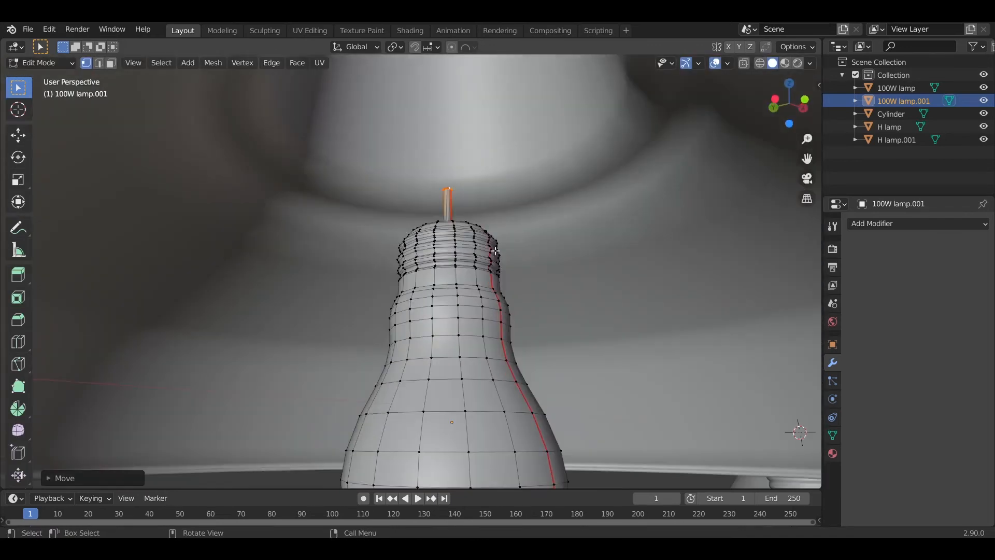
- Extend the bulb's thin stem further along Z into the neck of the shade and return to Object Mode
key(g)
key(z)
click(488, 216)
scroll(489, 215, down, 3)
middle_drag(489, 215, 523, 166)
key(g)
key(z)
click(523, 155)
key(Tab)
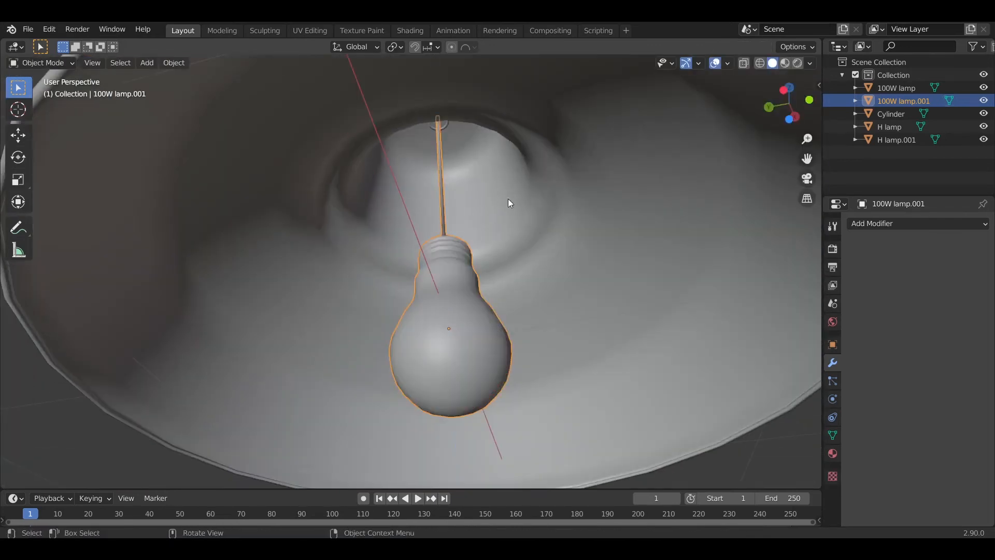
- Duplicate the second pendant's wire cage along X over to the first pendant
scroll(497, 228, down, 5)
key(alt+a)
middle_drag(489, 250, 414, 285)
scroll(414, 284, down, 4)
scroll(414, 283, down, 2)
shift+middle_drag(659, 363, 479, 328)
click(742, 326)
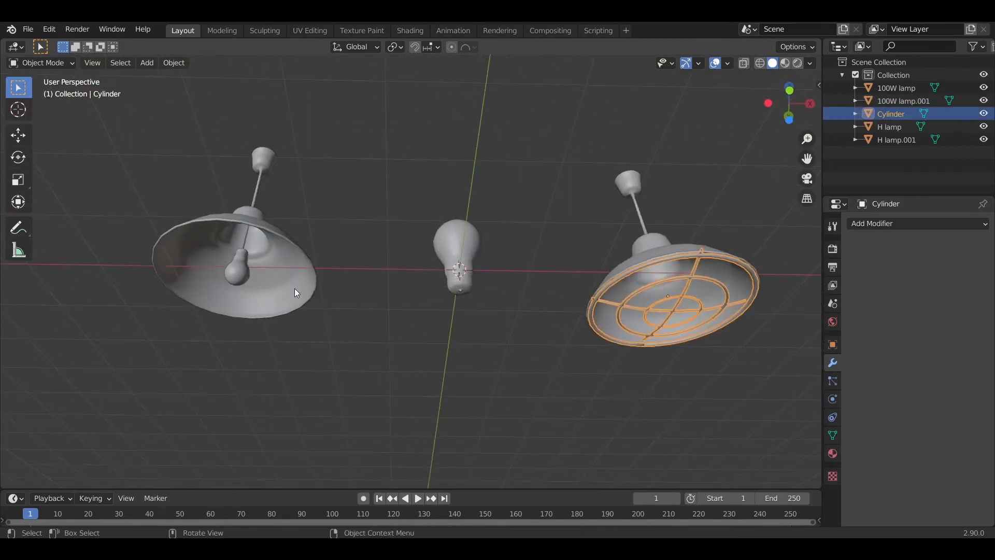
middle_drag(602, 347, 400, 282)
key(shift+d)
key(x)
click(220, 320)
- Centre the duplicated cage on the first pendant's shade in top wireframe view
key(KP_7)
key(z)
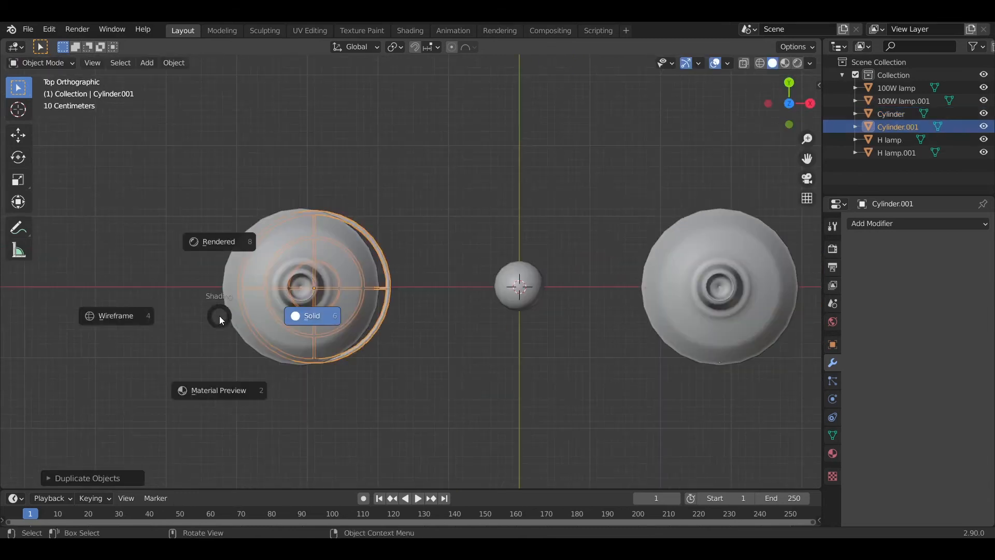
click(124, 315)
shift+middle_drag(317, 302, 415, 308)
scroll(415, 309, up, 6)
key(g)
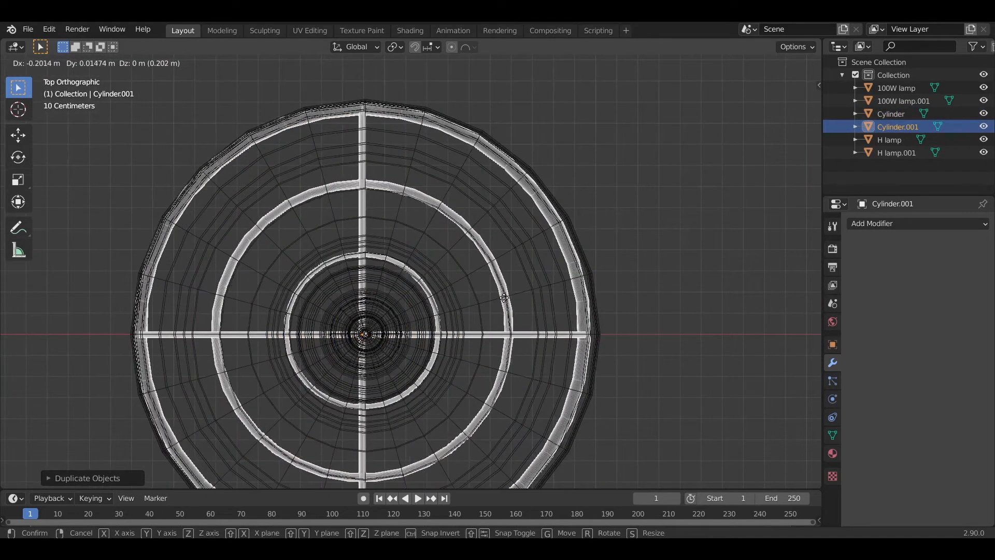
click(554, 288)
scroll(554, 288, down, 3)
key(g)
click(556, 304)
- Adjust the duplicated cage's height along Z in front view to meet the first pendant's rim and restore solid shading
key(KP_1)
key(g)
key(z)
click(553, 255)
scroll(555, 257, up, 6)
key(z)
click(601, 256)
- UV-unwrap the first pendant's shade, bulb and cage together in Edit Mode, then return to Object Mode
scroll(586, 261, down, 5)
mouse_move(570, 268)
middle_down()
mouse_move(599, 247)
mouse_move(575, 290)
middle_up()
shift+click(441, 254)
shift+click(431, 278)
key(Tab)
key(u)
click(438, 292)
click(463, 392)
key(Tab)
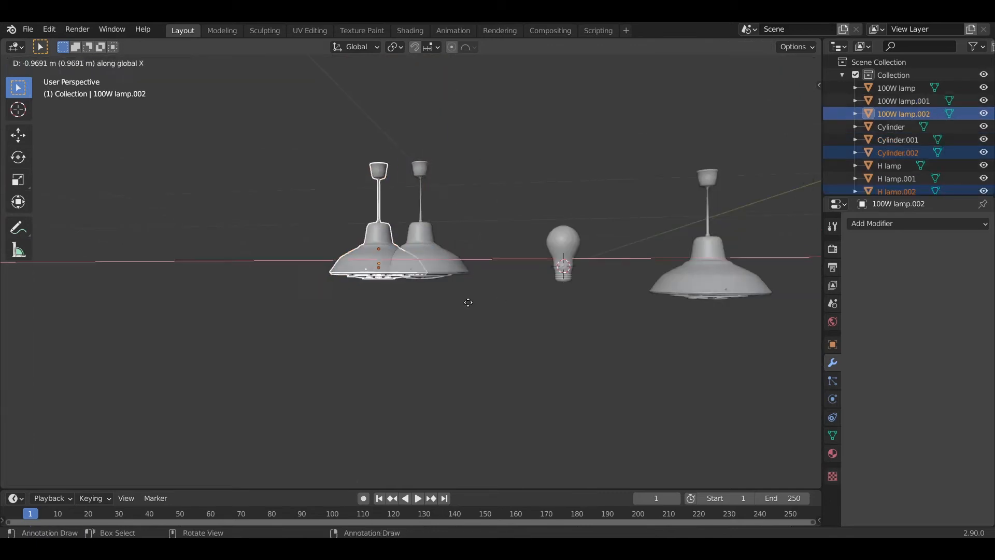
- Place a duplicate of the complete first pendant beside it along X and join the copied parts into one object
click(322, 256)
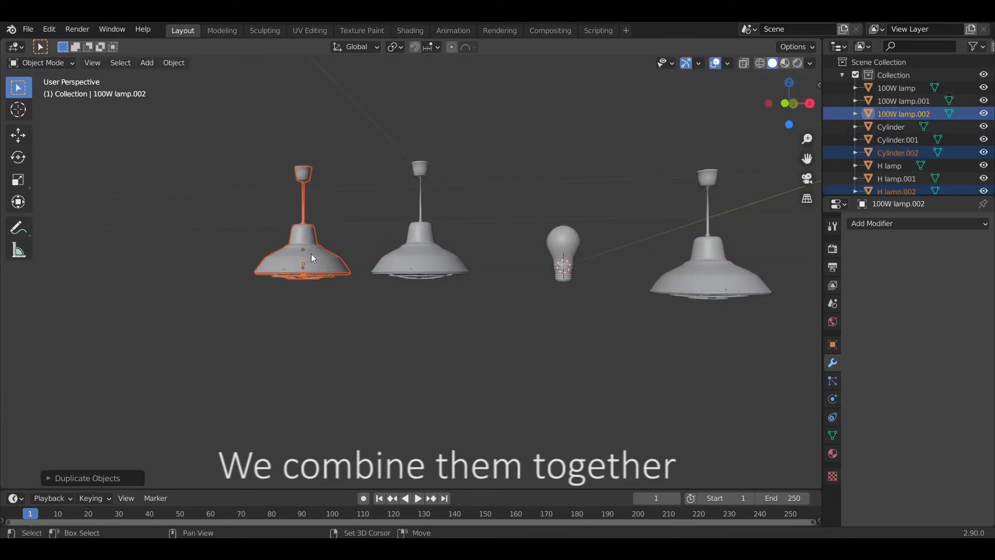
key(ctrl+j)
key(KP_Decimal)
middle_drag(461, 328, 480, 300)
- Hide everything except the joined lamp and put it in Vertex Paint mode with face selection masking enabled
key(shift+h)
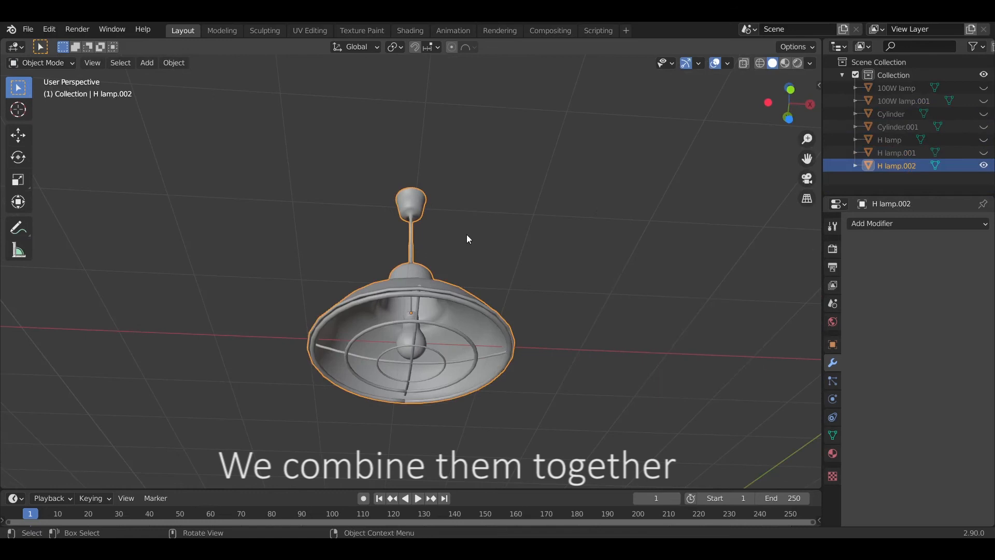
click(58, 65)
click(45, 121)
mouse_move(340, 262)
middle_down()
mouse_move(332, 235)
mouse_move(319, 231)
middle_up()
click(86, 63)
- Select the linked faces of the shade and its hanging parts and fill them with a pinkish-red vertex colour
scroll(474, 370, up, 4)
middle_drag(476, 369, 453, 423)
key(l)
middle_drag(409, 300, 402, 324)
key(l)
click(184, 46)
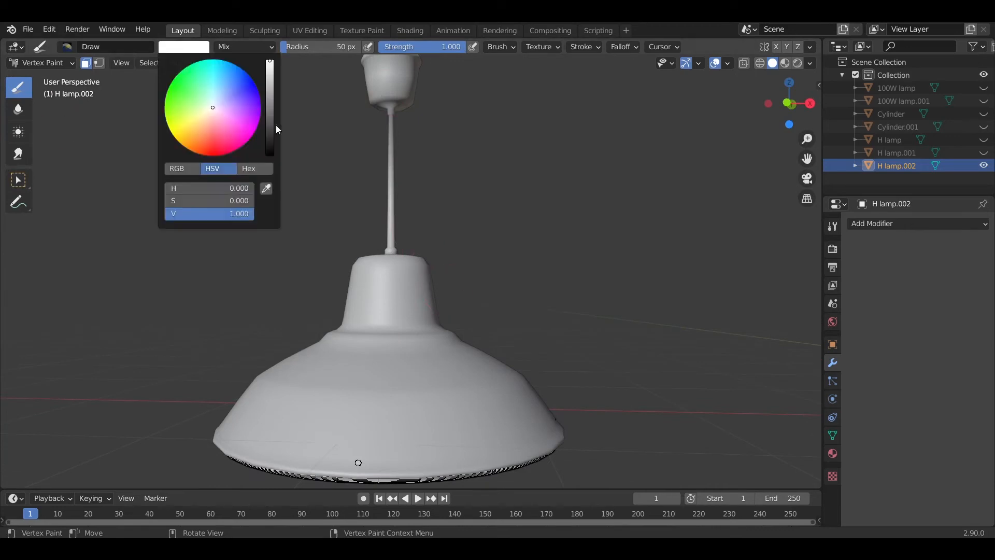
click(261, 110)
key(shift+k)
- Select only the cage's rings and crossed rods and fill them with lime green, hue 0.235
middle_drag(406, 235, 389, 145)
key(alt+a)
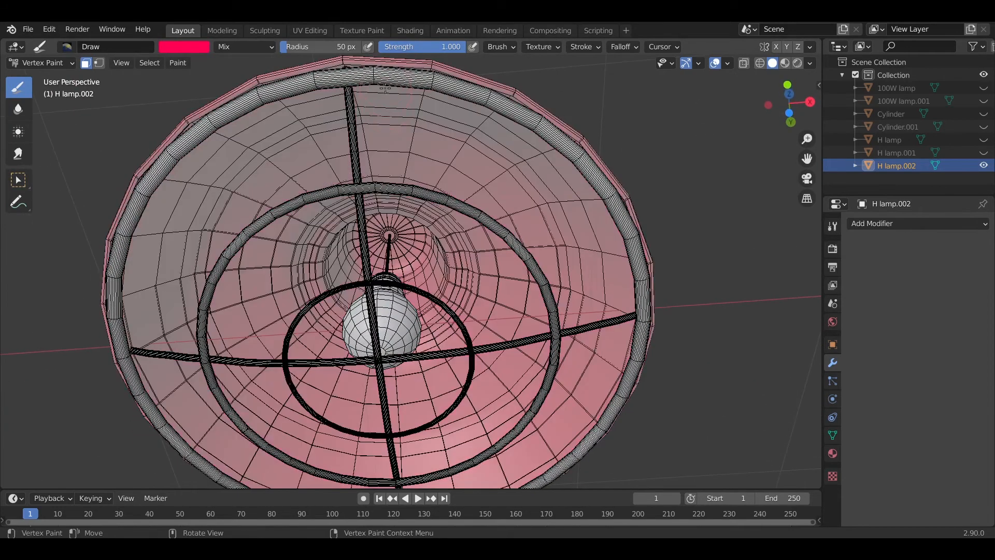
key(l)
key(l)
key(l)
key(l)
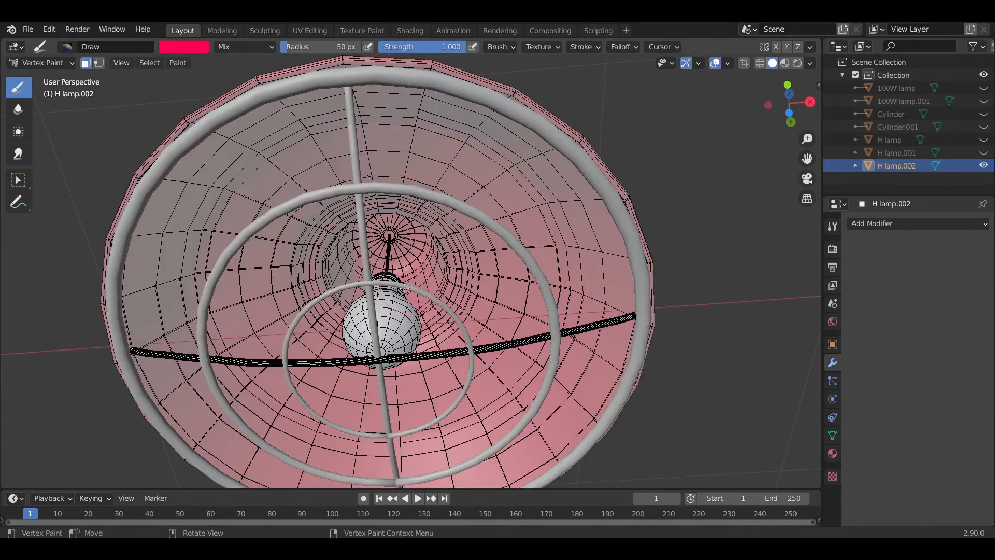
key(l)
click(204, 48)
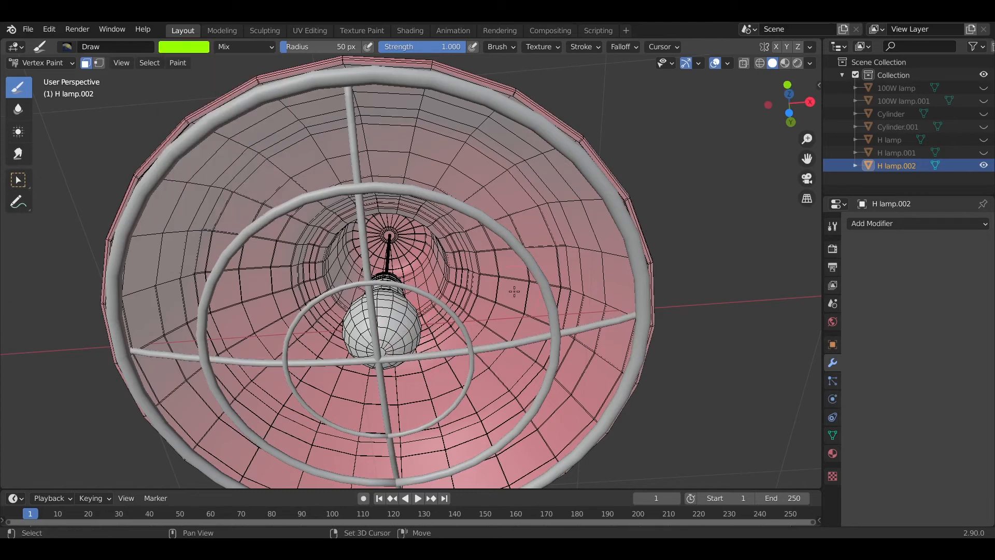
key(shift+k)
- Fill the glass part of the bulb with a purple vertex colour
click(195, 51)
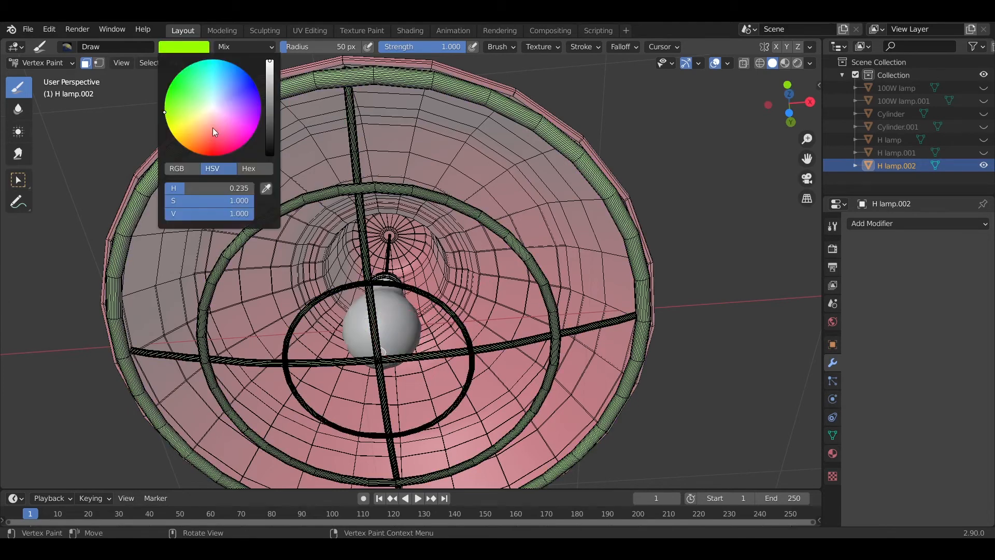
click(241, 121)
key(shift+k)
- Fill the bulb's screw base with yellow and turn off face selection masking
mouse_move(498, 262)
middle_down()
mouse_move(518, 279)
mouse_move(505, 324)
mouse_move(412, 269)
middle_up()
scroll(475, 315, up, 3)
key(alt+a)
click(190, 47)
click(179, 135)
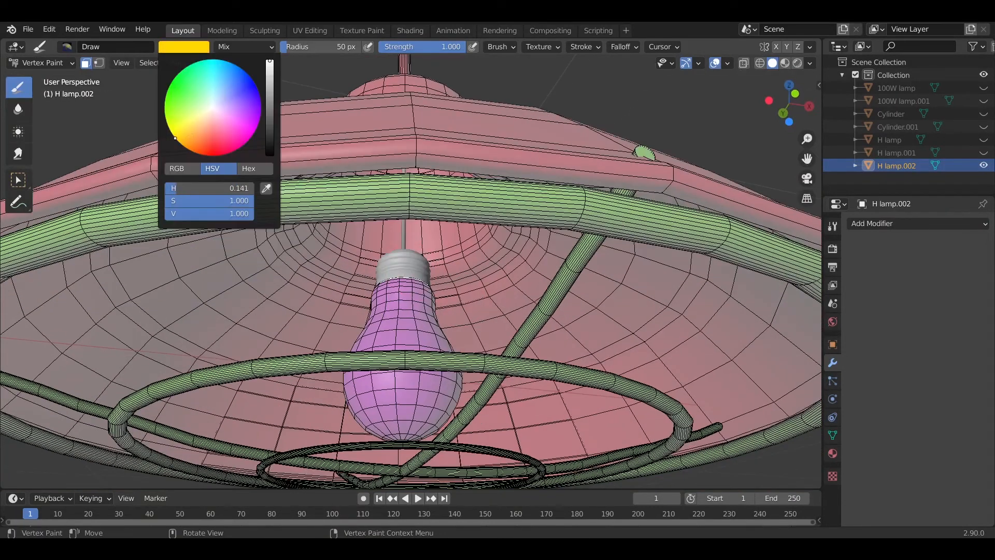
key(shift+k)
click(86, 66)
scroll(412, 206, down, 5)
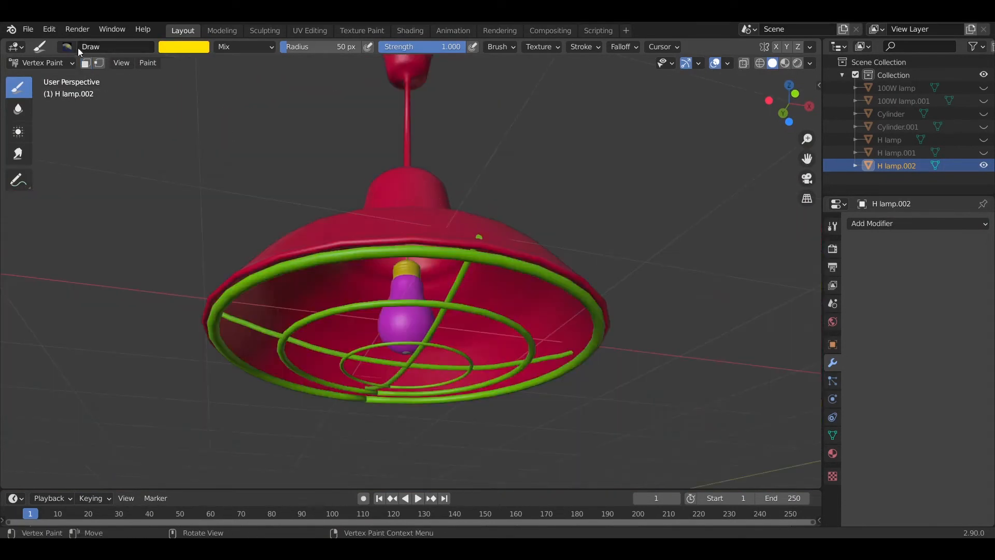
- Inspect the painted lamp from different angles in Object Mode and Vertex Paint mode
click(61, 63)
click(57, 77)
mouse_move(455, 180)
middle_down()
mouse_move(435, 193)
mouse_move(508, 158)
mouse_move(498, 192)
middle_up()
click(57, 63)
click(65, 122)
scroll(498, 191, down, 4)
mouse_move(497, 191)
middle_down()
mouse_move(484, 223)
mouse_move(452, 161)
mouse_move(446, 187)
middle_up()
- Return the lamp to Object Mode and export the model for texturing
click(47, 63)
click(52, 76)
click(28, 29)
mouse_move(78, 204)
click(233, 291)
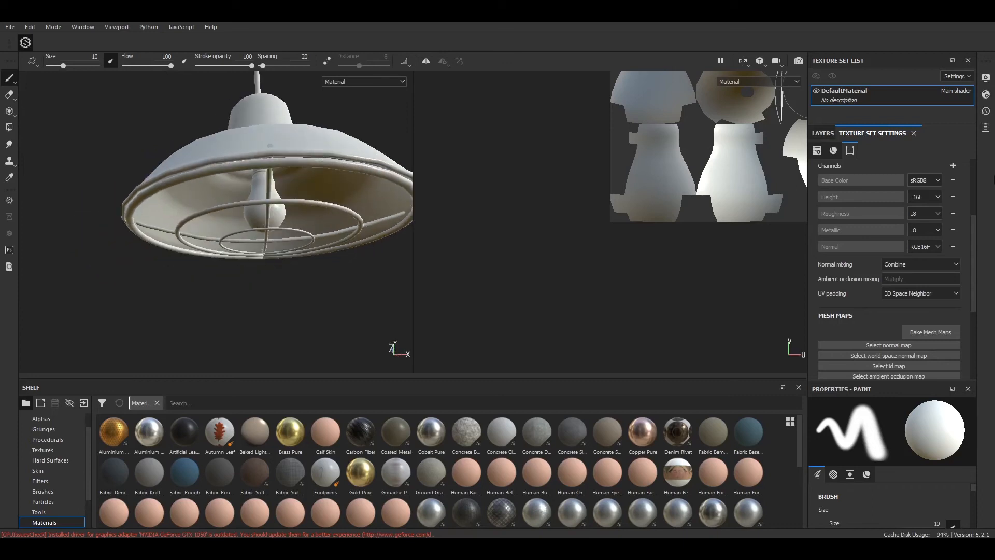
- Bake all seven mesh maps for the lamp with the ID map's color source set to Vertex Color
click(926, 335)
click(370, 227)
click(516, 139)
click(490, 148)
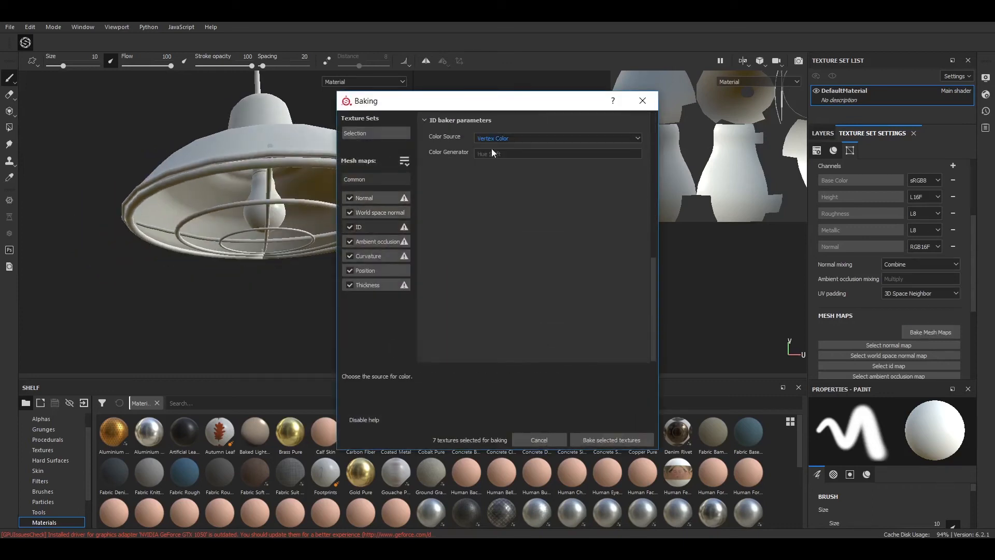
click(589, 441)
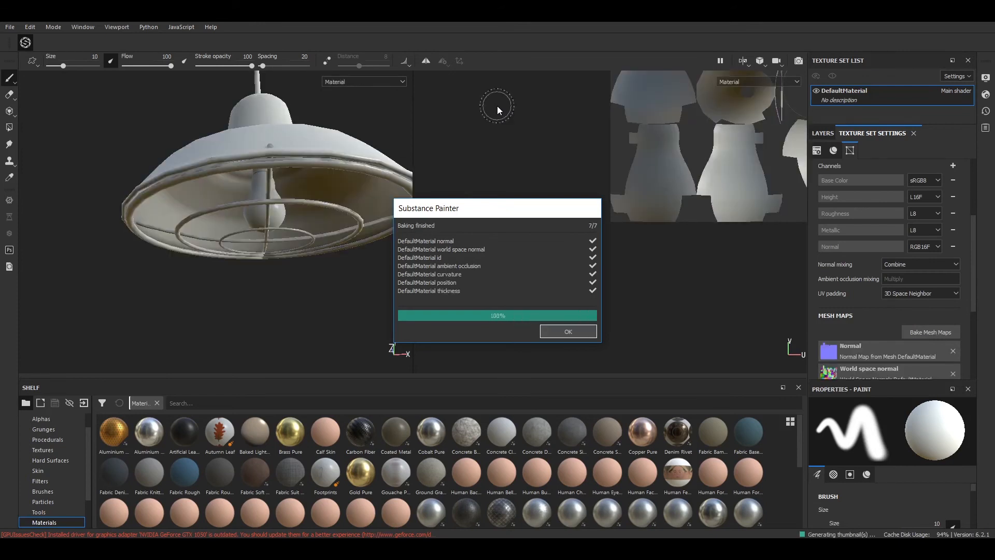
click(565, 329)
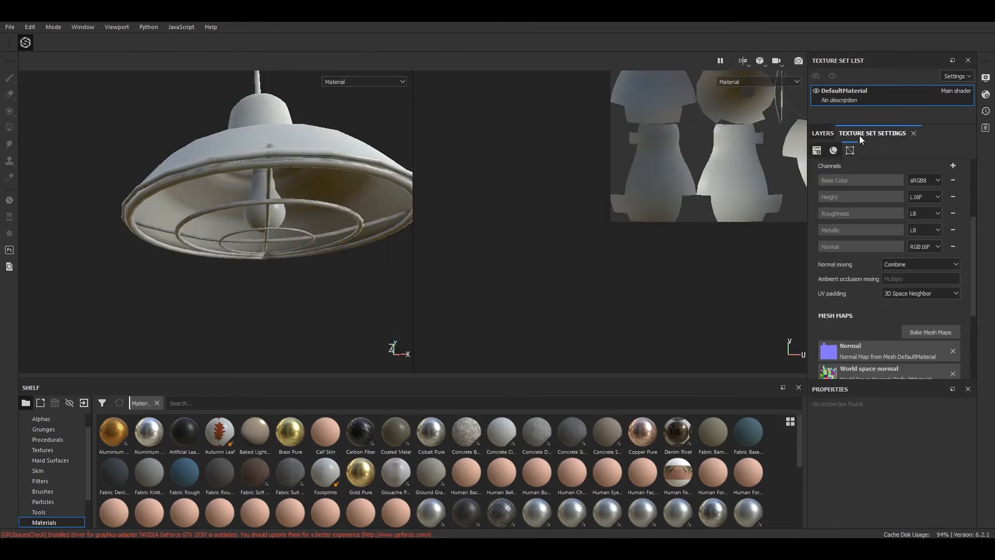
- Add an Emissive channel to the lamp's texture set
scroll(974, 230, up, 2)
click(952, 211)
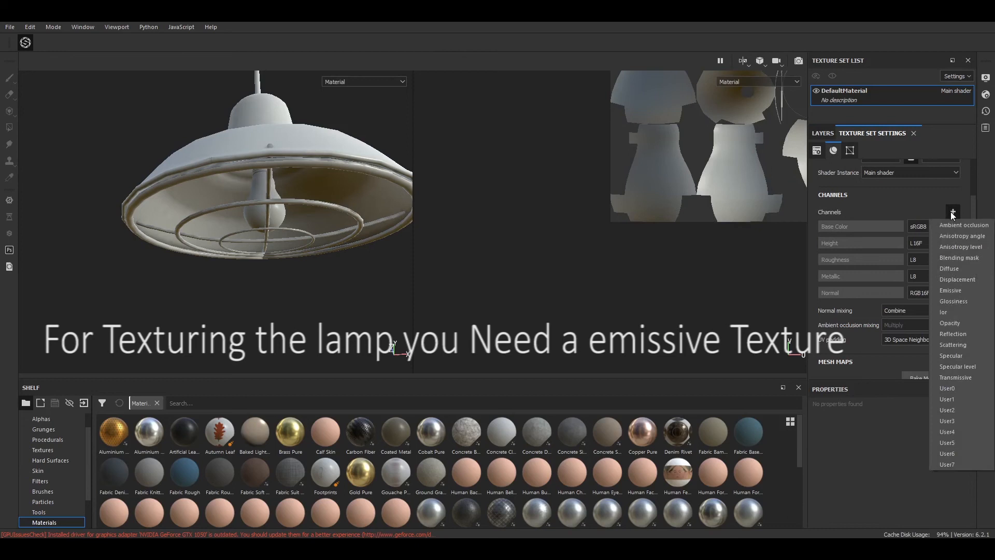
click(957, 290)
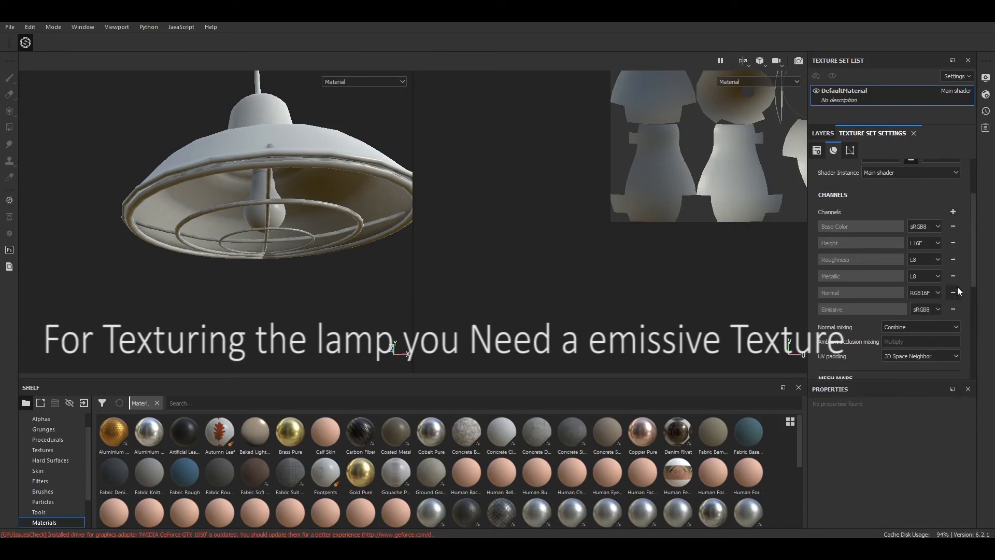
- Add the Steel Painted Clearcoat smart material to the layer stack and widen the 3D viewport
click(824, 134)
alt+drag(332, 169, 299, 257)
alt+middle_drag(310, 207, 293, 302)
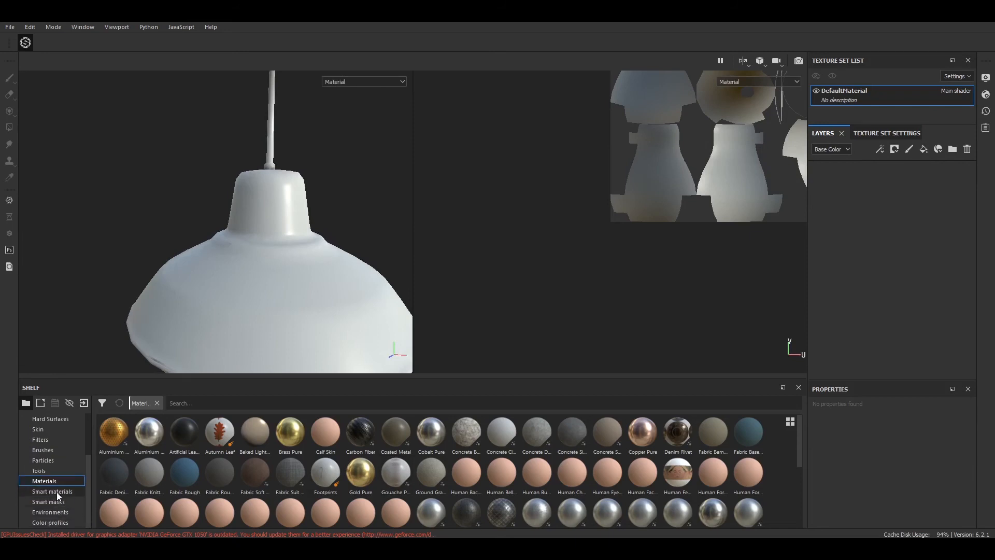
click(58, 490)
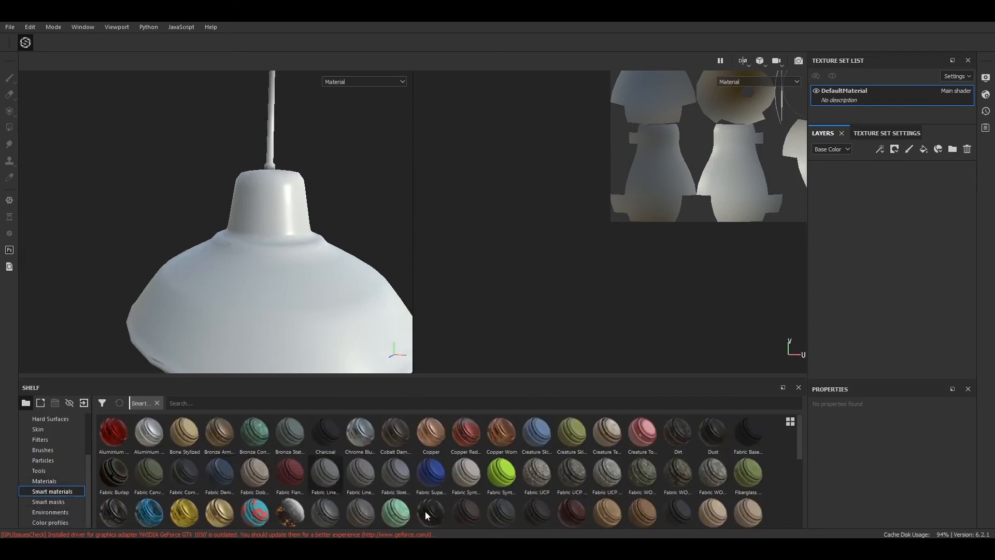
scroll(713, 472, down, 2)
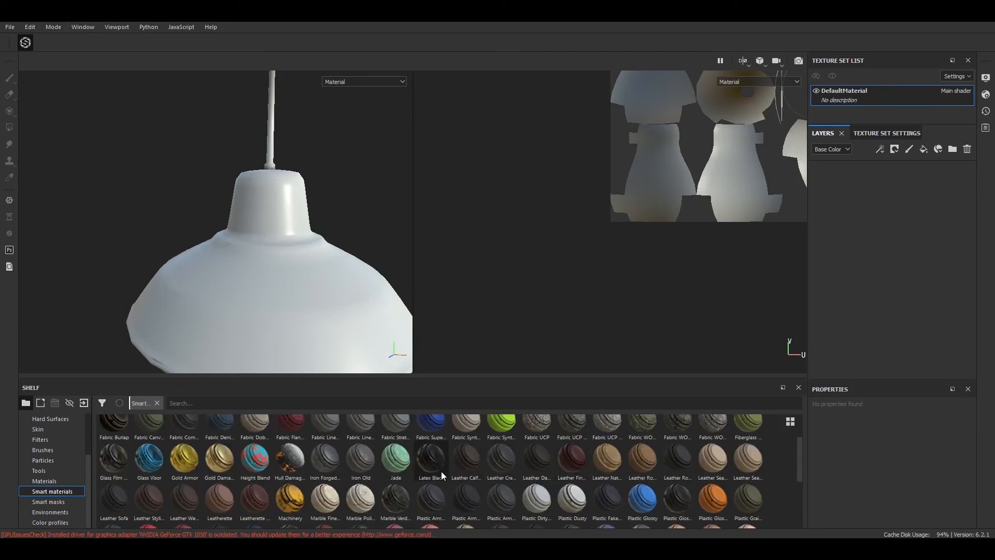
scroll(445, 492, down, 3)
mouse_move(433, 469)
mouse_down()
mouse_move(916, 227)
mouse_move(891, 174)
mouse_up()
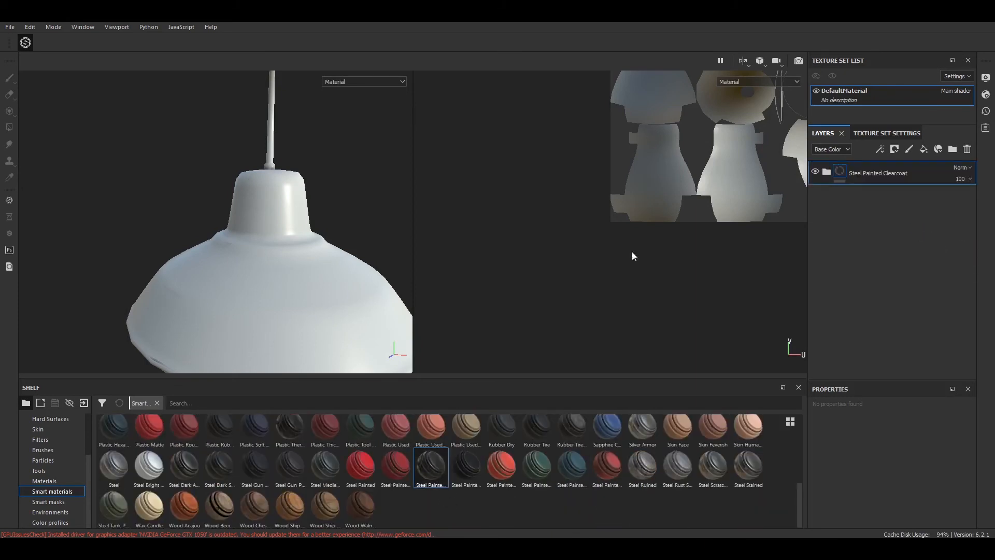
drag(412, 208, 637, 217)
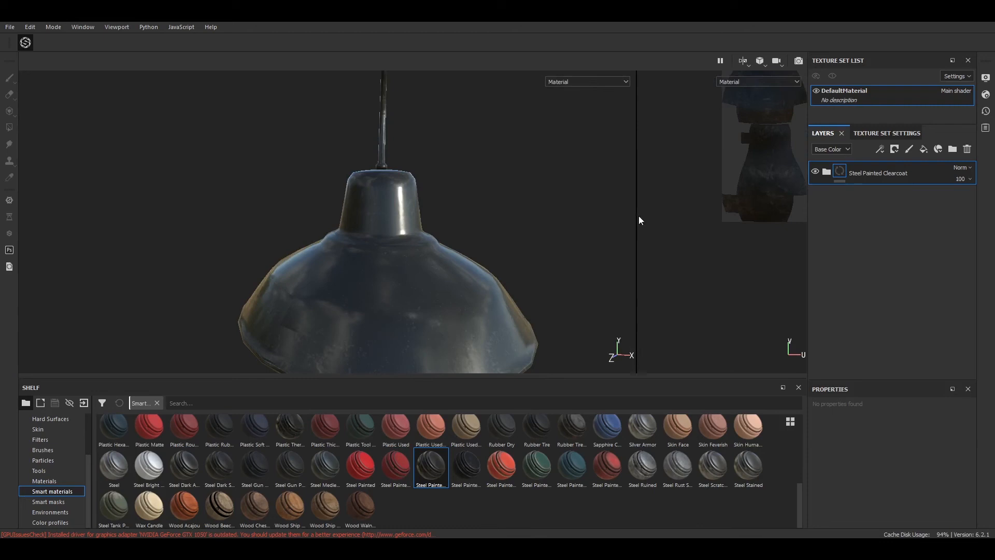
alt+drag(536, 240, 751, 296)
- Mask the Steel Painted Clearcoat layer by color selection, picking the shade's ID colour
right_click(889, 172)
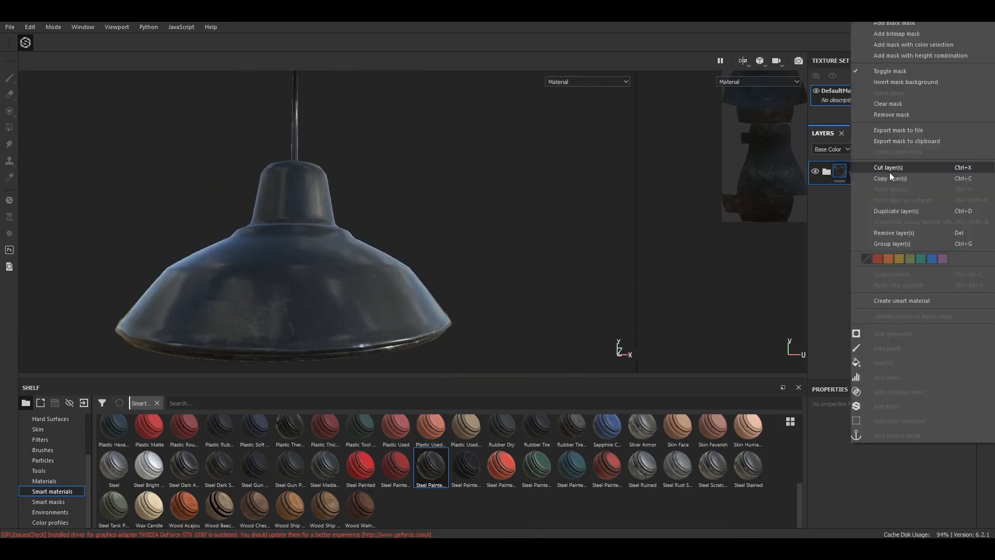
click(901, 46)
click(943, 512)
click(272, 262)
- Add the Dirt smart material above the Steel Painted Clearcoat layer
alt+drag(431, 201, 436, 188)
alt+middle_drag(455, 243, 467, 141)
alt+drag(467, 141, 479, 168)
alt+middle_drag(479, 168, 490, 275)
scroll(652, 448, up, 10)
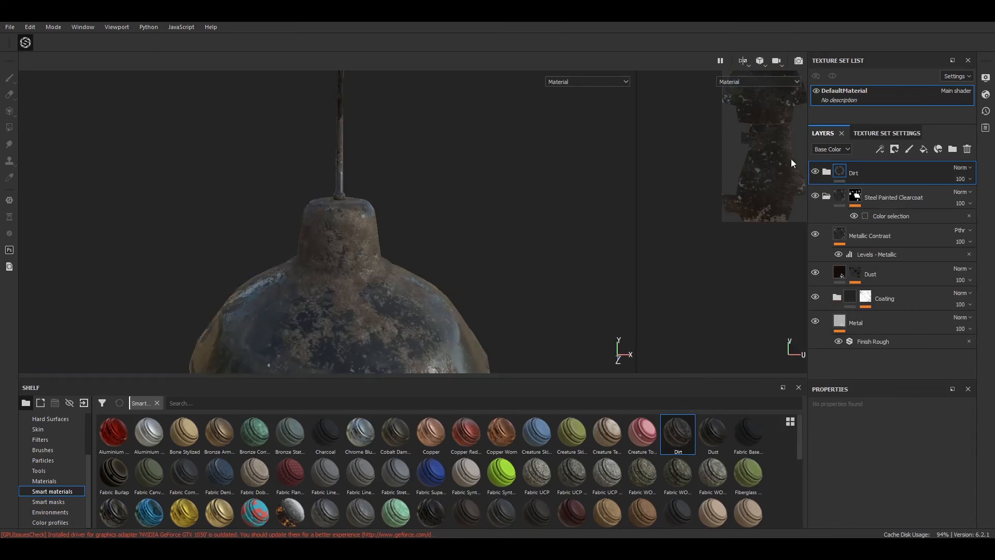
- Apply an edge-style smart mask to the Dirt layer group
click(57, 501)
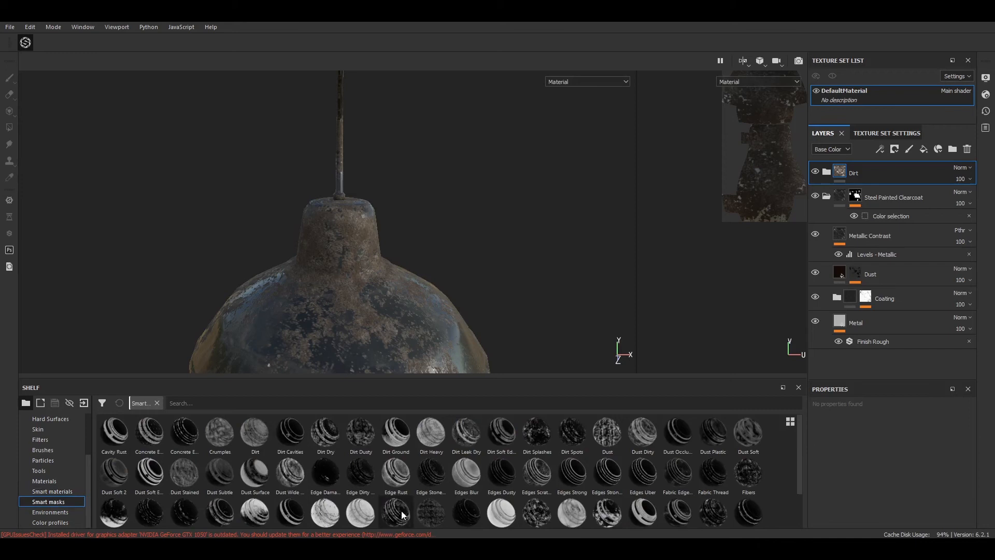
drag(868, 163, 868, 165)
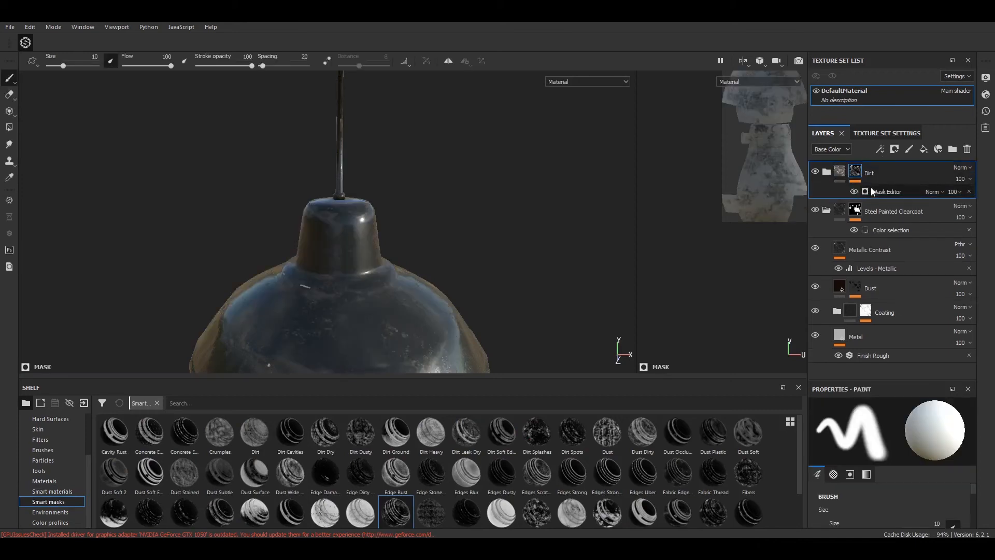
alt+drag(450, 244, 449, 222)
- Set the Dirt group's Mask Editor to Global Blur 1.31 and Global Balance 0.34
click(826, 171)
click(887, 193)
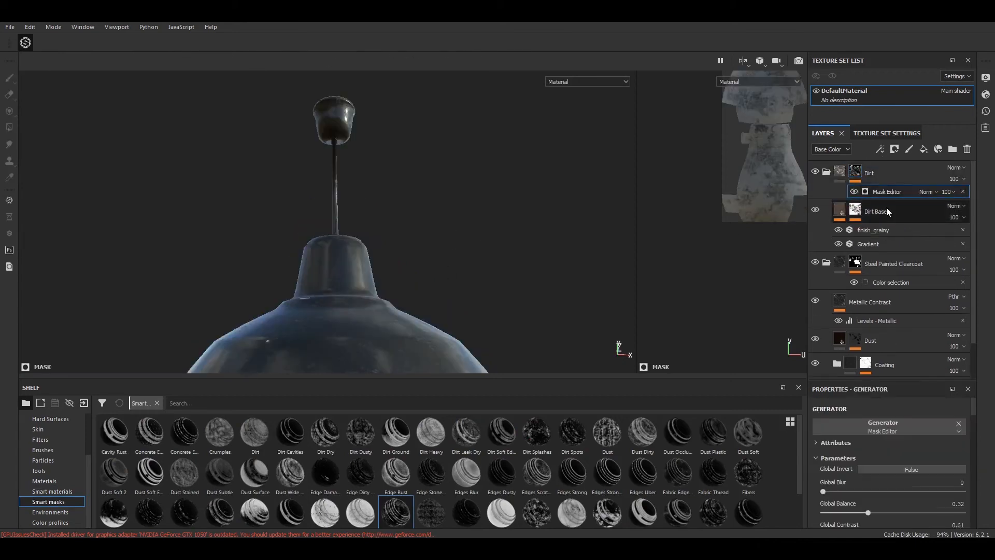
mouse_move(500, 332)
alt+mouse_down()
mouse_move(482, 253)
mouse_move(490, 332)
alt+mouse_up()
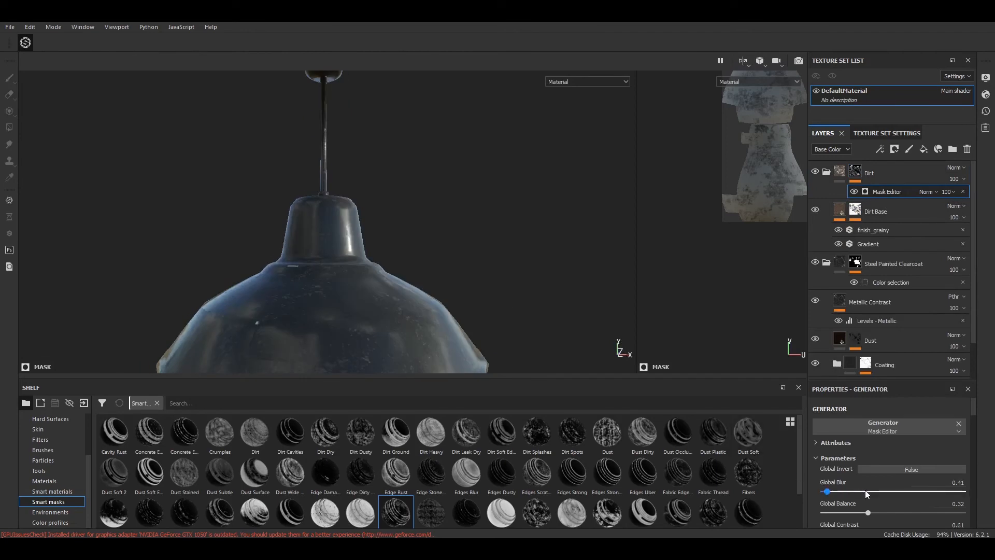
click(928, 492)
click(834, 490)
click(870, 513)
- Lower the Global Contrast of the Dirt group's Mask Editor to 0.06
click(856, 173)
click(887, 193)
scroll(936, 467, down, 2)
scroll(917, 466, up, 2)
scroll(904, 482, down, 2)
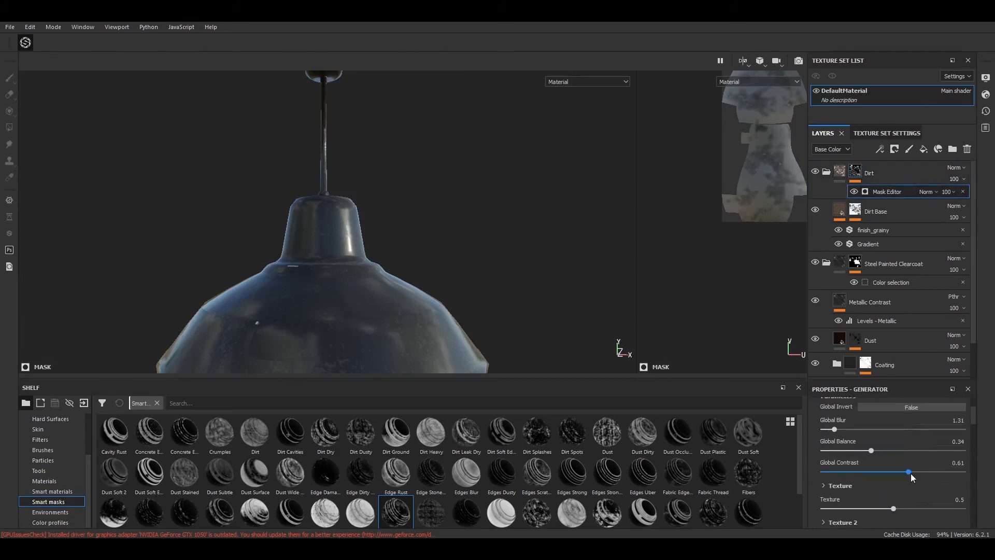
click(935, 471)
click(894, 472)
mouse_move(460, 292)
alt+mouse_down()
mouse_move(491, 332)
mouse_move(462, 303)
mouse_move(480, 247)
alt+mouse_up()
- Collapse the two material groups and add the Steel Painted Worn smart material at the top of the layer stack
click(826, 172)
click(827, 211)
click(52, 491)
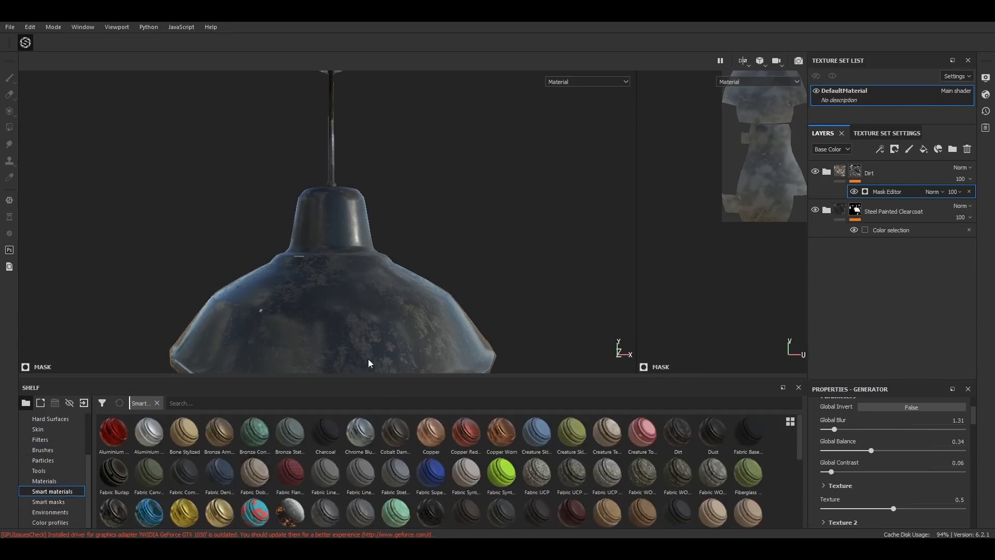
alt+drag(371, 362, 436, 170)
scroll(508, 493, down, 6)
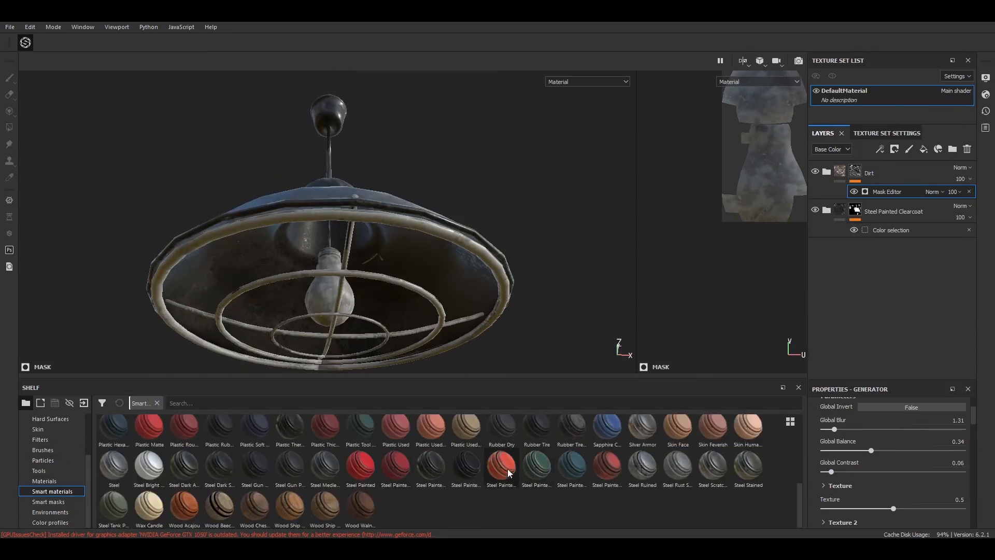
drag(866, 300, 880, 160)
- Mask the Steel Painted Worn layer by color selection with the cage's green ID colour, and collapse its group
right_click(869, 172)
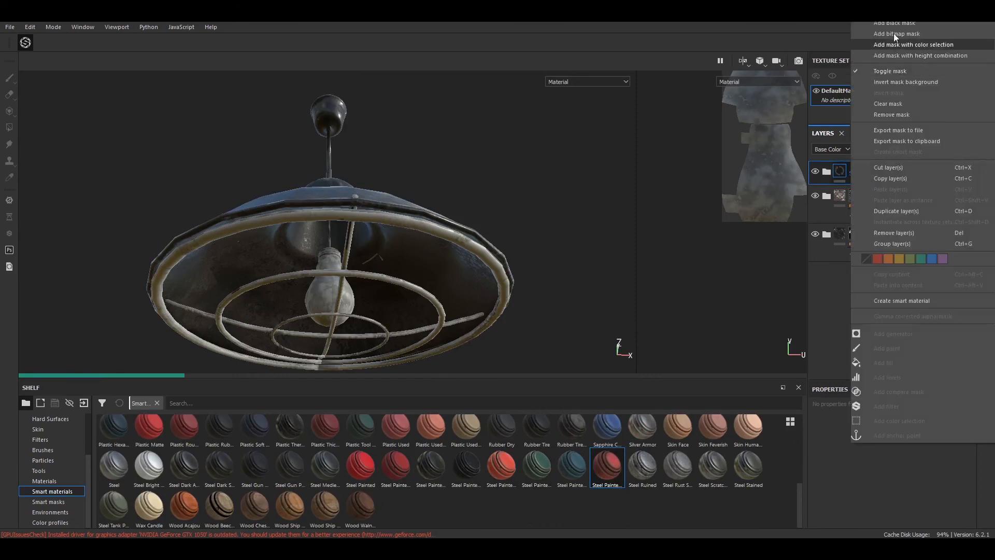
click(894, 33)
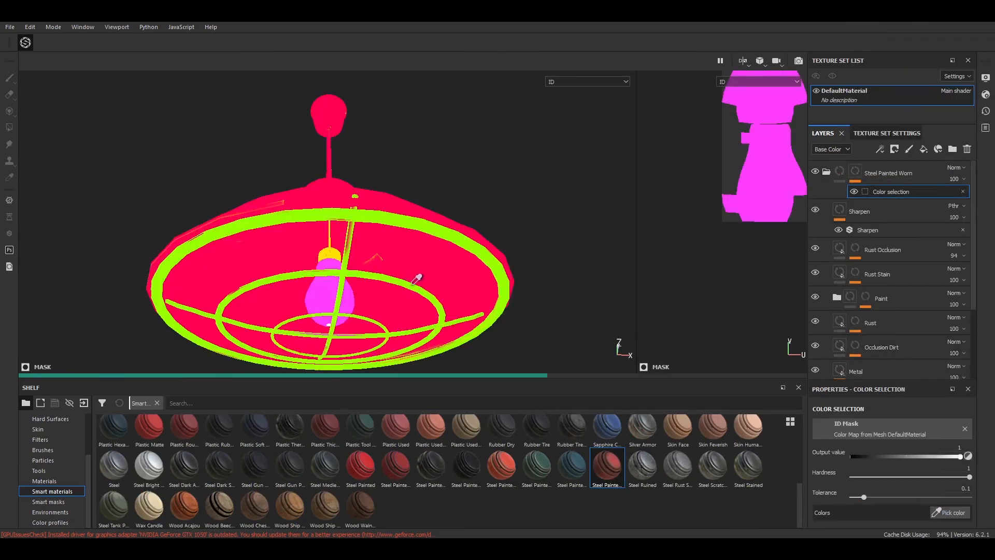
click(413, 284)
mouse_move(540, 231)
alt+mouse_down()
mouse_move(500, 183)
mouse_move(516, 195)
mouse_move(580, 187)
alt+mouse_up()
click(826, 171)
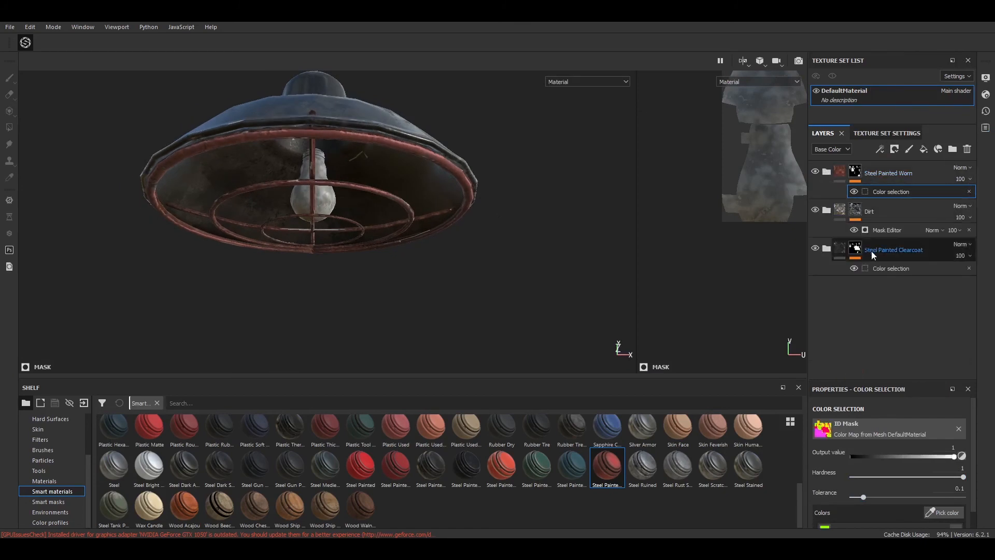
- Add a fill layer at the top of the stack with only the emissive channel enabled
click(924, 150)
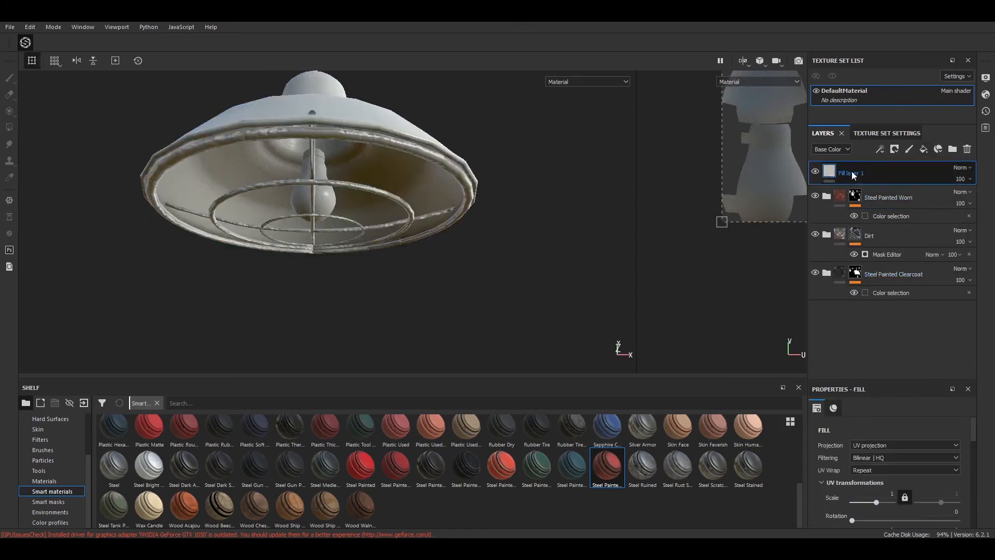
right_click(851, 173)
click(844, 192)
scroll(897, 473, down, 3)
click(894, 496)
click(829, 496)
click(830, 482)
- Mask the fill layer by color selection, picking the bulb's magenta ID colour
right_click(877, 176)
click(912, 45)
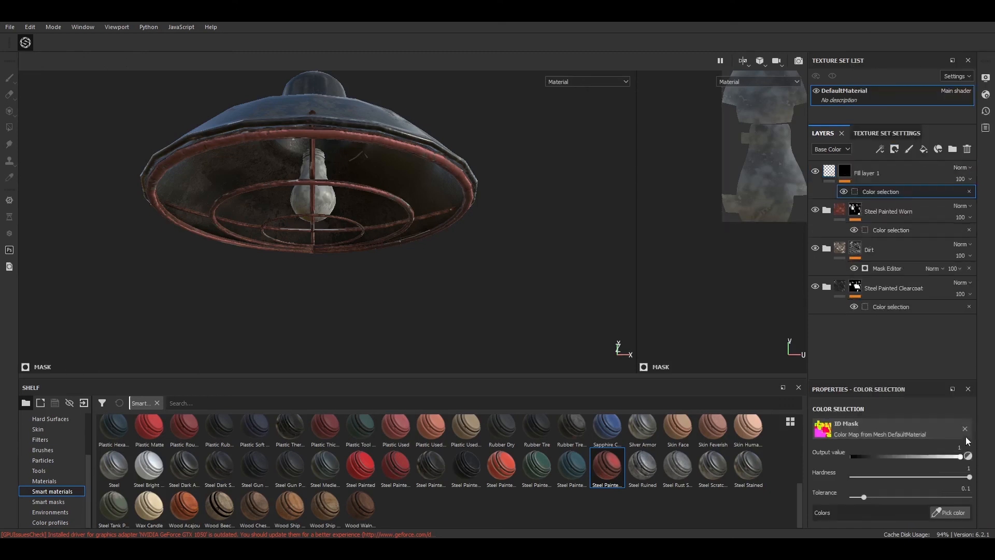
alt+drag(373, 249, 421, 251)
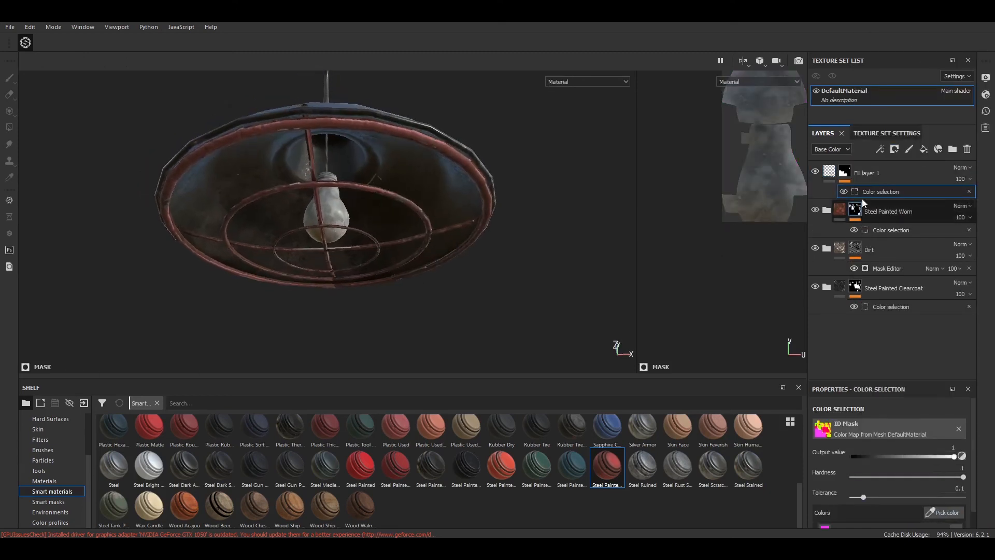
- Replace the Dirt group's mask with a color selection using the shade's red ID colour
right_click(879, 250)
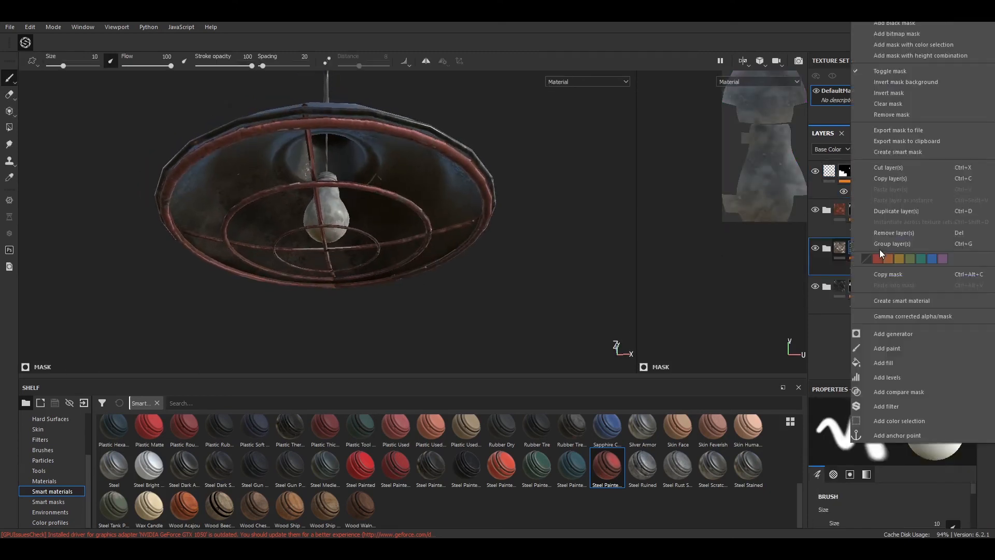
click(909, 46)
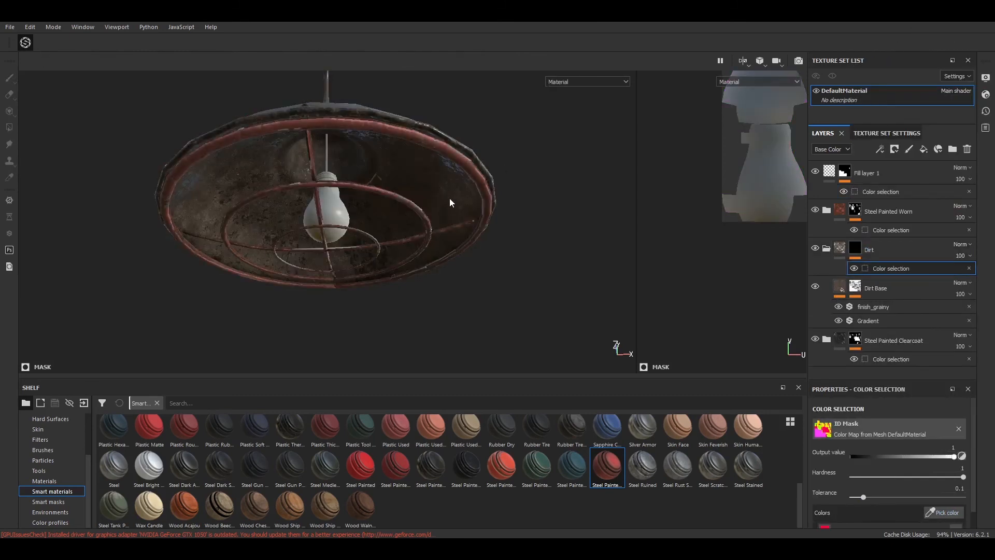
- Set the emissive uniform color of Fill layer 1 to pure white
click(871, 171)
click(828, 171)
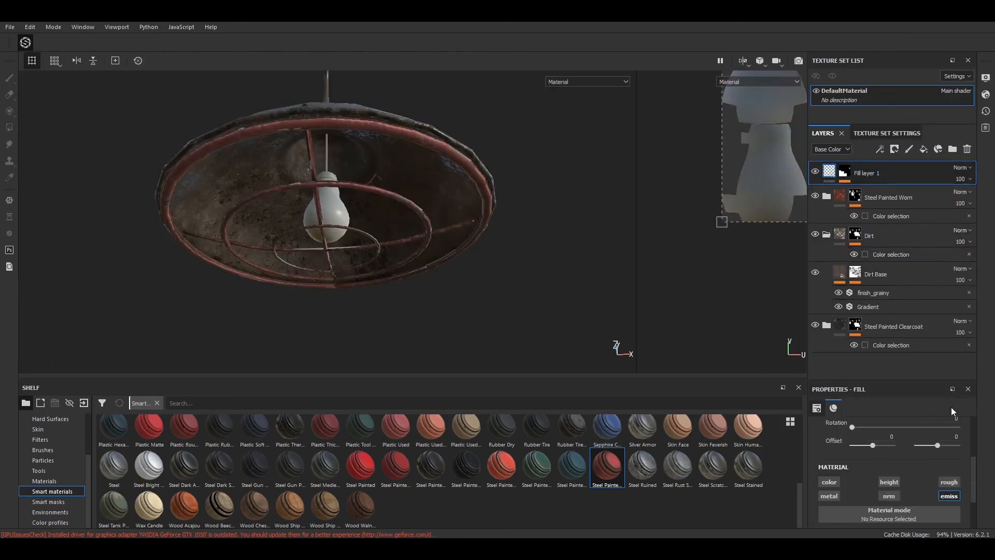
drag(974, 470, 975, 499)
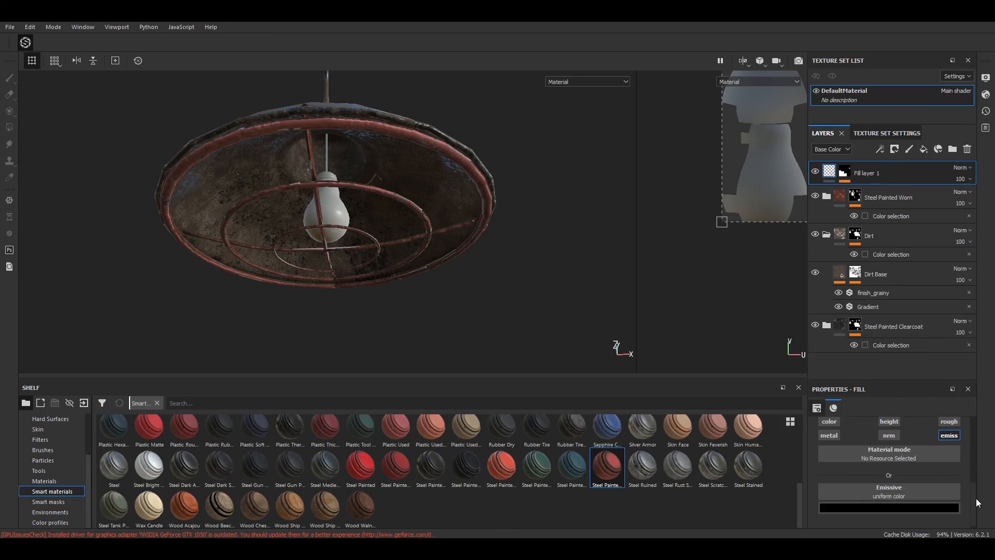
click(881, 508)
drag(853, 421, 813, 361)
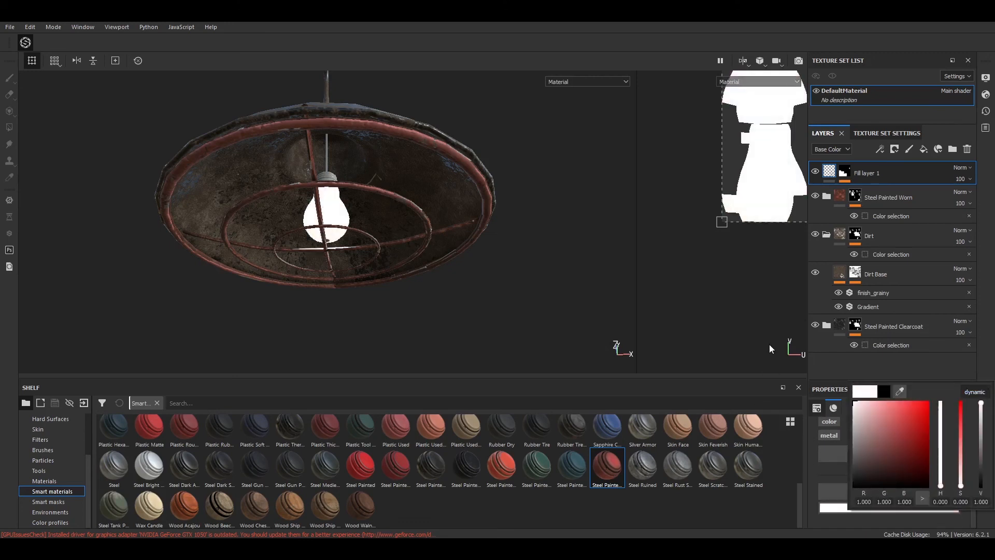
- Check the glowing bulb and add the Bronze Armor smart material above Fill layer 1
mouse_move(377, 207)
alt+mouse_down()
mouse_move(438, 221)
mouse_move(375, 241)
mouse_move(430, 209)
mouse_move(374, 223)
alt+mouse_up()
scroll(374, 240, up, 4)
scroll(376, 224, down, 4)
alt+drag(431, 269, 417, 245)
scroll(459, 476, up, 6)
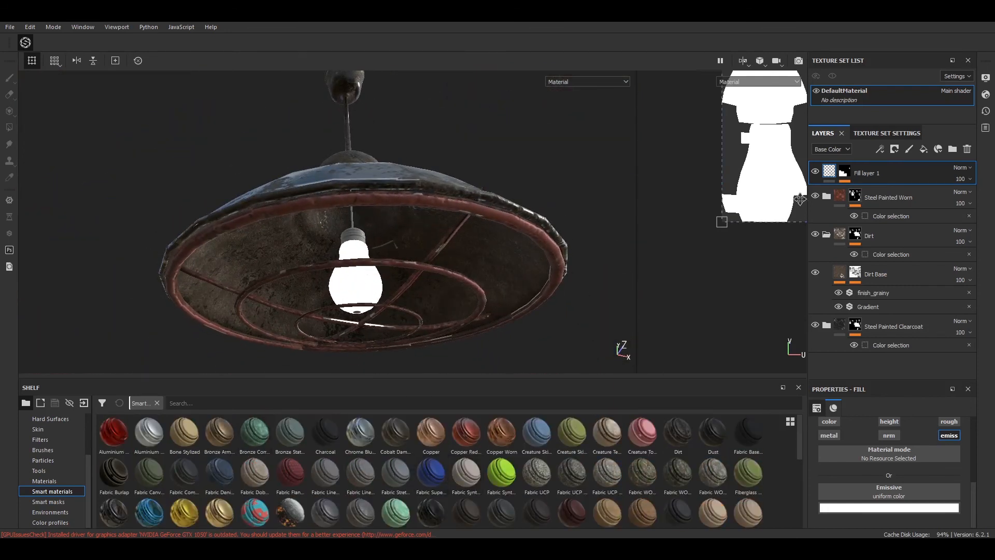
drag(880, 160, 881, 163)
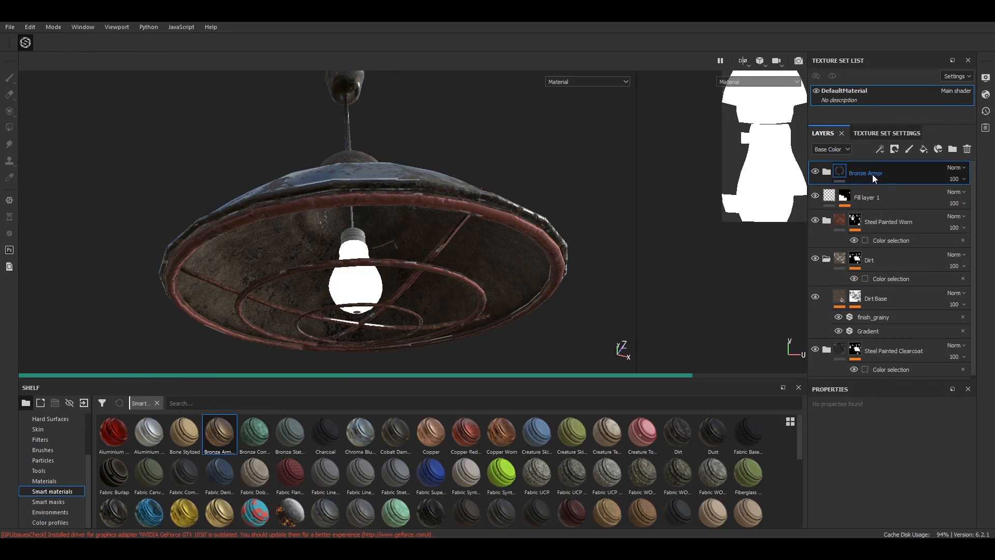
- Mask the Bronze Armor layer by color selection, picking the bulb socket's yellow ID colour
right_click(872, 174)
click(892, 47)
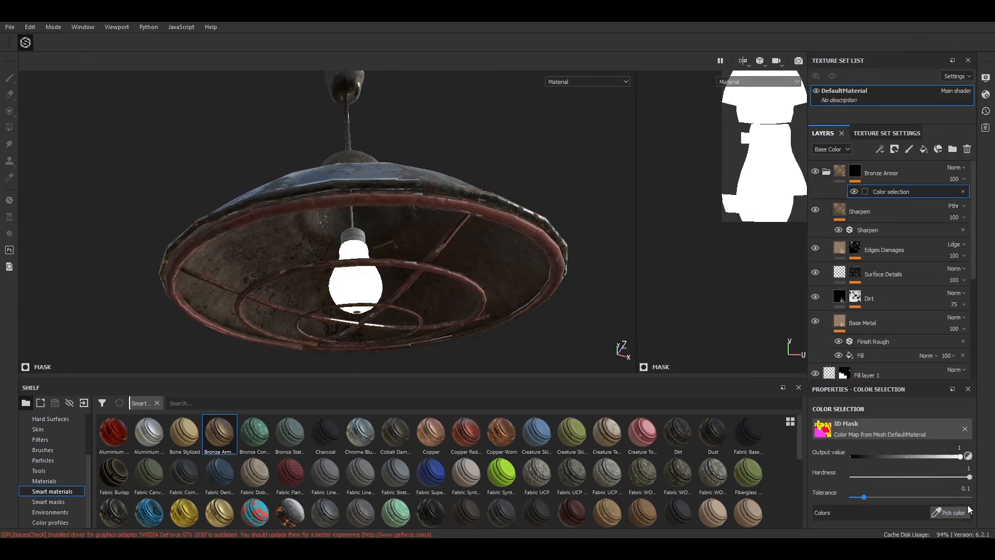
click(967, 511)
click(489, 166)
alt+drag(488, 166, 466, 192)
- Export the textures as 8-bit jpeg files using the Unity HD Render Pipeline (Metallic Standard) template
click(9, 27)
click(34, 207)
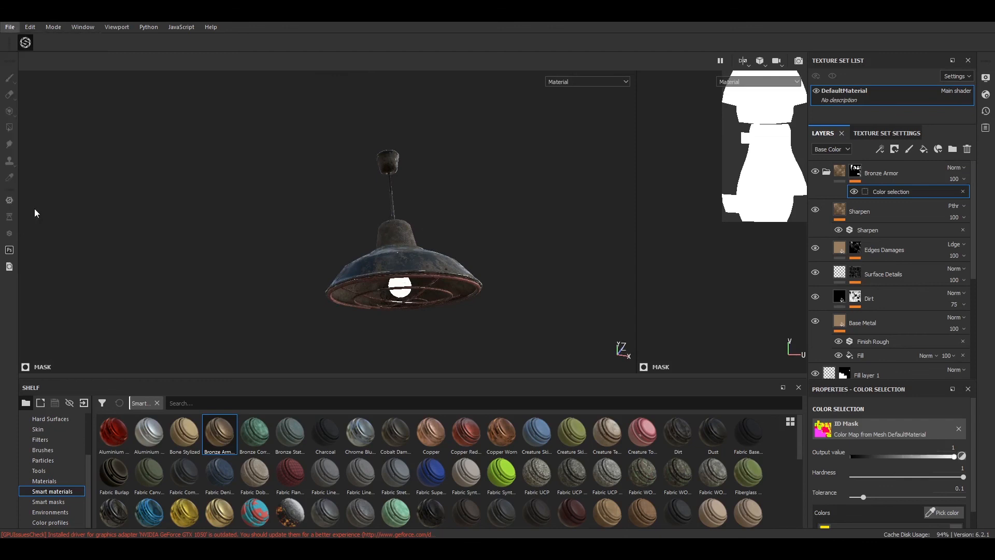
click(502, 179)
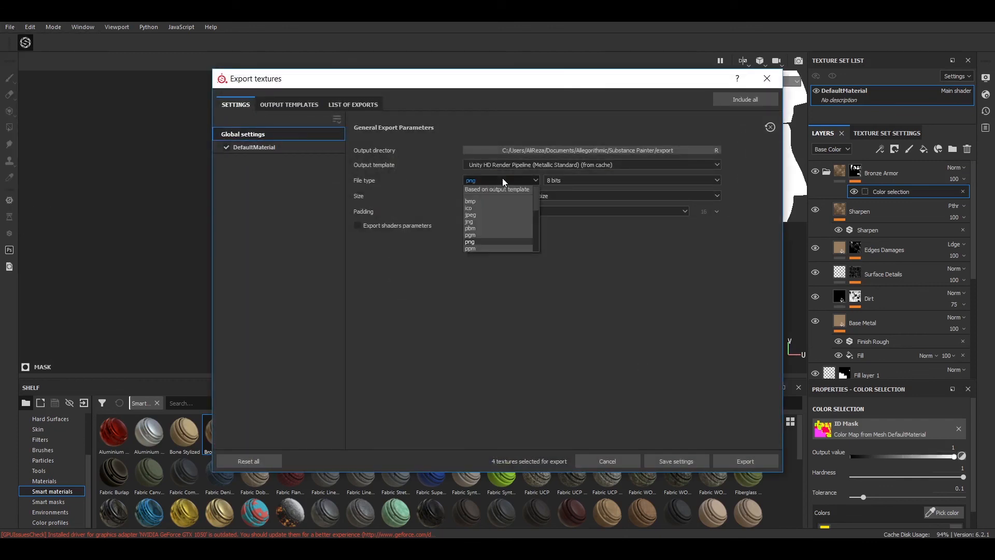
click(484, 215)
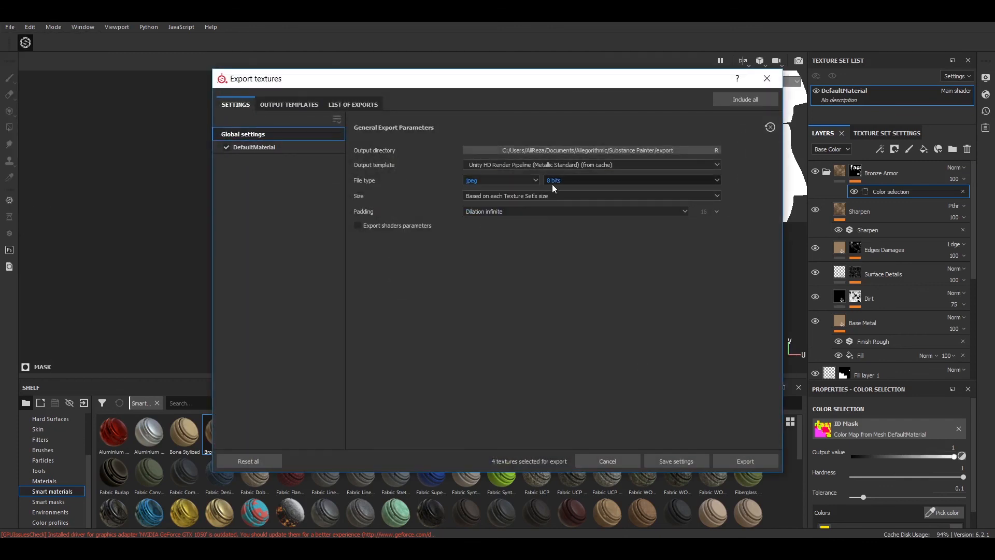
click(514, 166)
click(496, 227)
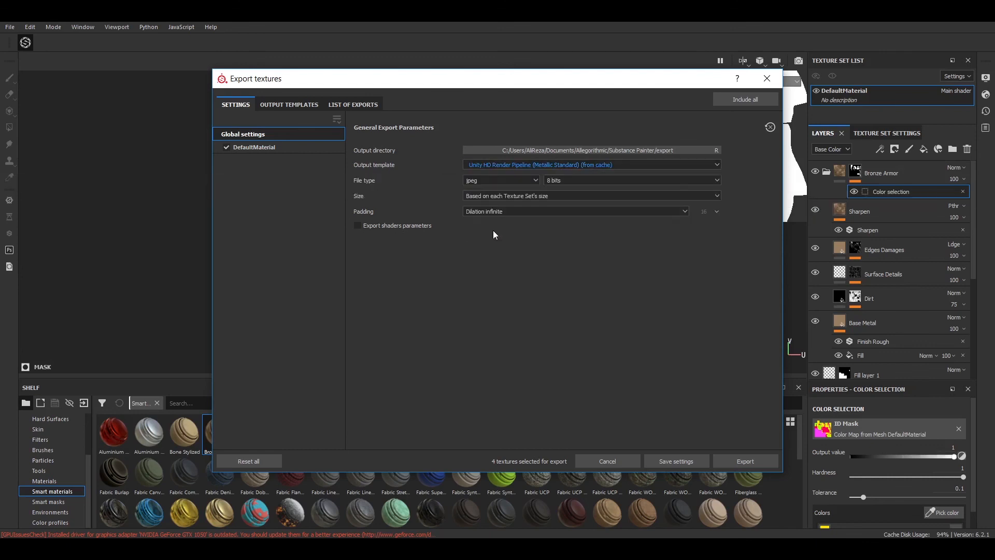
click(745, 461)
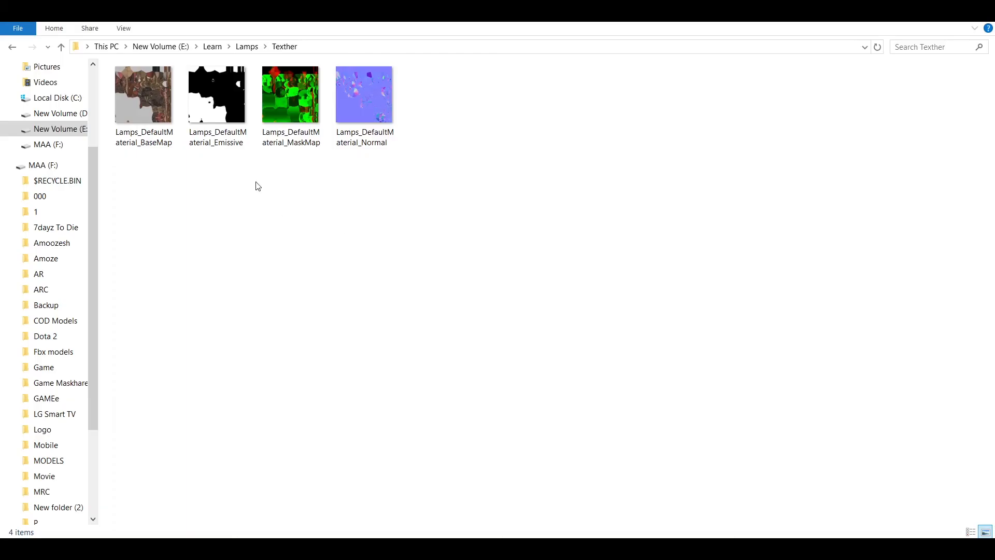
- Switch to File Explorer and check the exported emissive map in the Texther folder
click(223, 137)
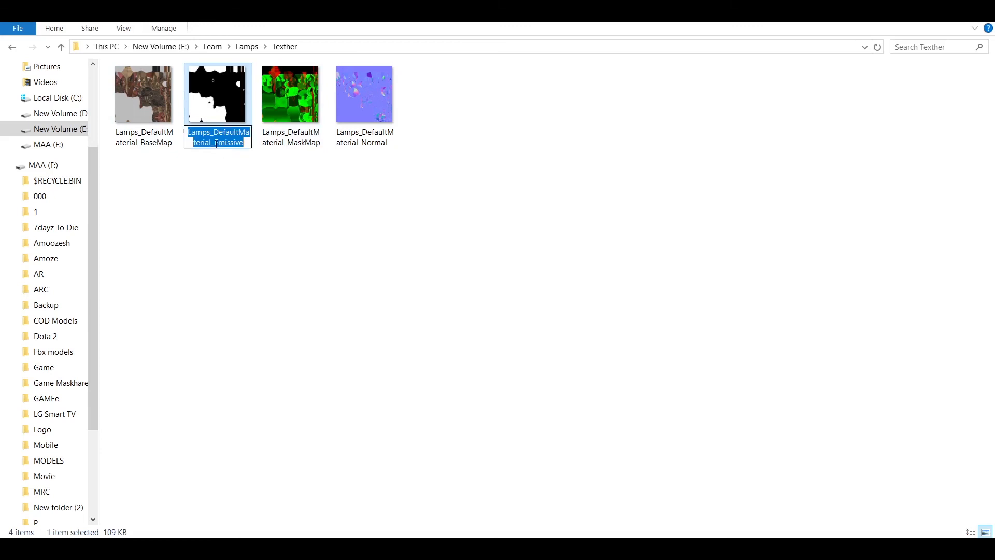
click(261, 182)
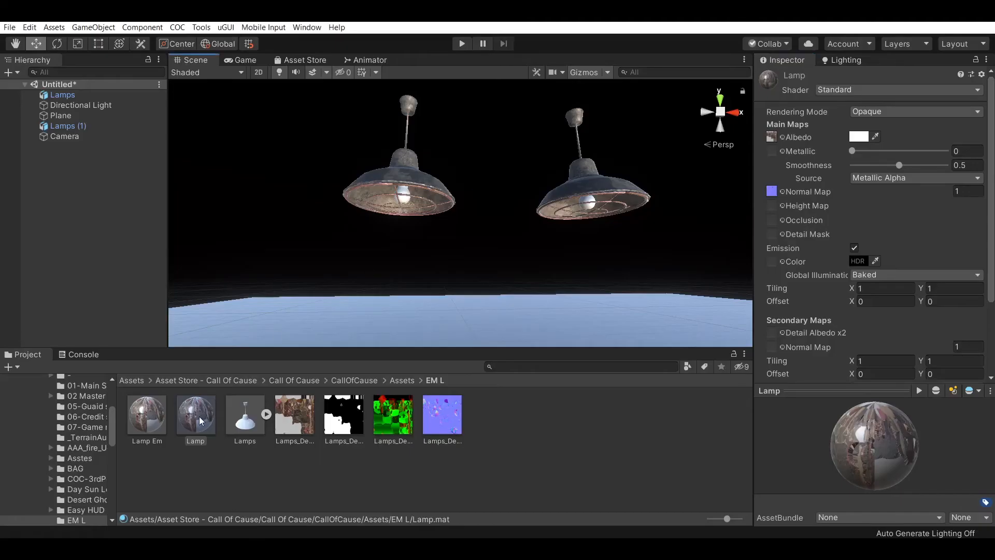
- Switch to Unity and assign the Lamp material to the first lamp and Lamp Em to the second lamp
drag(201, 421, 375, 187)
drag(146, 414, 569, 201)
- Set the emission color of the first lamp's Lamp material to white, RGB 255, 255, 255
click(202, 425)
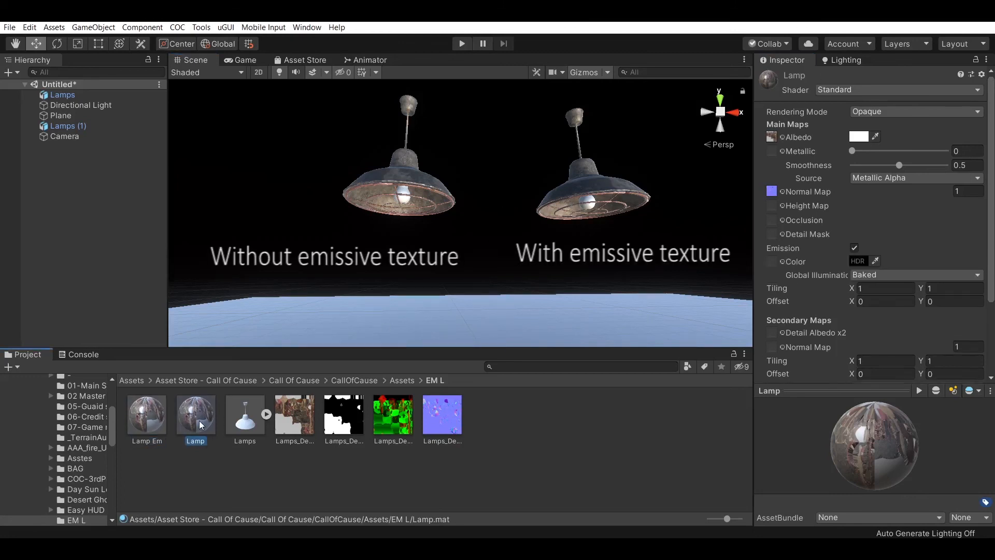
click(407, 200)
scroll(855, 313, down, 10)
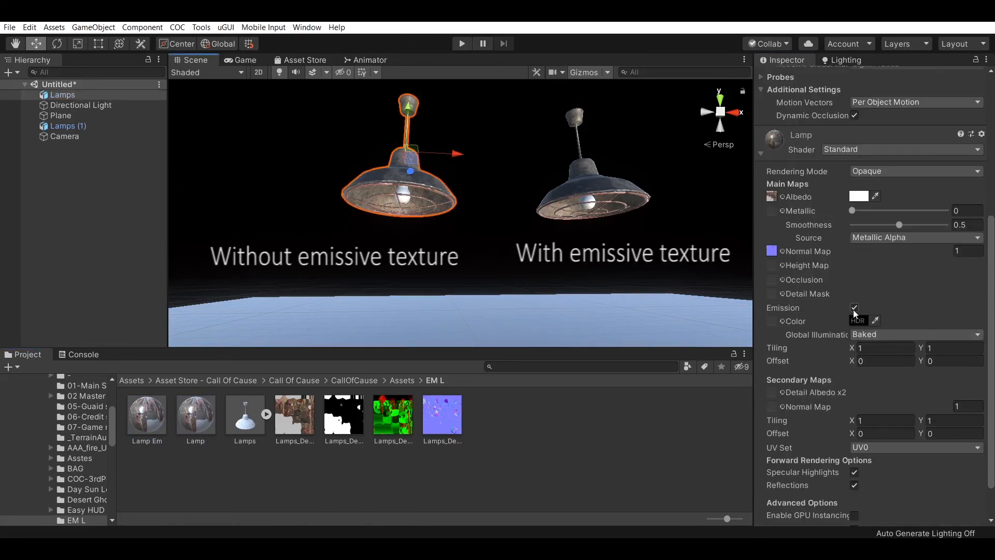
click(859, 321)
drag(85, 138, 2, 55)
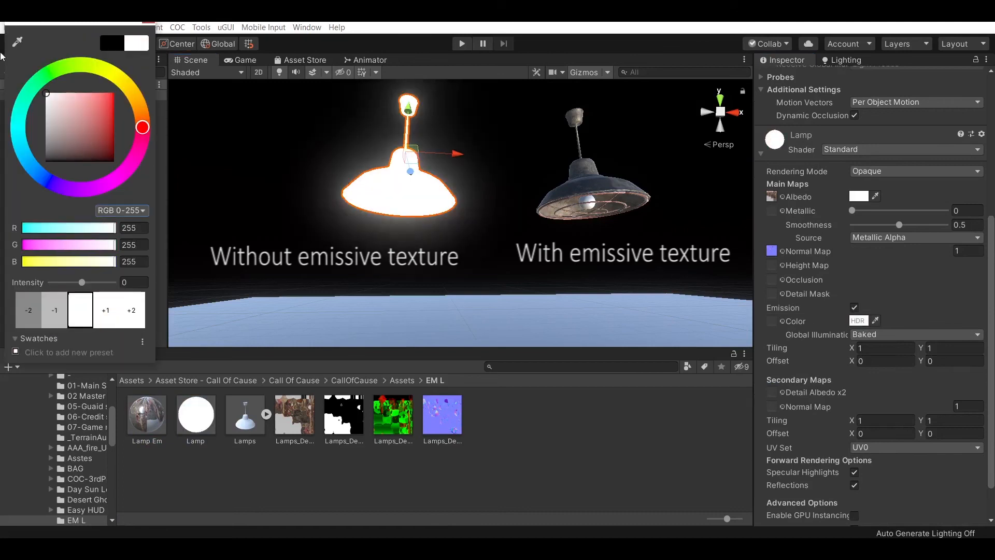
click(150, 24)
- Set the Lamp material's emission intensity to 2 and deselect the lamp to view its glow
click(858, 320)
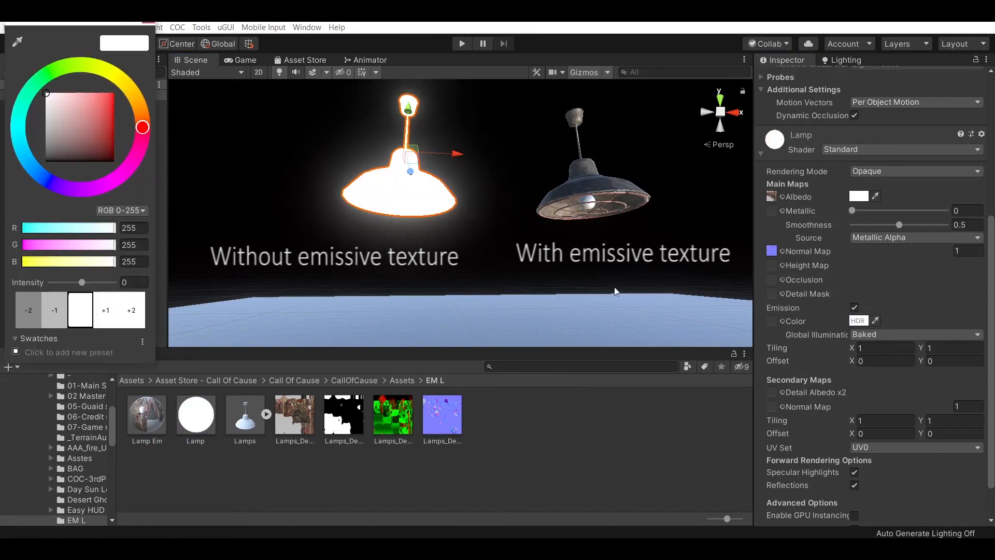
text(2)
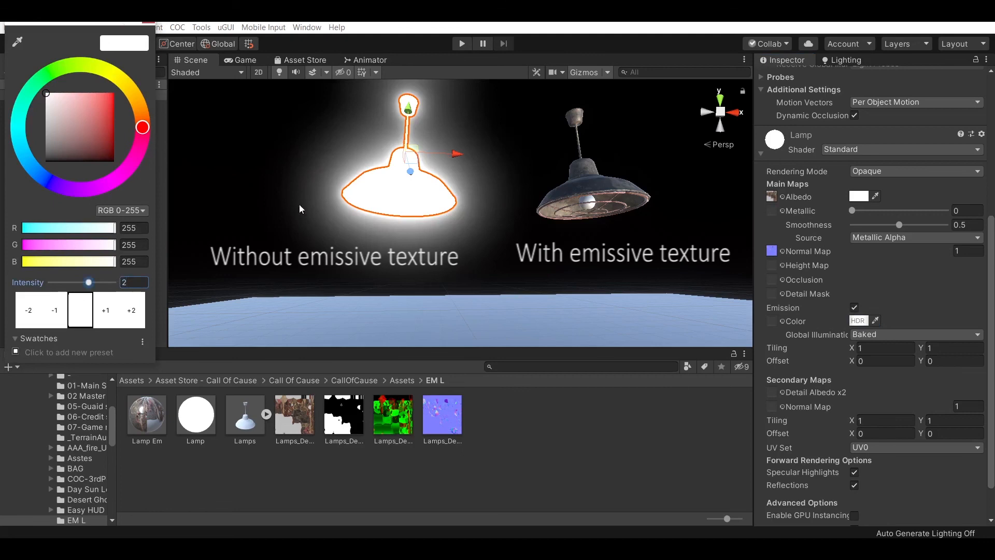
click(592, 74)
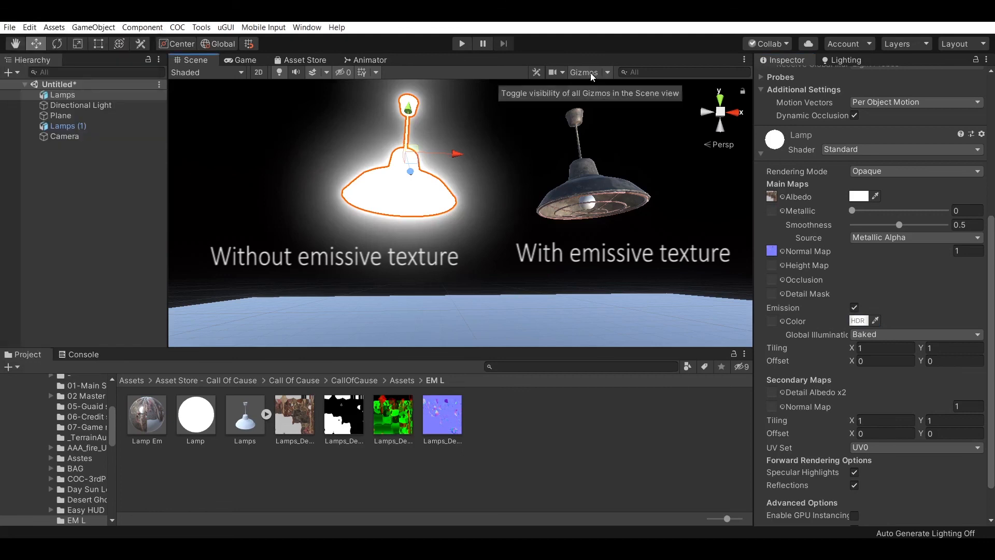
click(456, 173)
middle_drag(491, 173, 446, 177)
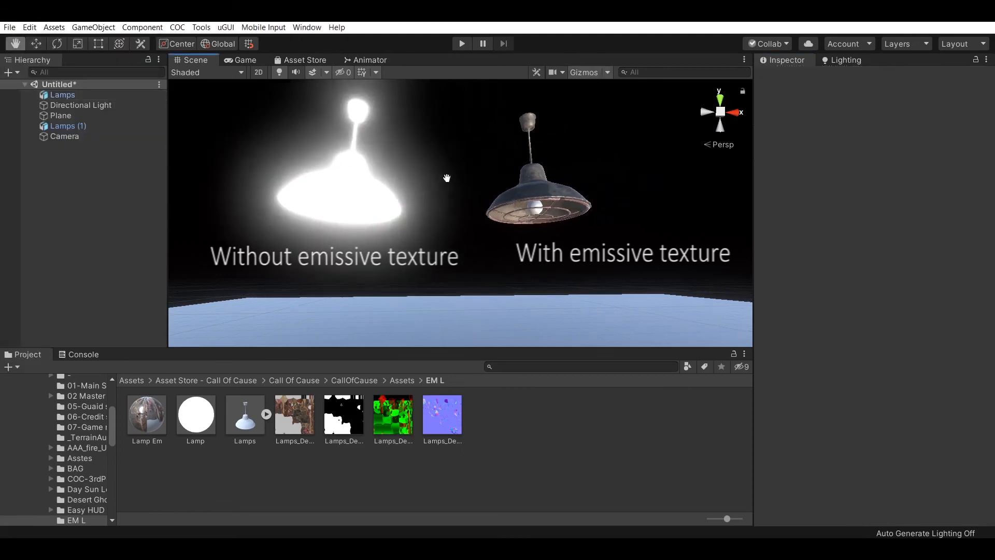
- Enable emission on the second lamp's Lamp Em material and assign the black-and-white emissive map to its emission color
click(530, 191)
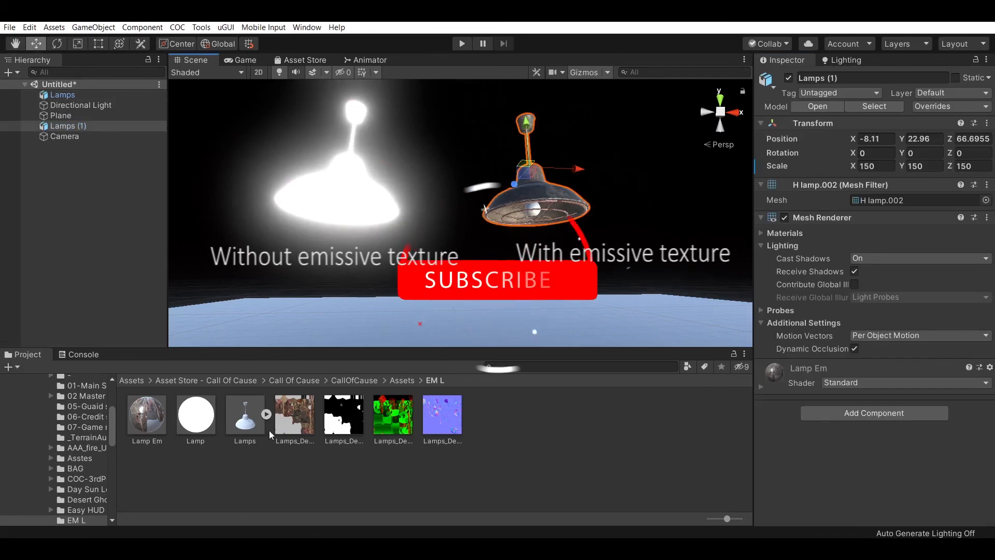
click(147, 415)
scroll(923, 295, down, 3)
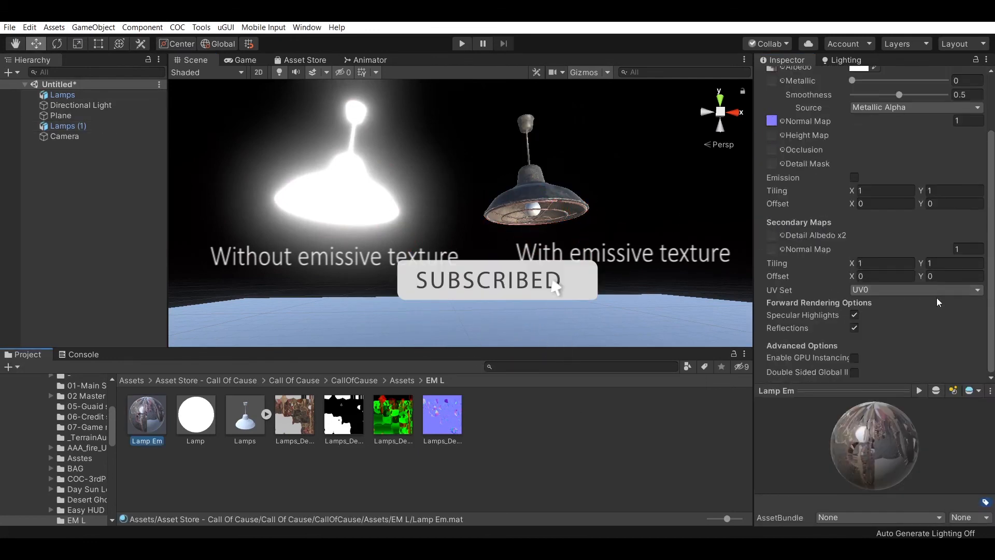
click(854, 177)
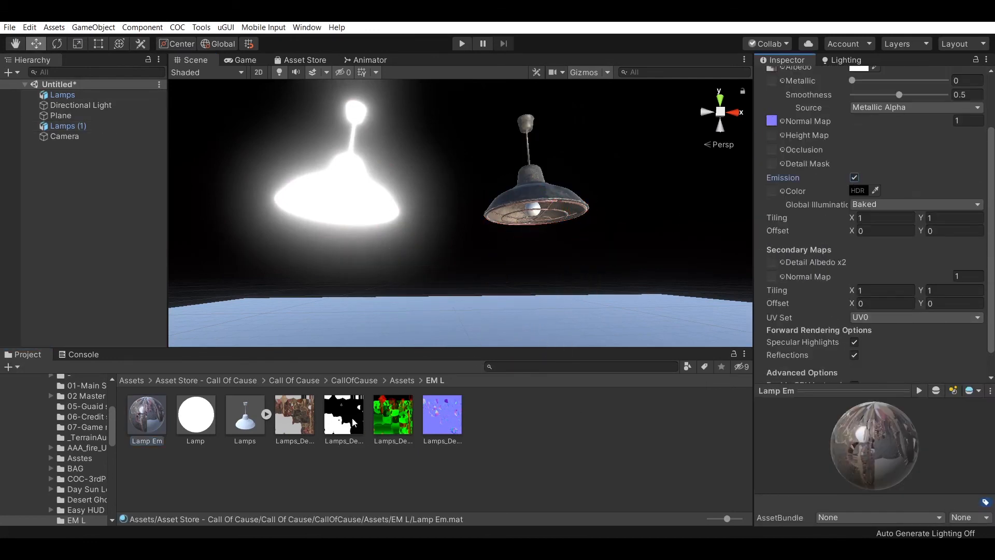
drag(343, 415, 772, 200)
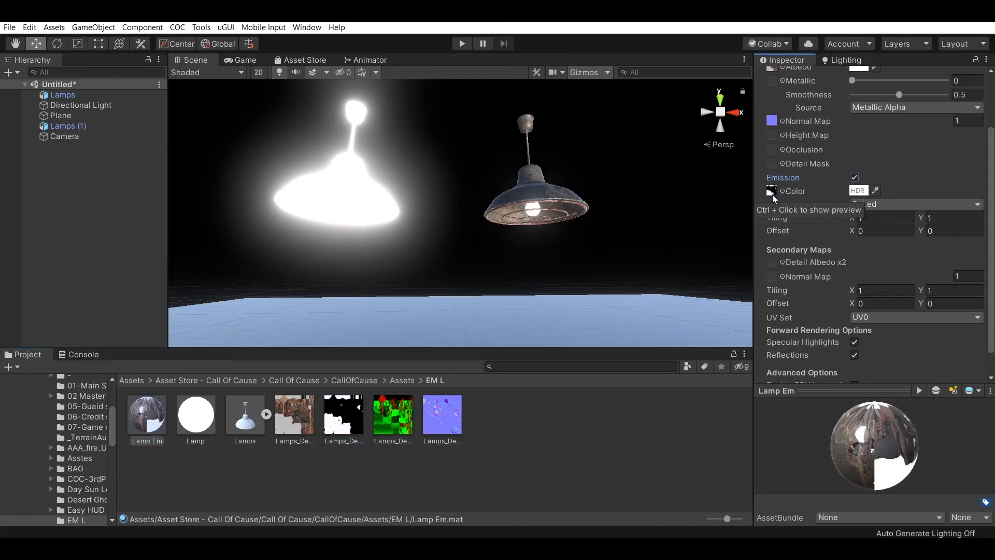
- Set the Lamp Em material's emission intensity to 2
scroll(667, 228, up, 2)
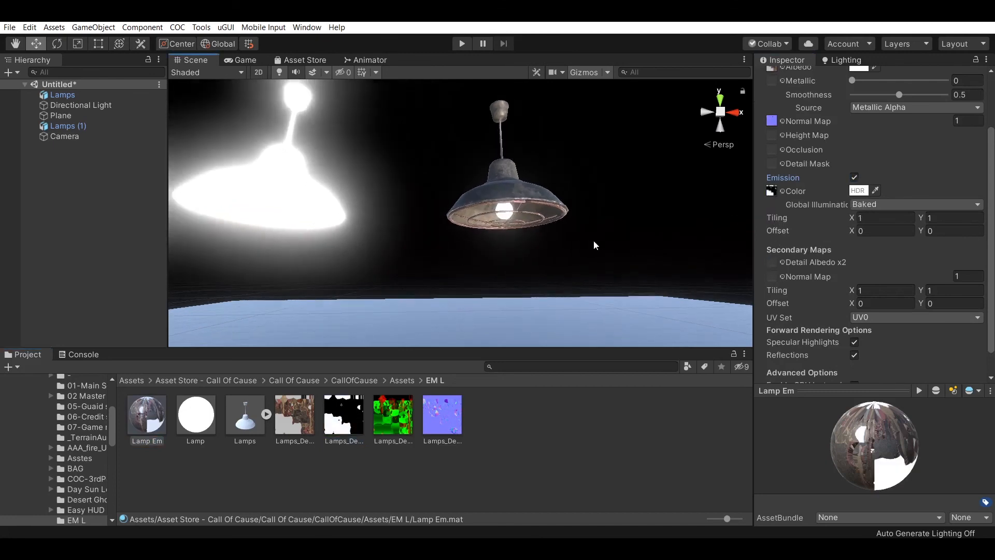
click(860, 191)
click(125, 282)
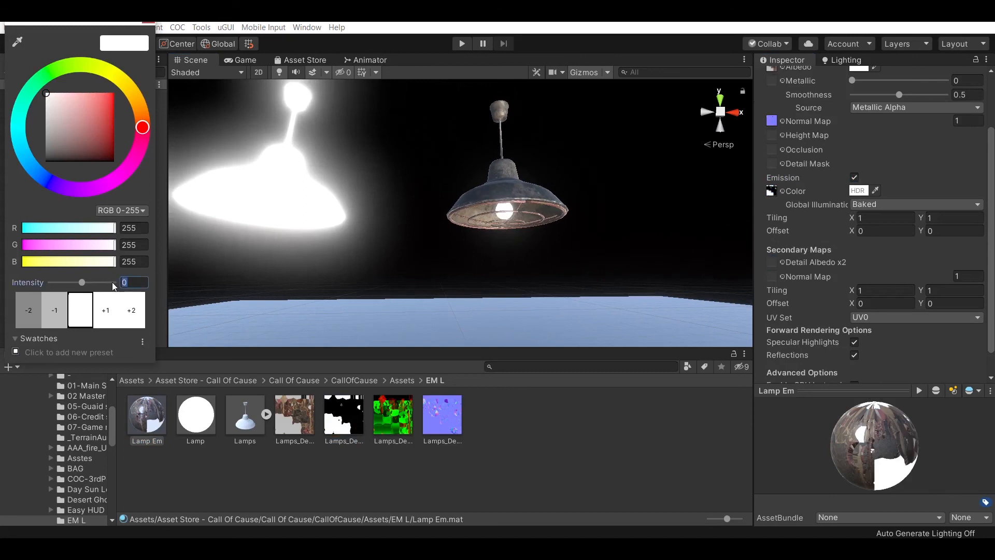
text(2)
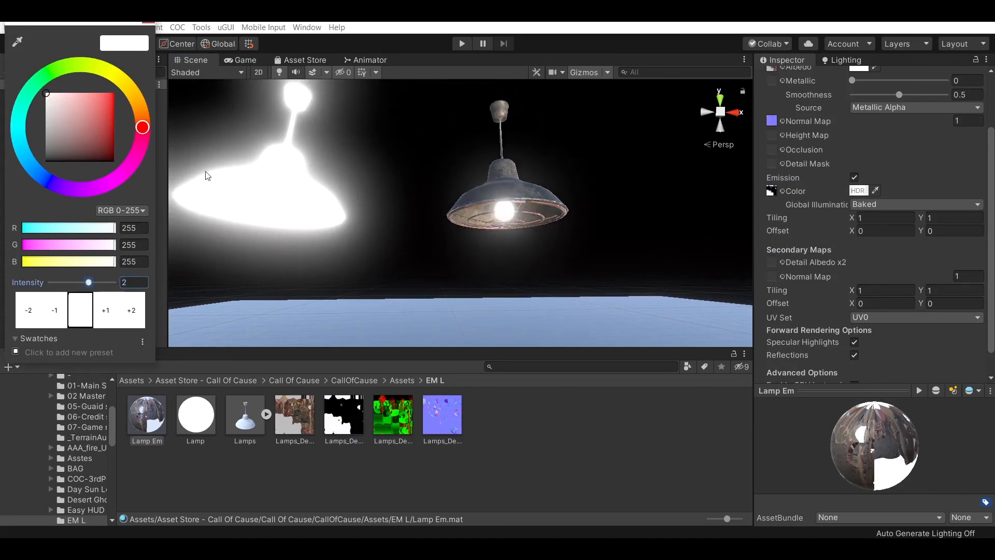
- Tint the Lamp Em material's emission color to a warm, light reddish tone and compare the glow of both lamps
middle_click(486, 200)
scroll(486, 200, down, 1)
middle_drag(487, 200, 506, 147)
click(858, 191)
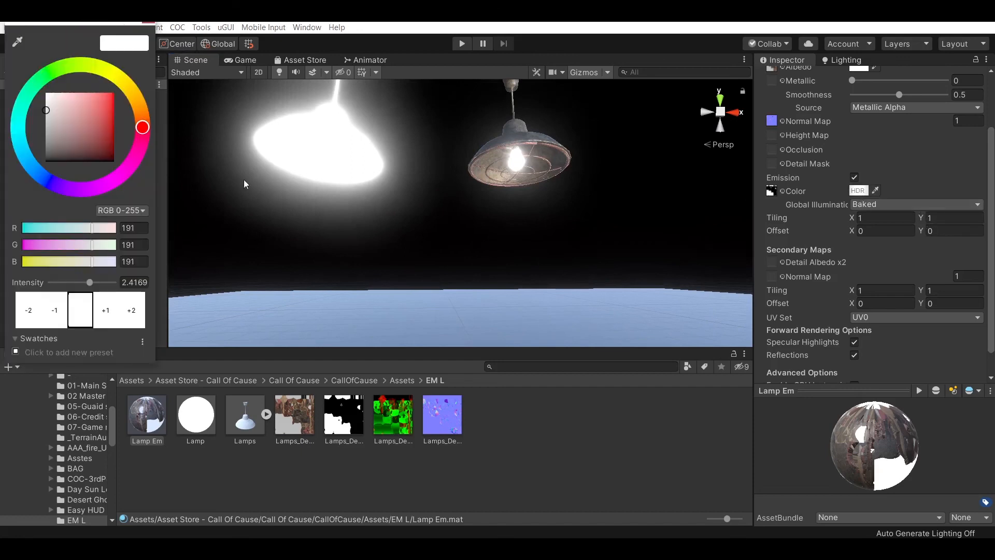
drag(142, 125, 129, 91)
drag(48, 111, 84, 91)
click(142, 124)
middle_drag(380, 178, 384, 154)
scroll(437, 145, down, 3)
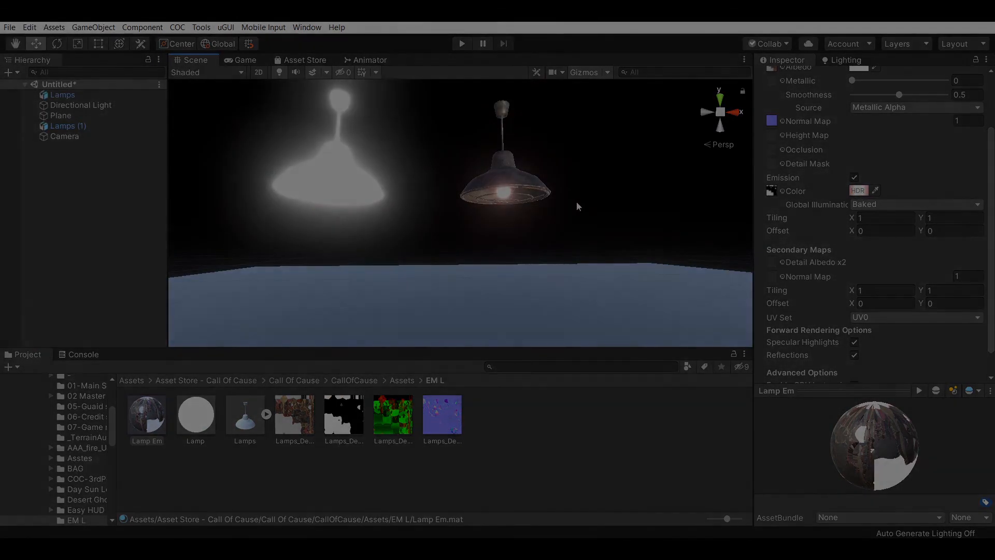